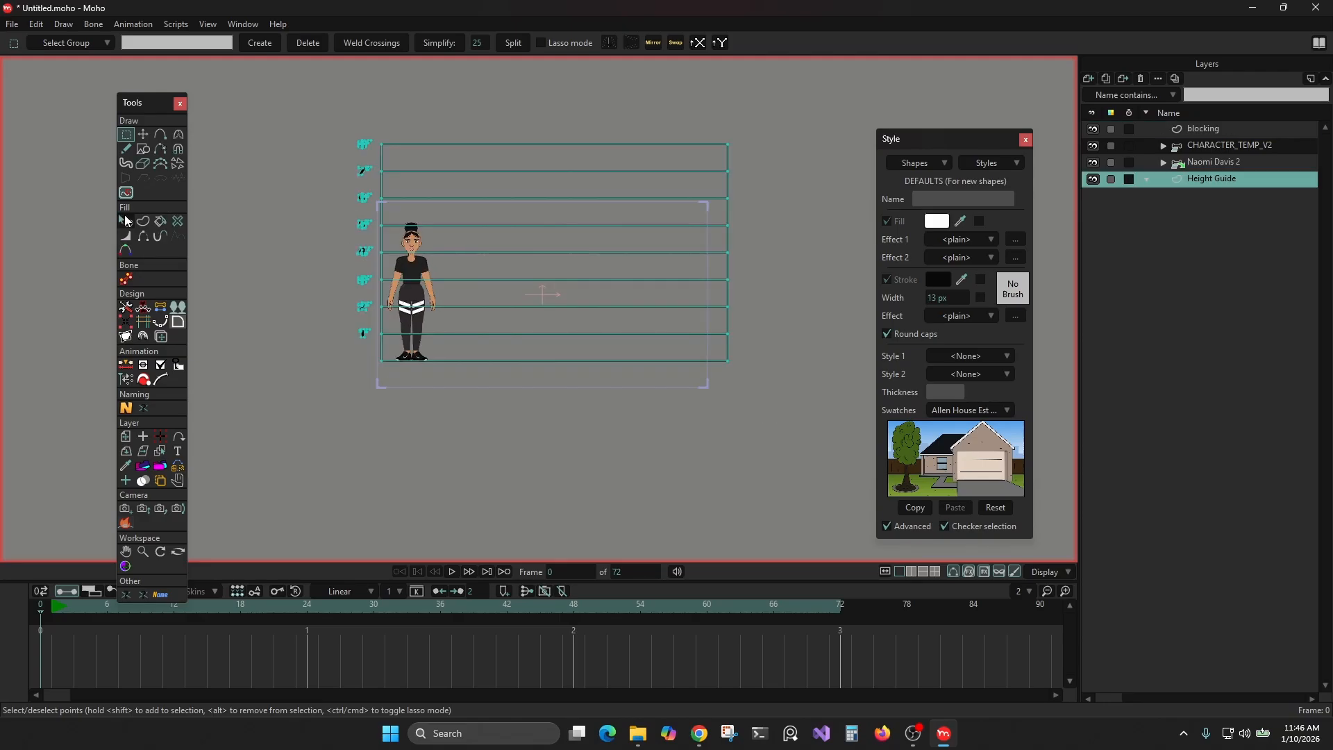
# Inspect the body-part layers inside the CHARACTER_TEMP_V2 group and collapse the group again.
pyautogui.click(126, 221)
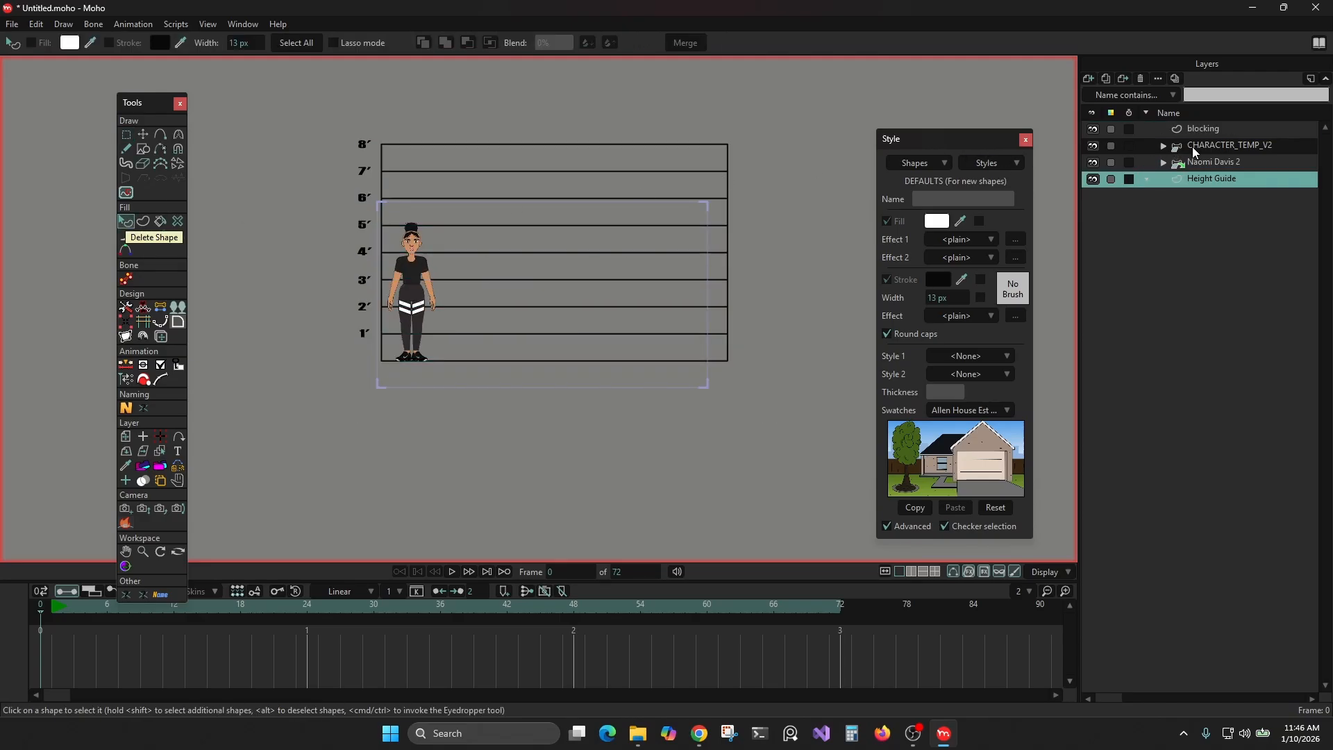
pyautogui.click(1163, 146)
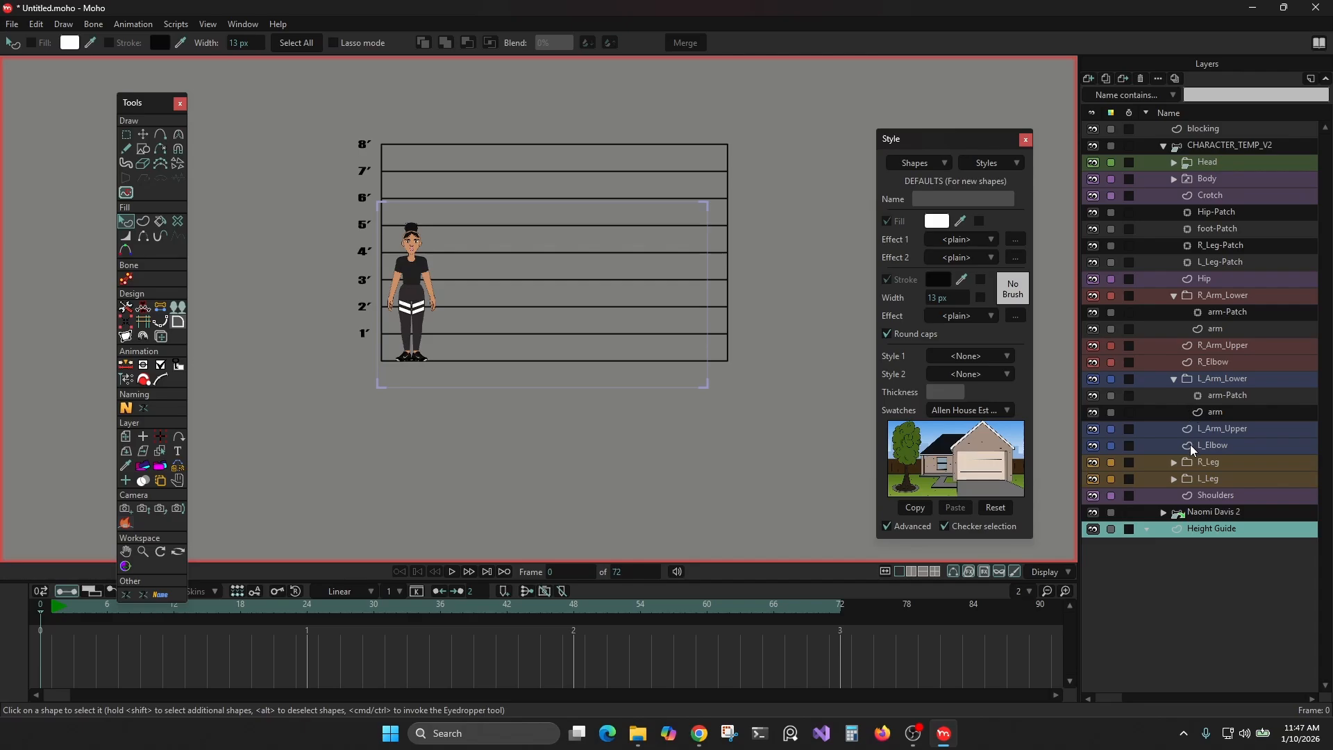
pyautogui.click(1164, 145)
pyautogui.moveTo(619, 344); pyautogui.dragTo(595, 375)
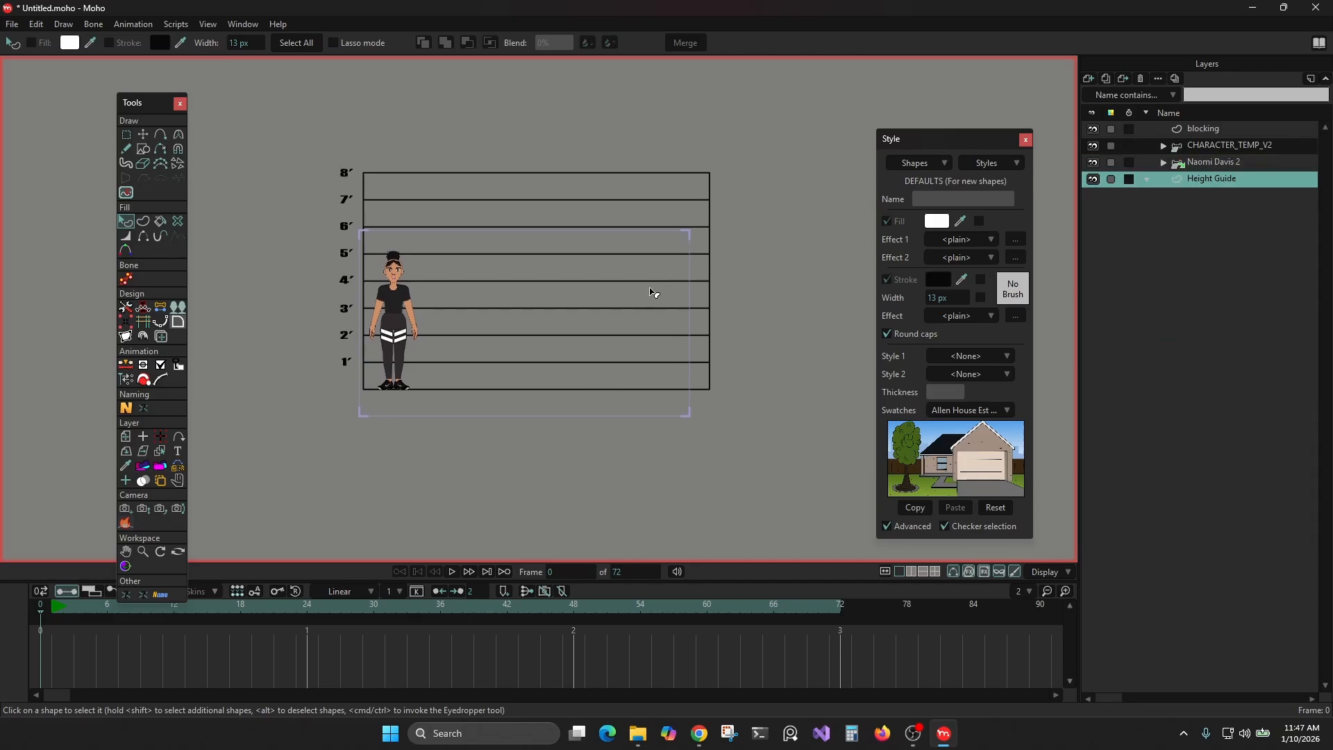
# Look over the blocking layer and the rigged reference character standing against the height guide.
pyautogui.click(1223, 128)
pyautogui.click(1215, 163)
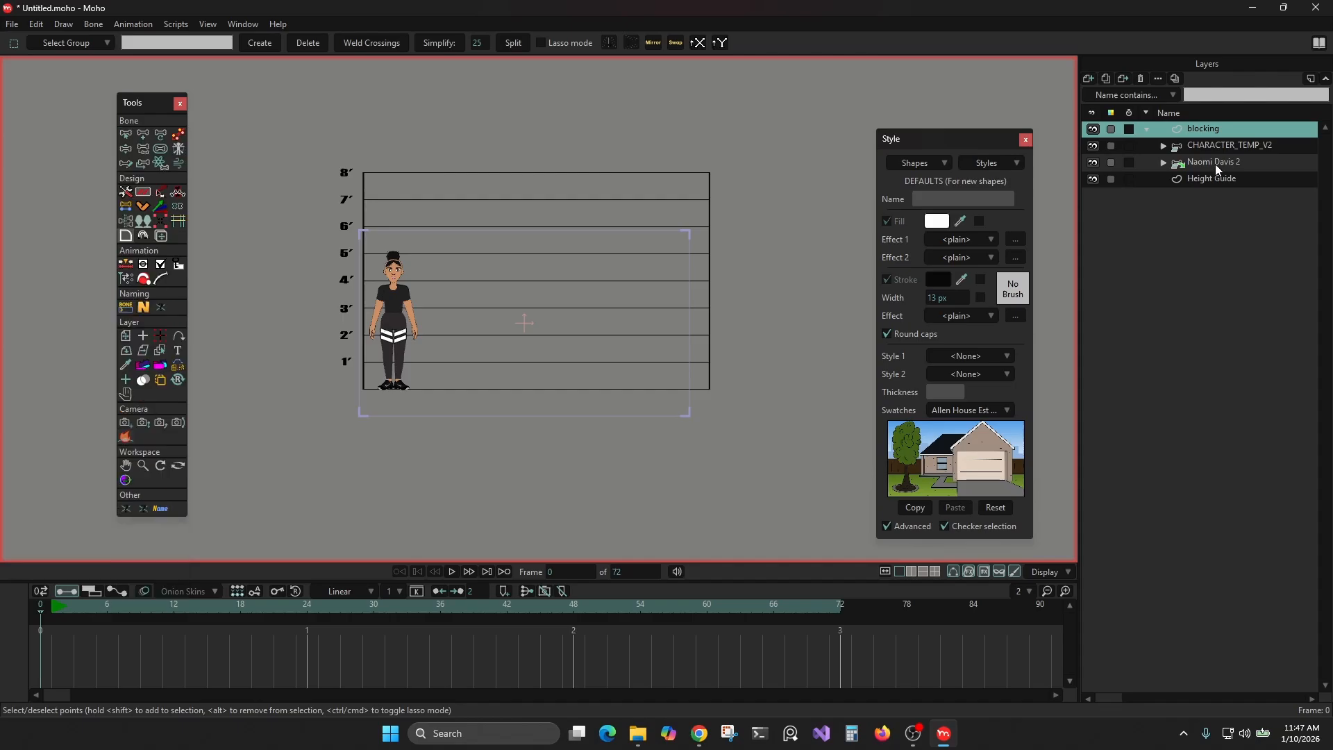
pyautogui.scroll(4, 432, 375)
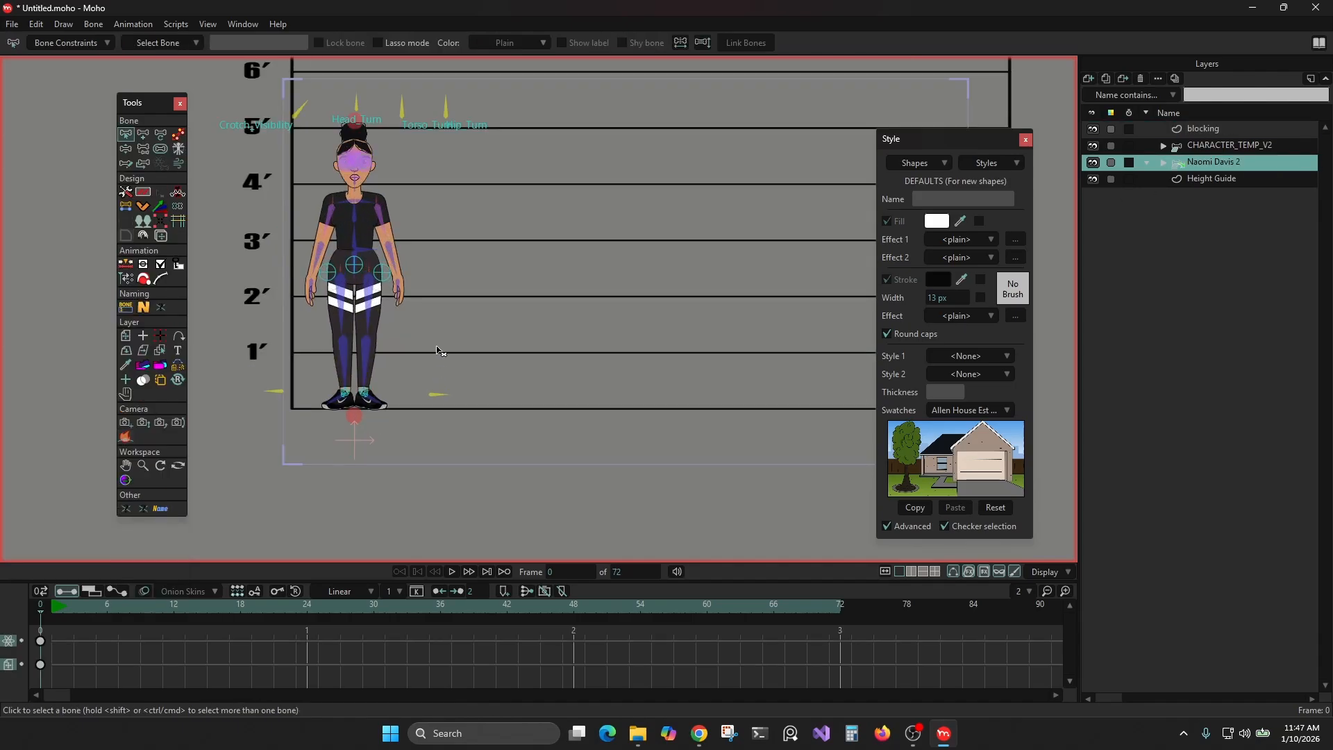
pyautogui.moveTo(442, 333); pyautogui.dragTo(415, 400)
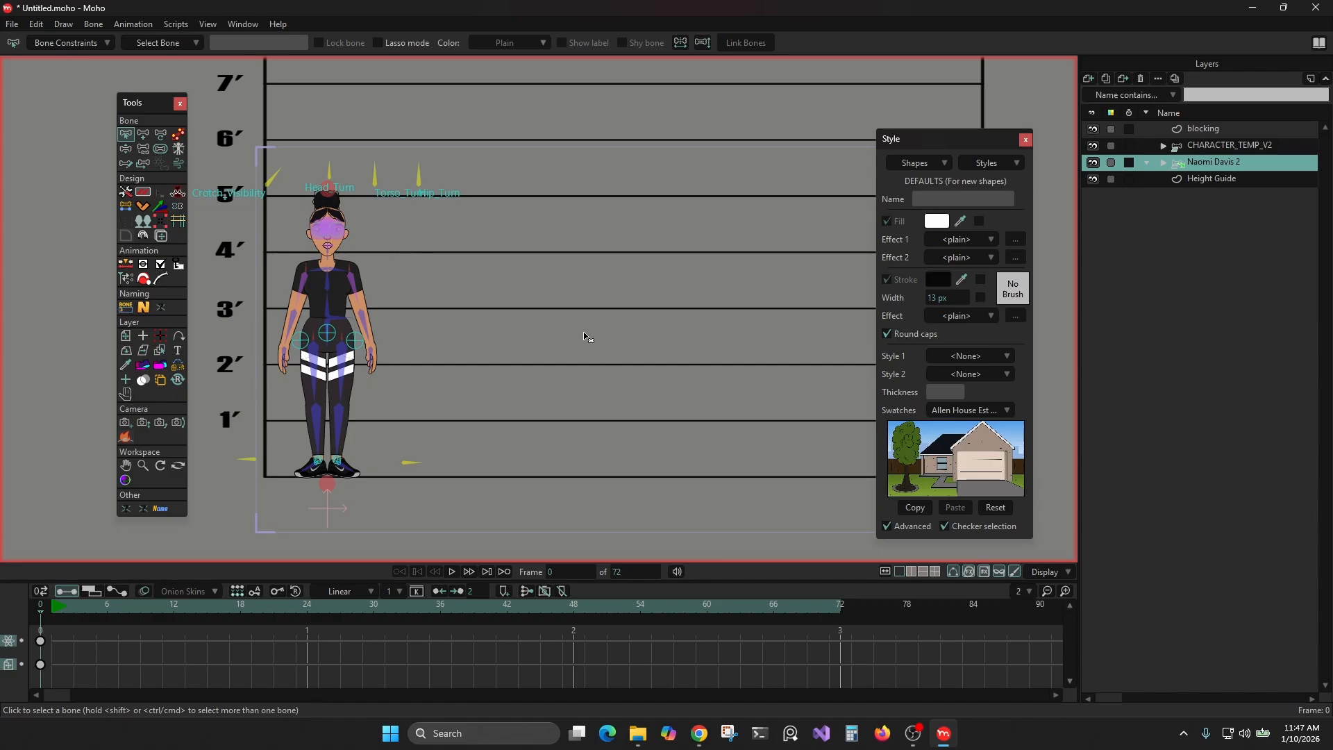
pyautogui.moveTo(586, 337); pyautogui.dragTo(565, 359)
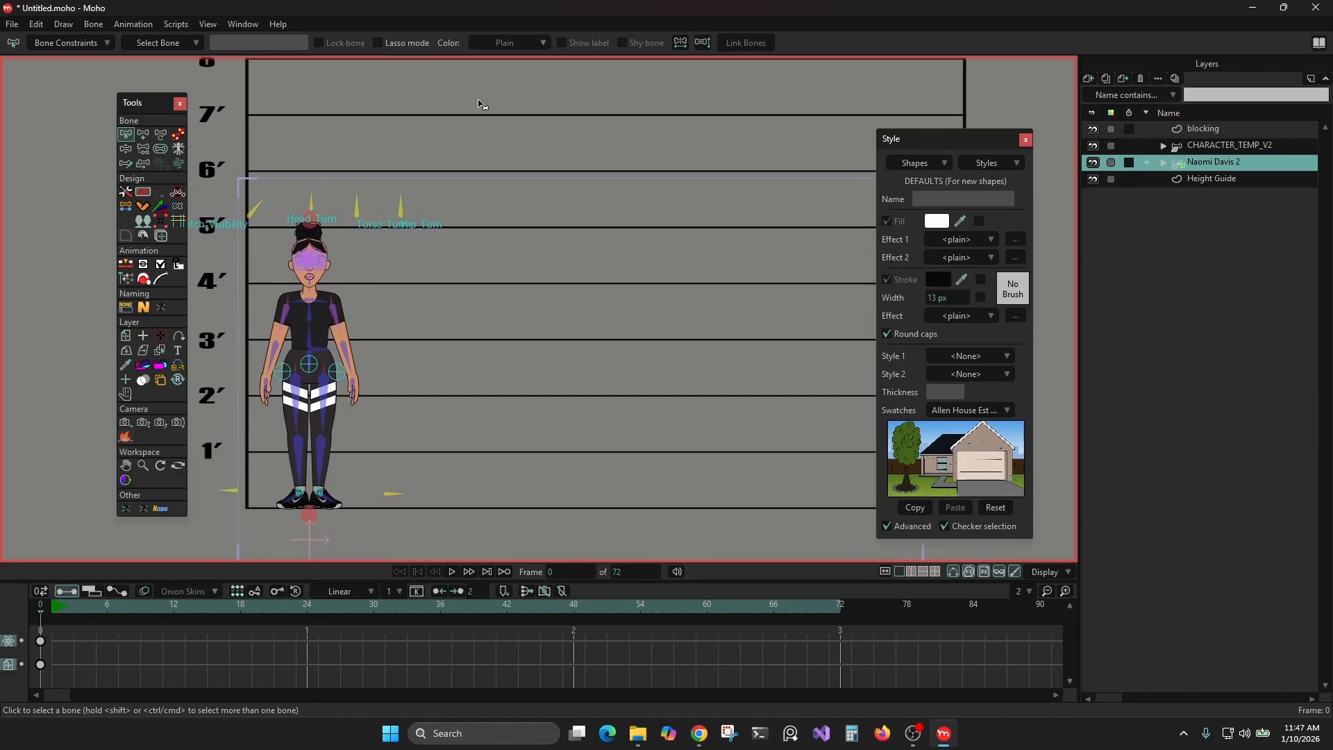
pyautogui.scroll(-1, 457, 195)
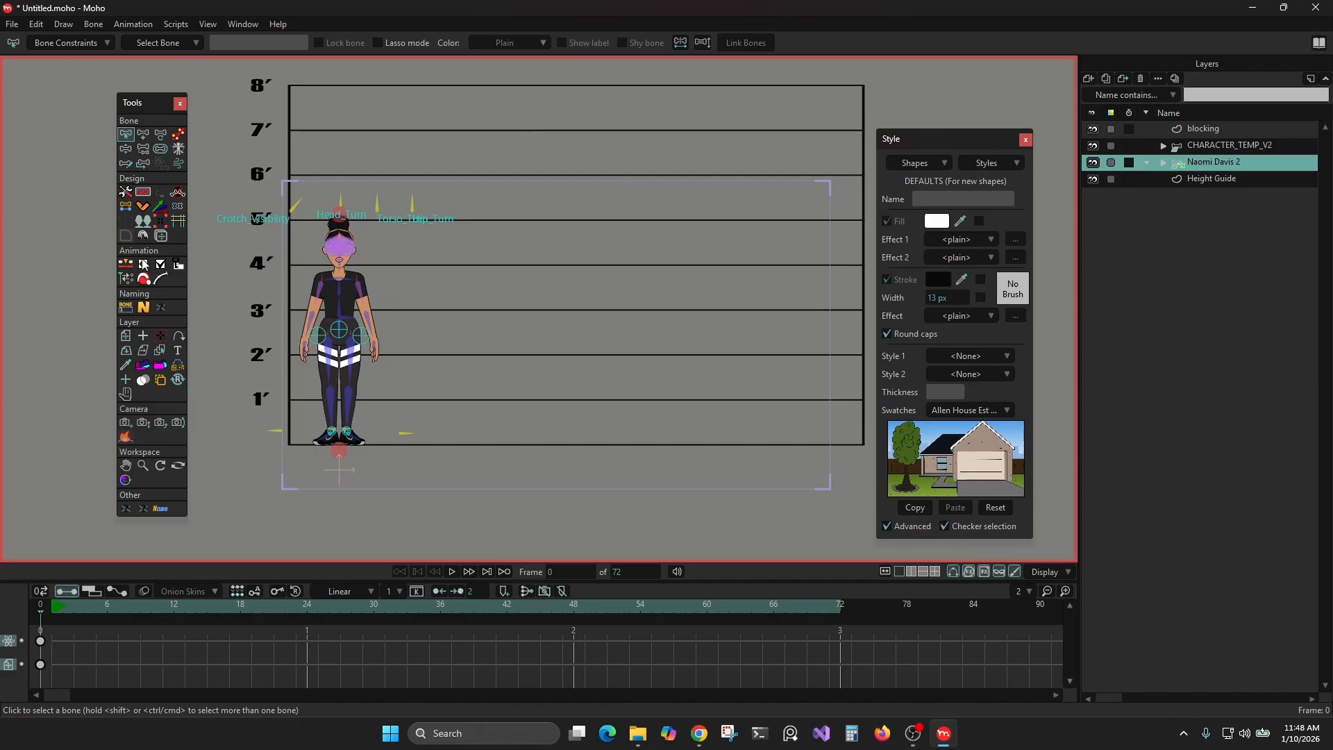
# Examine the Moho Pro Templates folder in the Save As dialog and close it without saving.
pyautogui.click(12, 24)
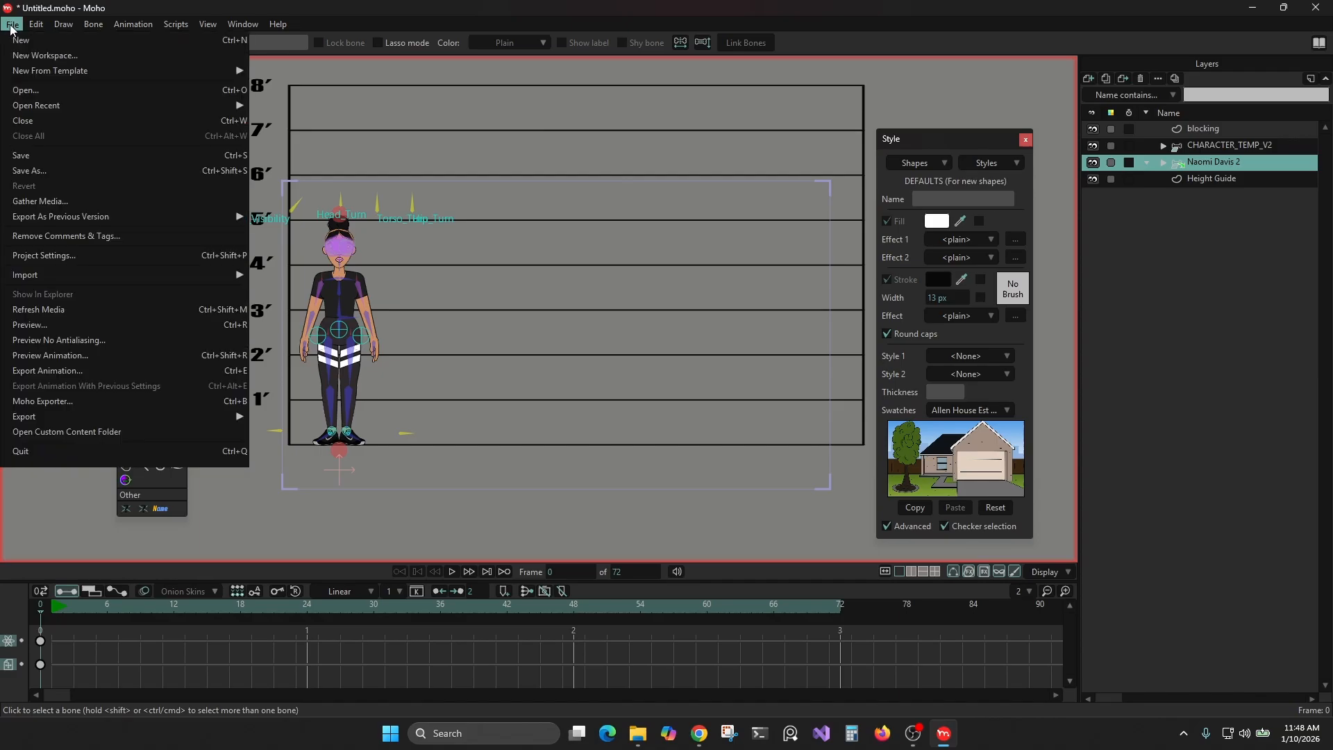
pyautogui.click(53, 168)
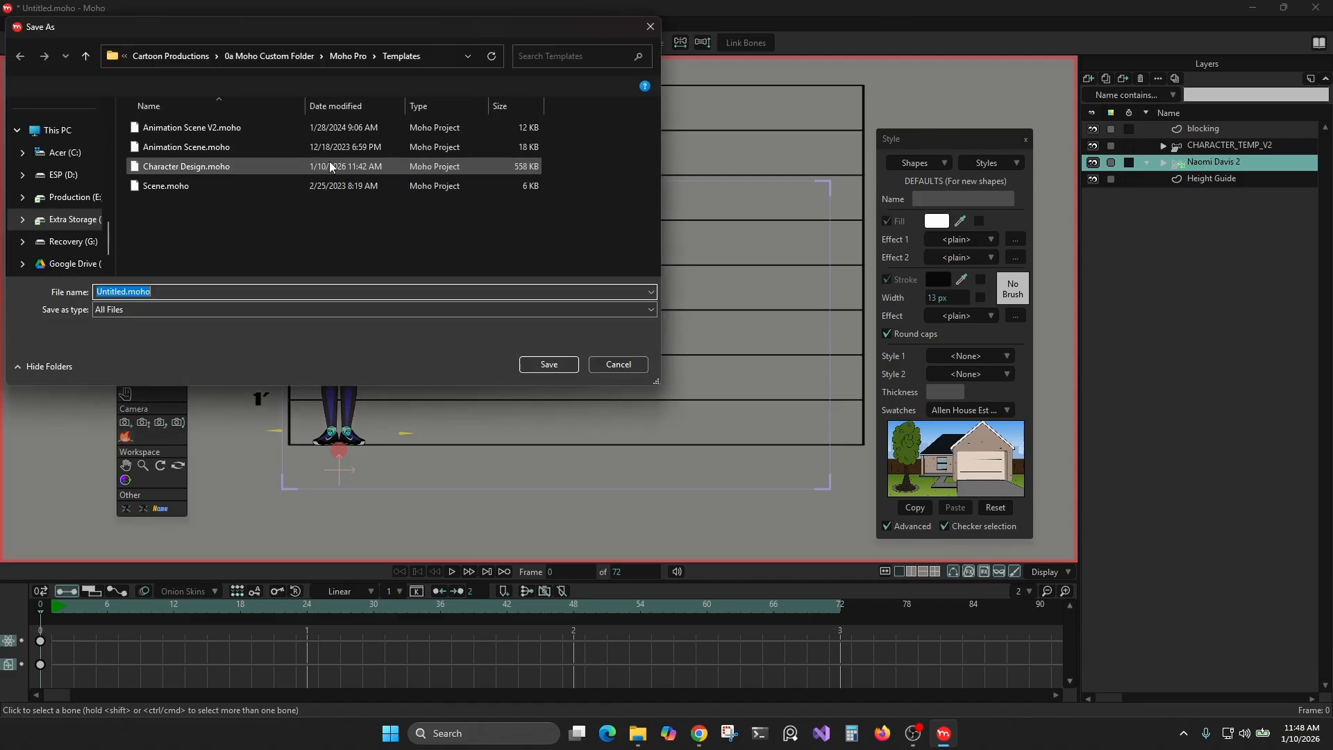
pyautogui.moveTo(279, 27); pyautogui.dragTo(437, 56)
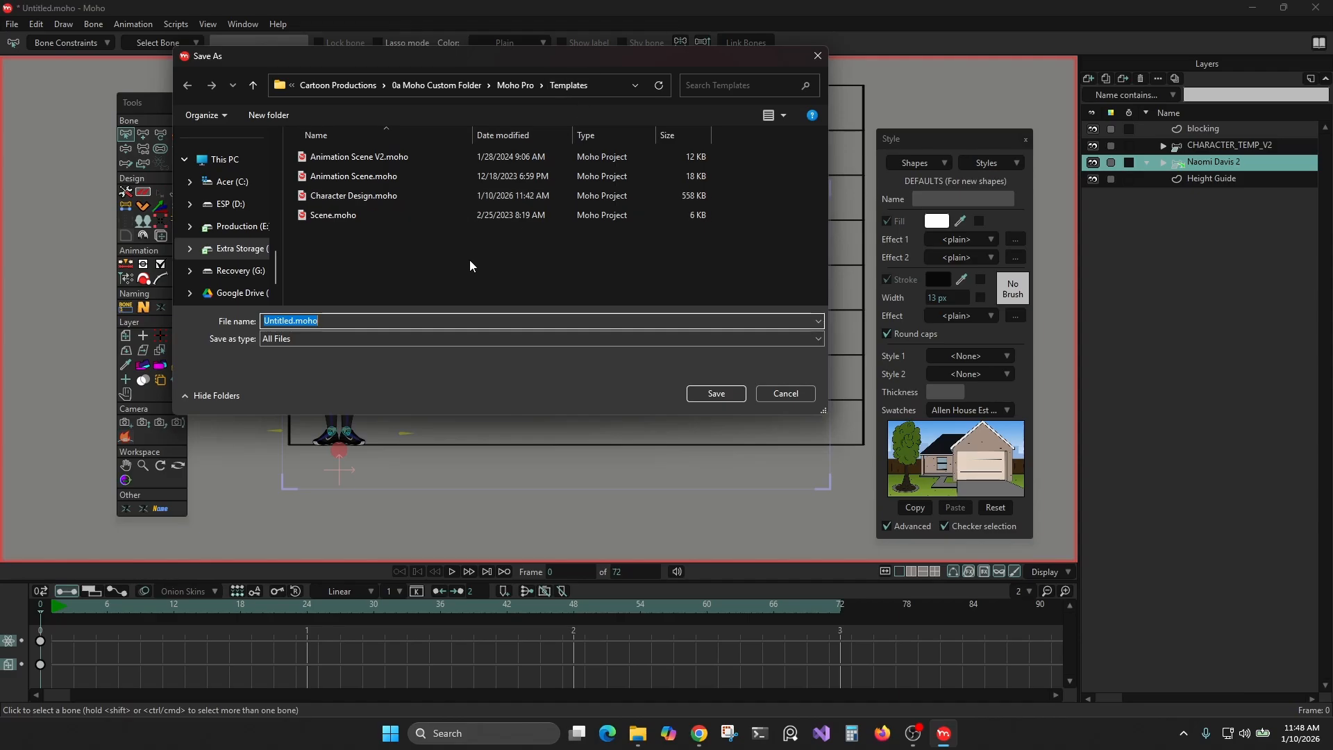
pyautogui.click(785, 394)
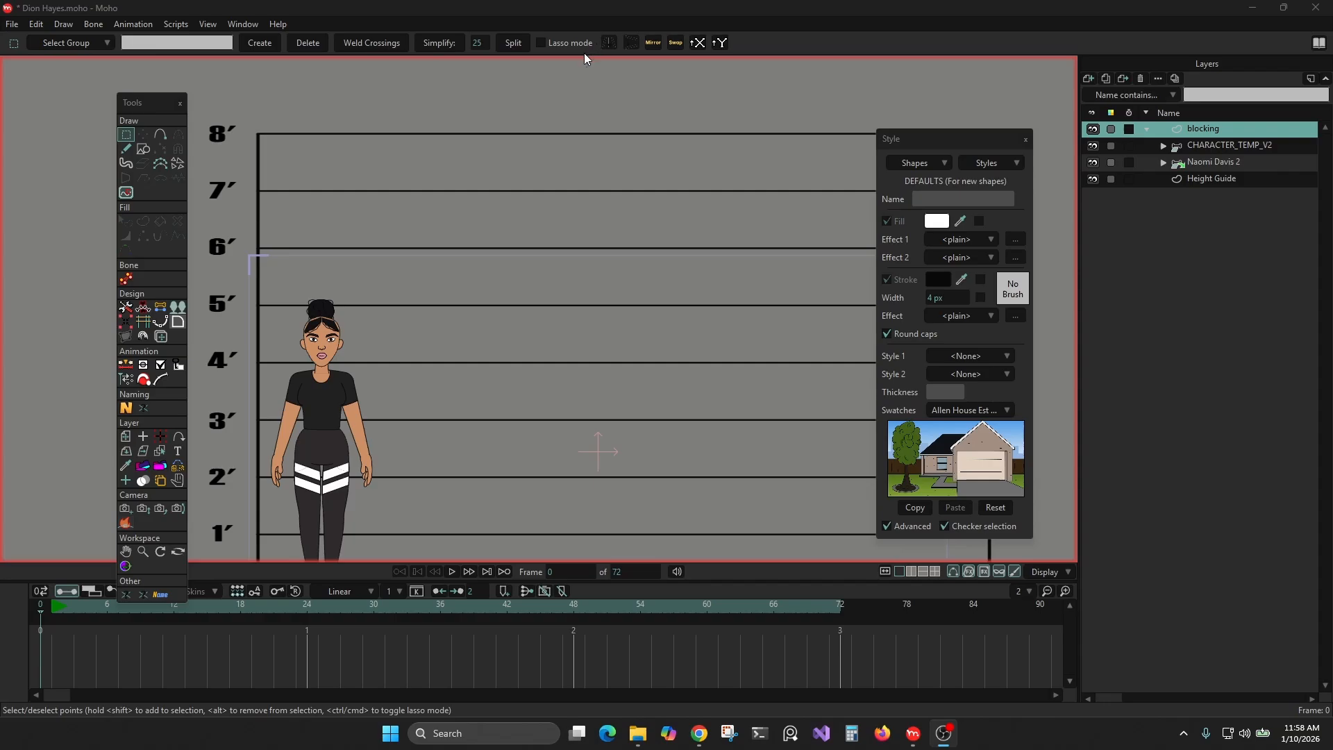
# Draw an oval head about 1 ft tall around the 6' line on the blocking layer and set its X position to 0.
pyautogui.click(141, 148)
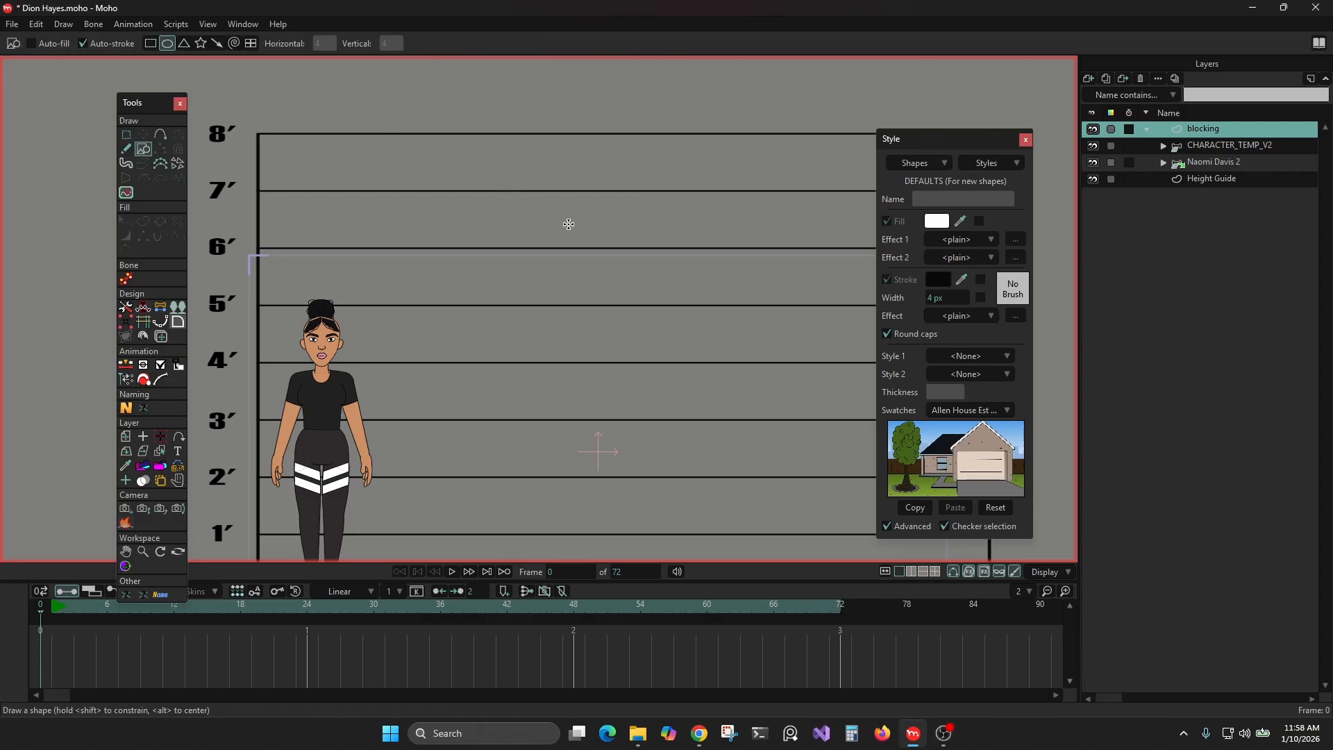
pyautogui.moveTo(568, 219)
pyautogui.mouseDown()
pyautogui.moveTo(607, 275)
pyautogui.moveTo(597, 262)
pyautogui.mouseUp()
pyautogui.click(143, 134)
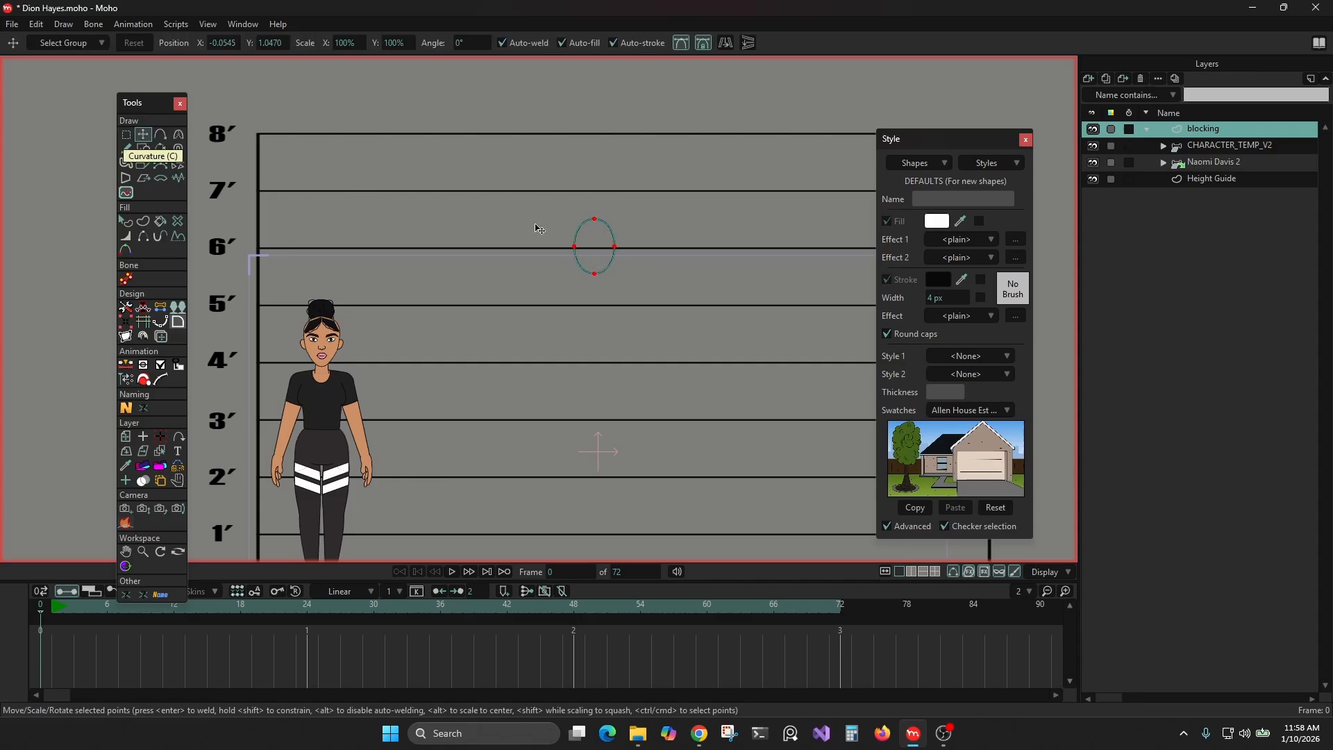
pyautogui.click(225, 42)
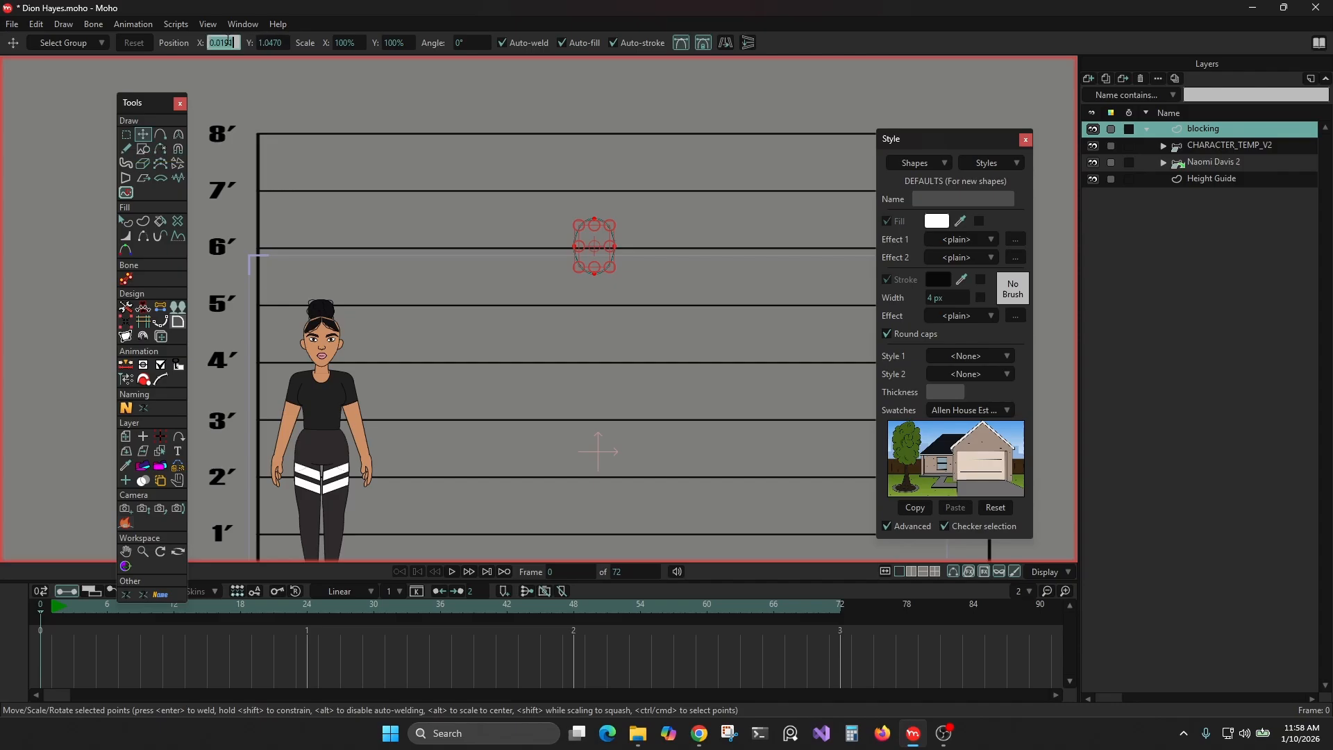
pyautogui.write('0')
pyautogui.press('Return')
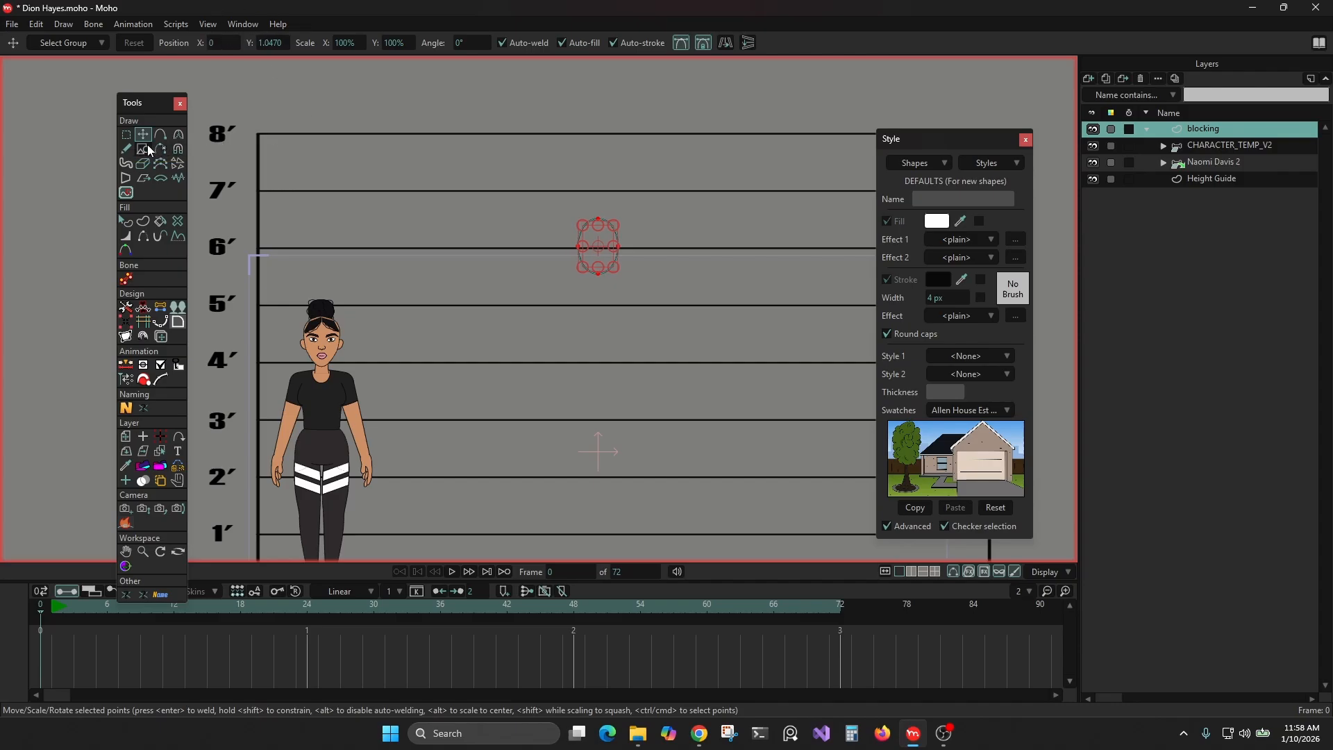
# Select the oval head shape and turn on its fill.
pyautogui.click(126, 221)
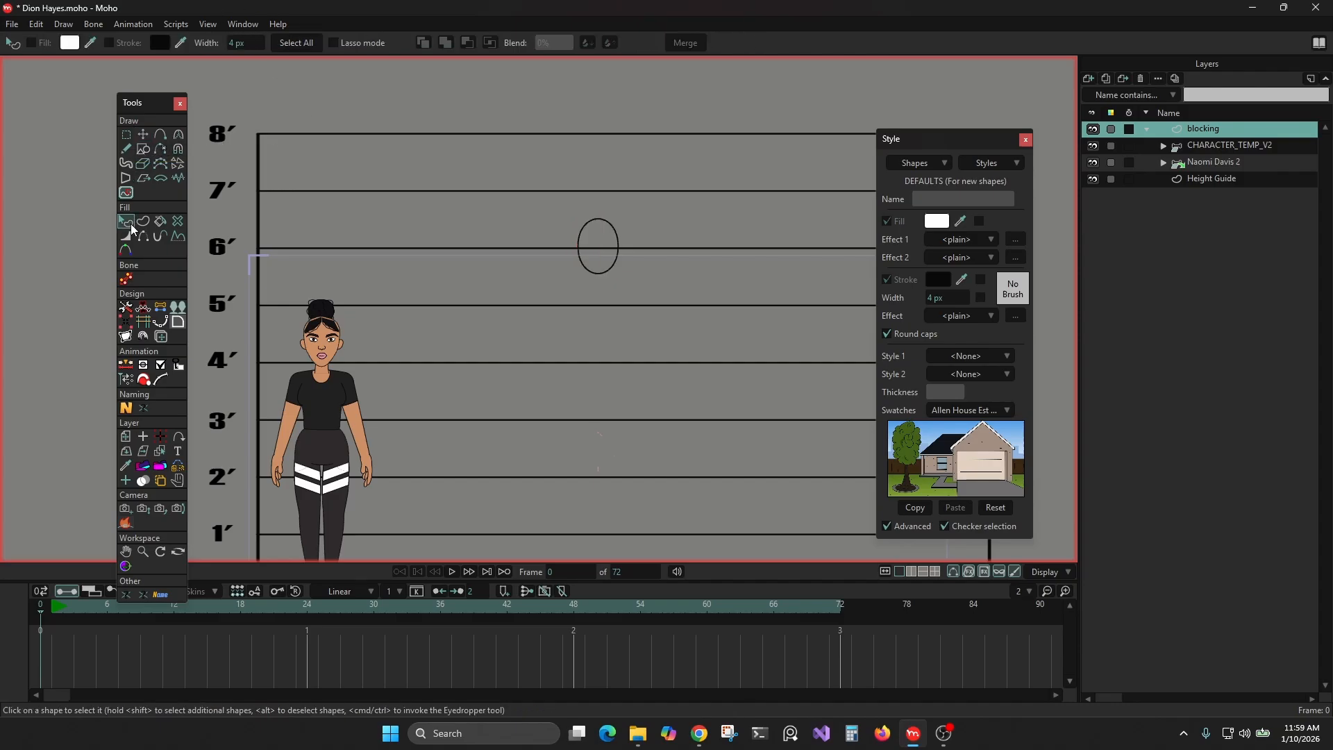
pyautogui.click(582, 242)
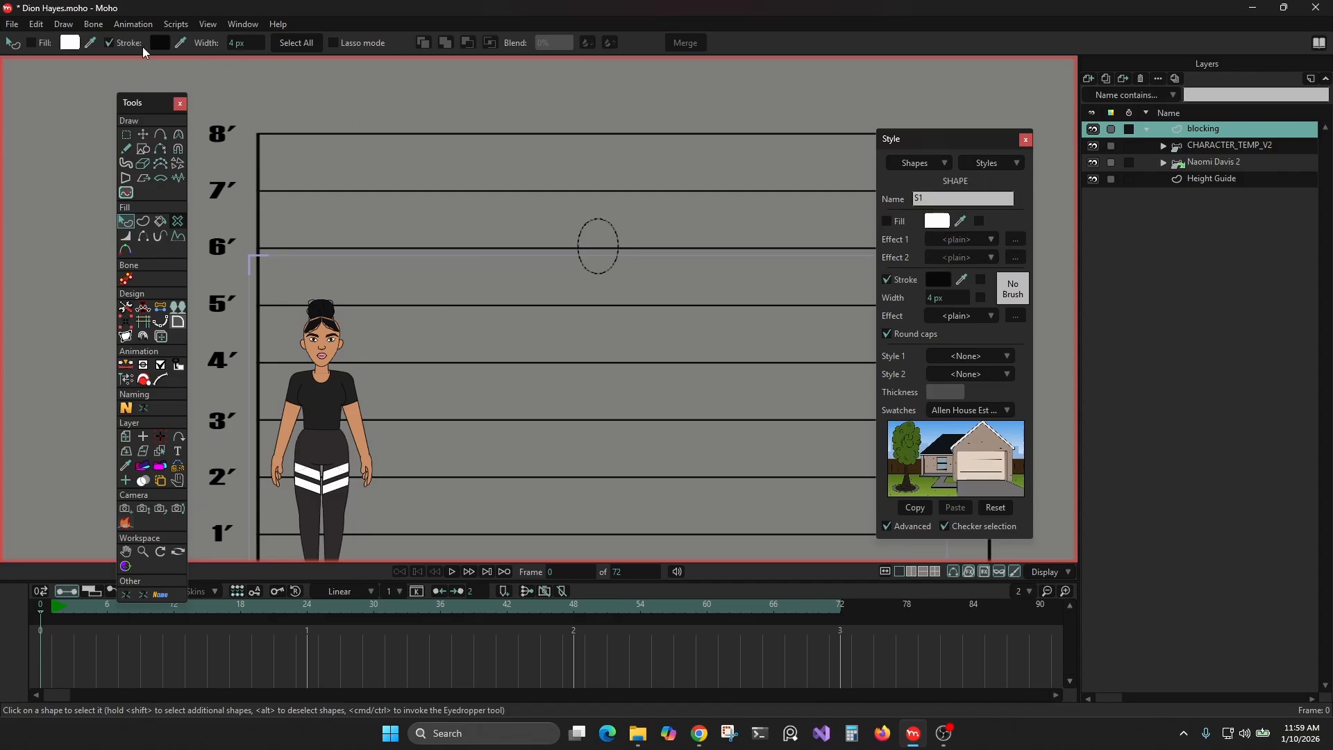
pyautogui.click(32, 43)
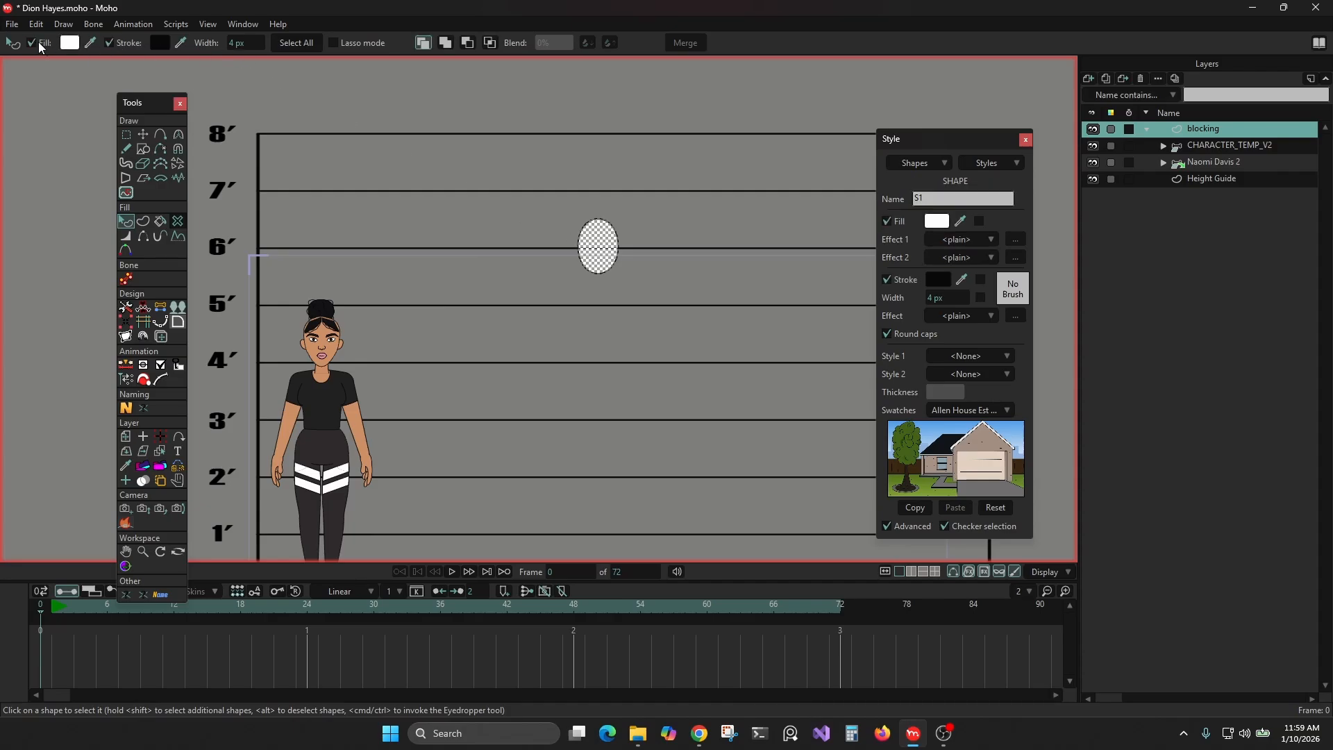
# Create a style named &line for the oval that defines only stroke colour and width, with its fill colour override off.
pyautogui.click(987, 163)
pyautogui.click(984, 181)
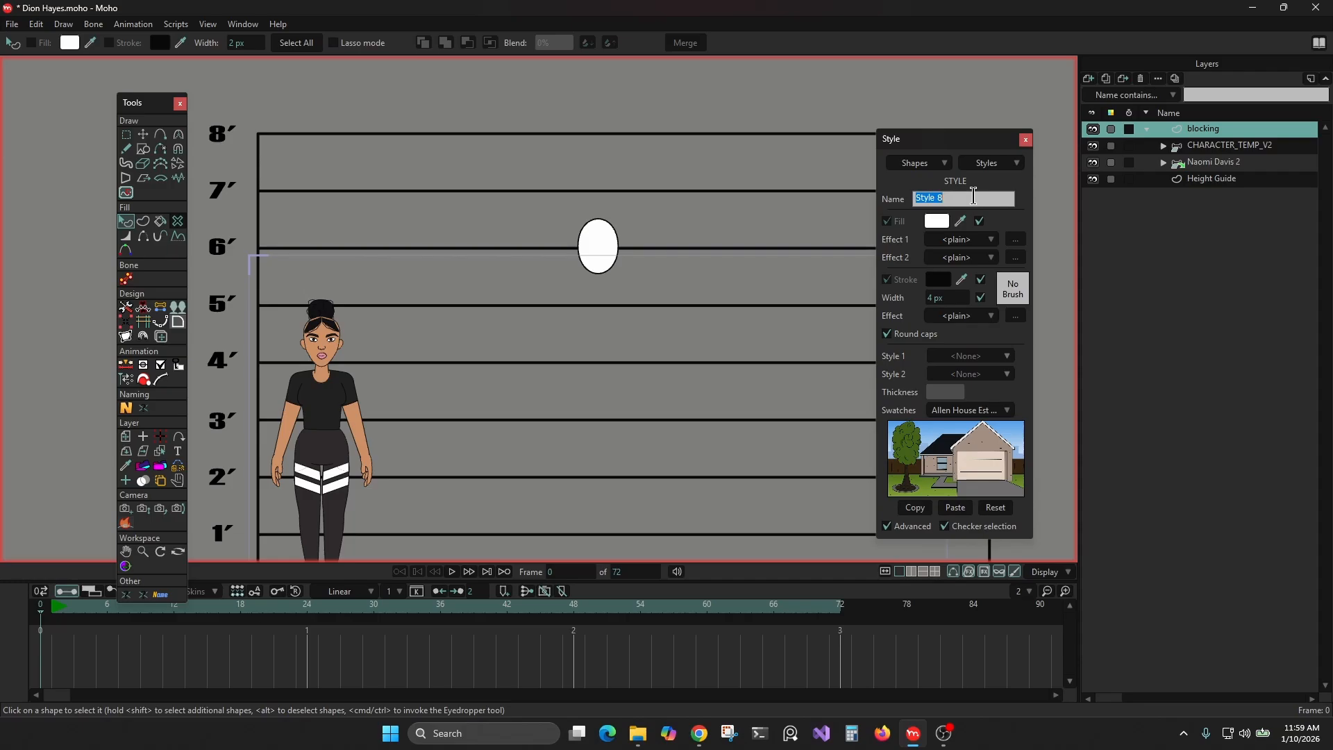
pyautogui.write('&line')
pyautogui.press('Return')
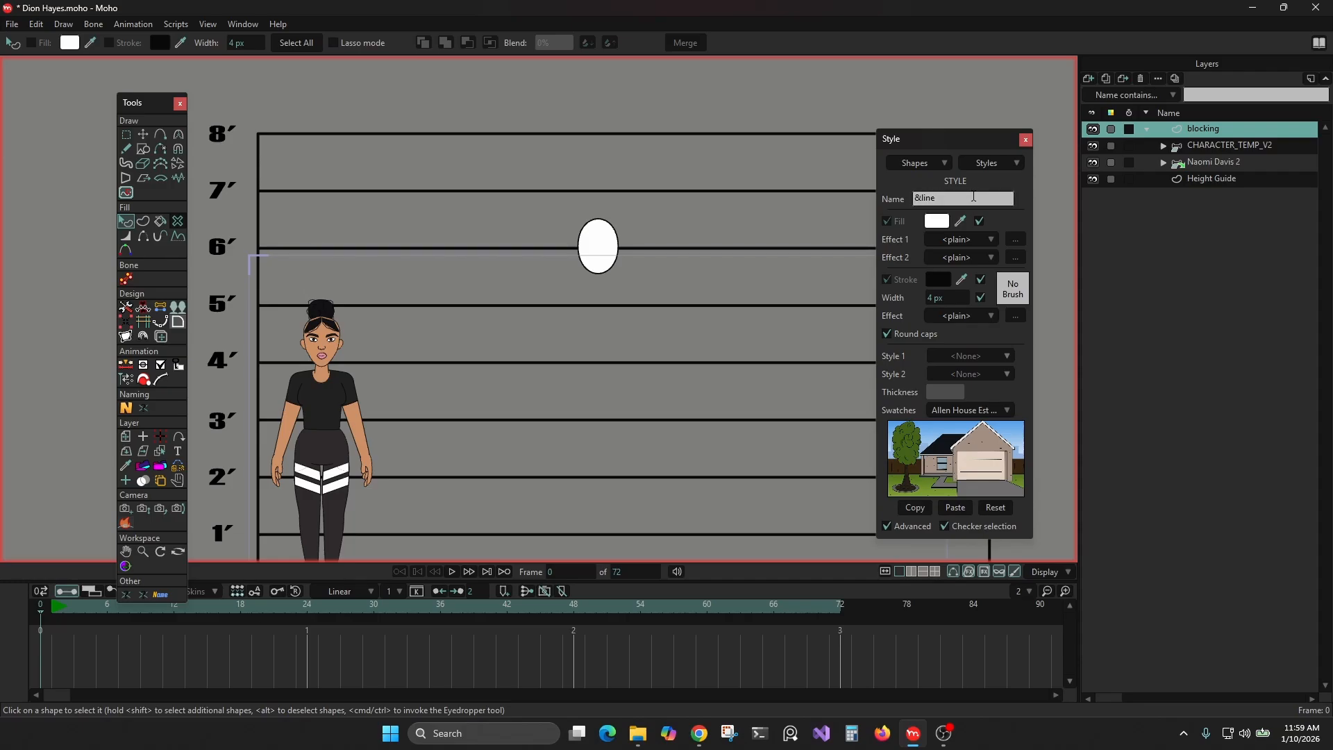
pyautogui.click(980, 221)
# Create a style named &skin with stroke colour and width overrides off and its fill colour sampled from the reference character's face.
pyautogui.click(994, 164)
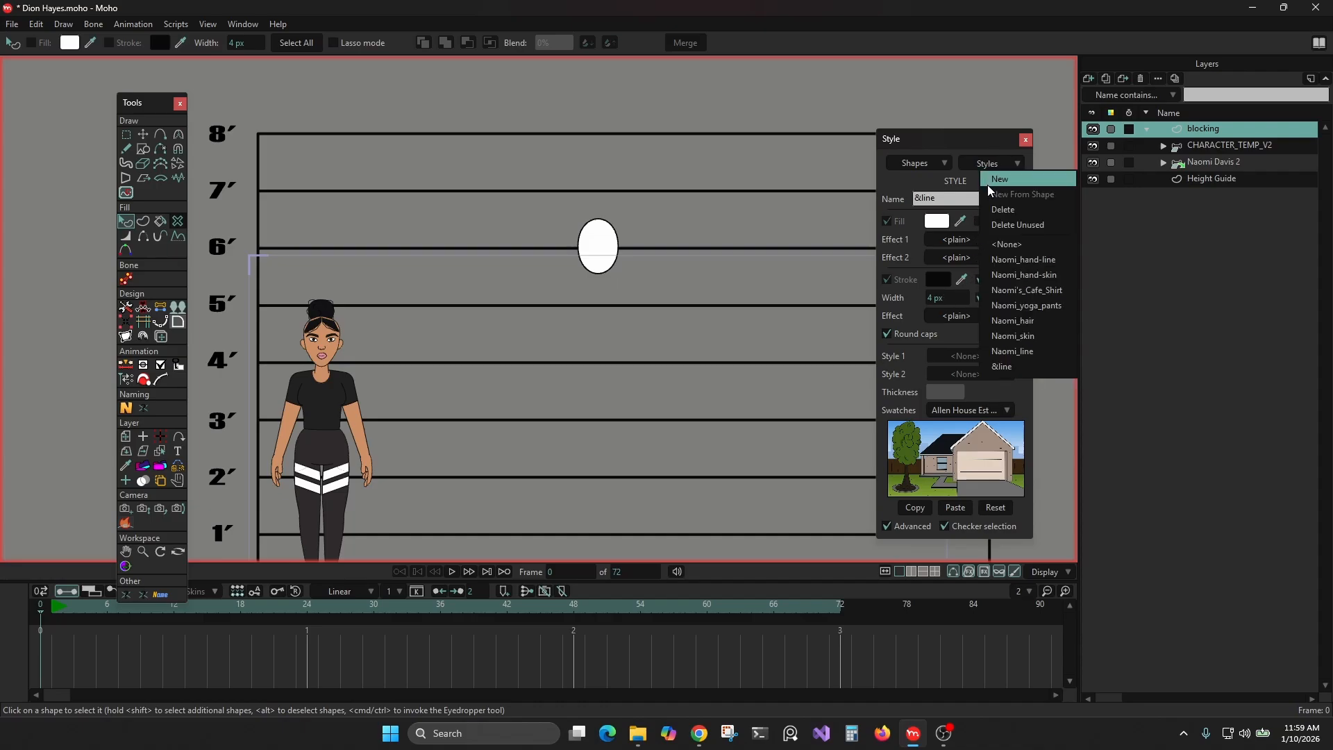
pyautogui.click(998, 180)
pyautogui.click(974, 200)
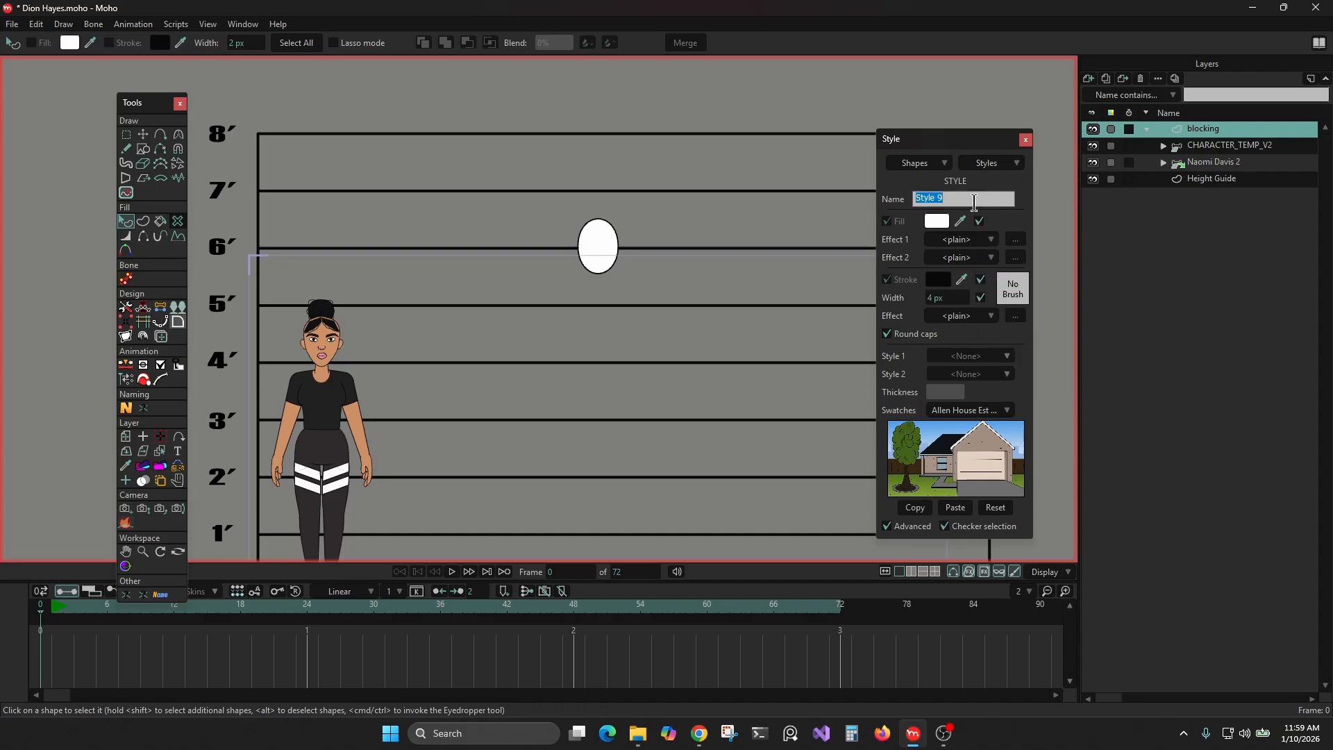
pyautogui.write('&skin')
pyautogui.press('Return')
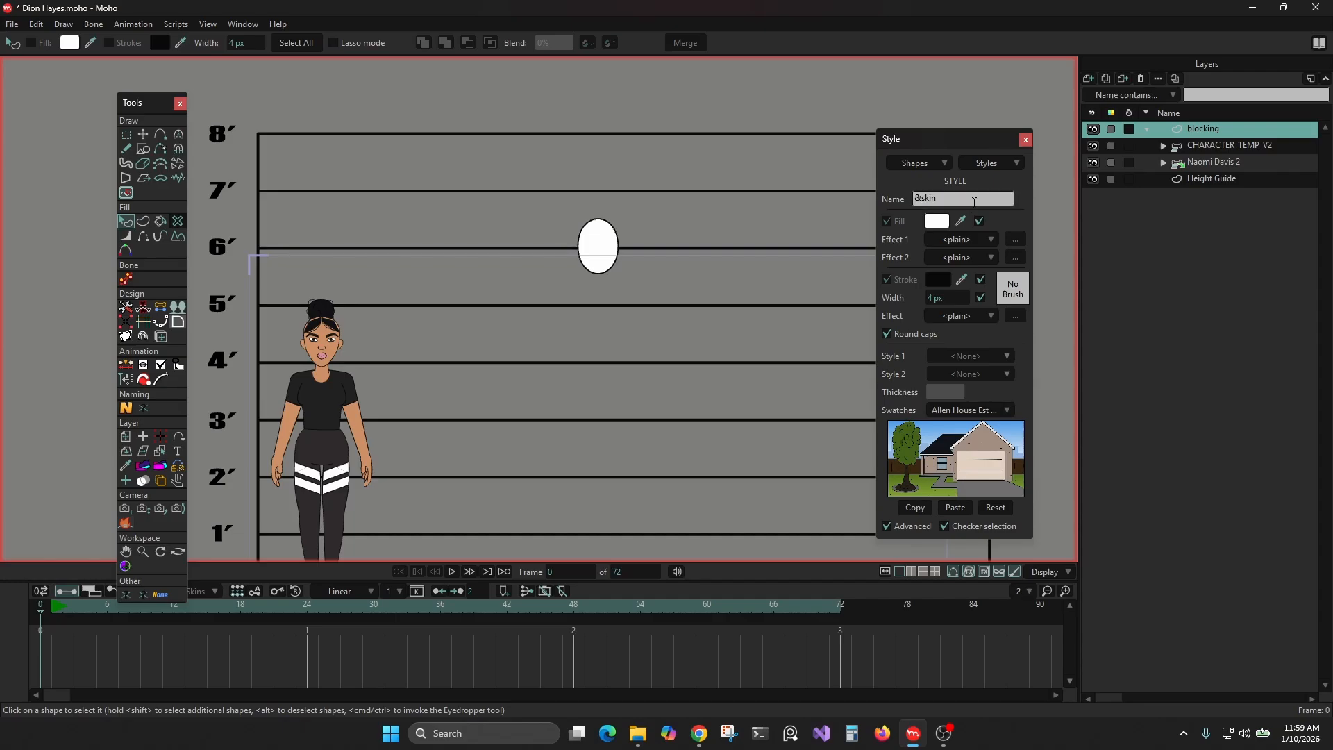
pyautogui.click(981, 279)
pyautogui.click(980, 298)
pyautogui.moveTo(960, 221)
pyautogui.mouseDown()
pyautogui.moveTo(261, 372)
pyautogui.moveTo(334, 341)
pyautogui.mouseUp()
# Switch the colour swatches to Skin Pallette.png.
pyautogui.click(978, 411)
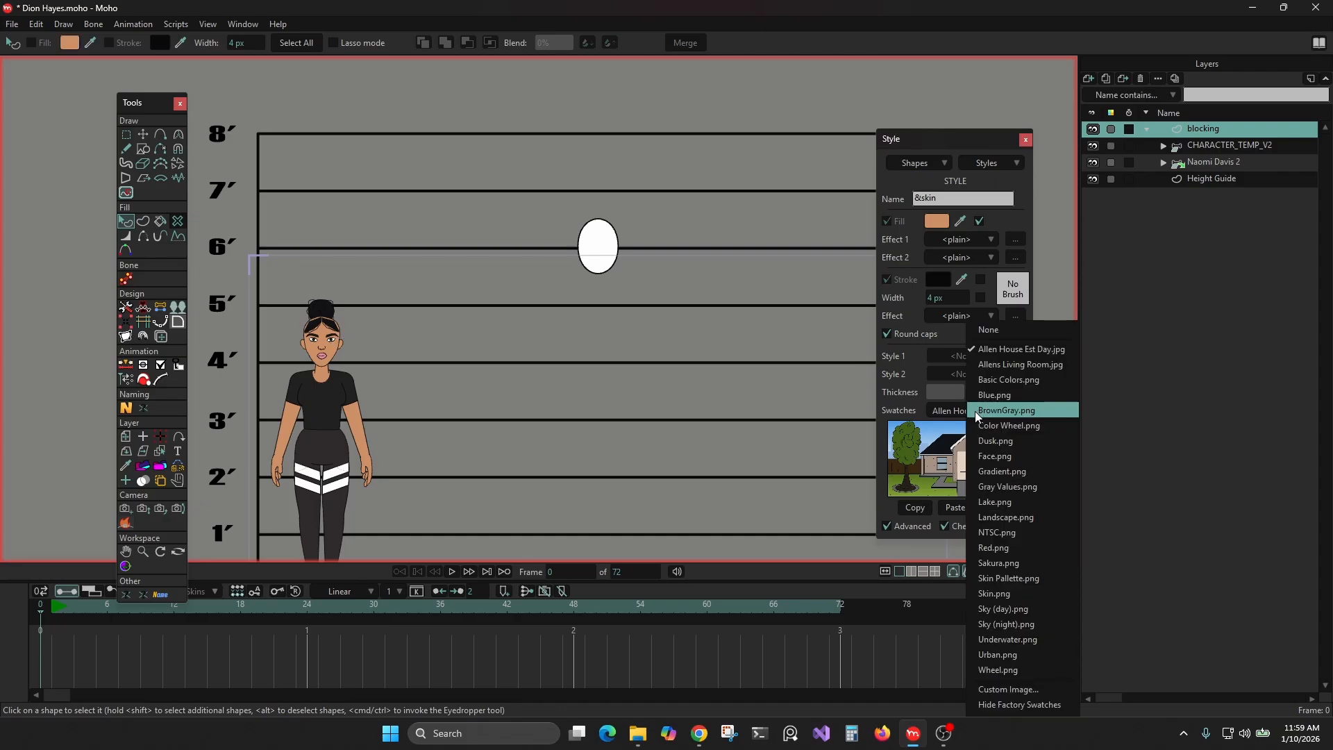
pyautogui.click(1006, 579)
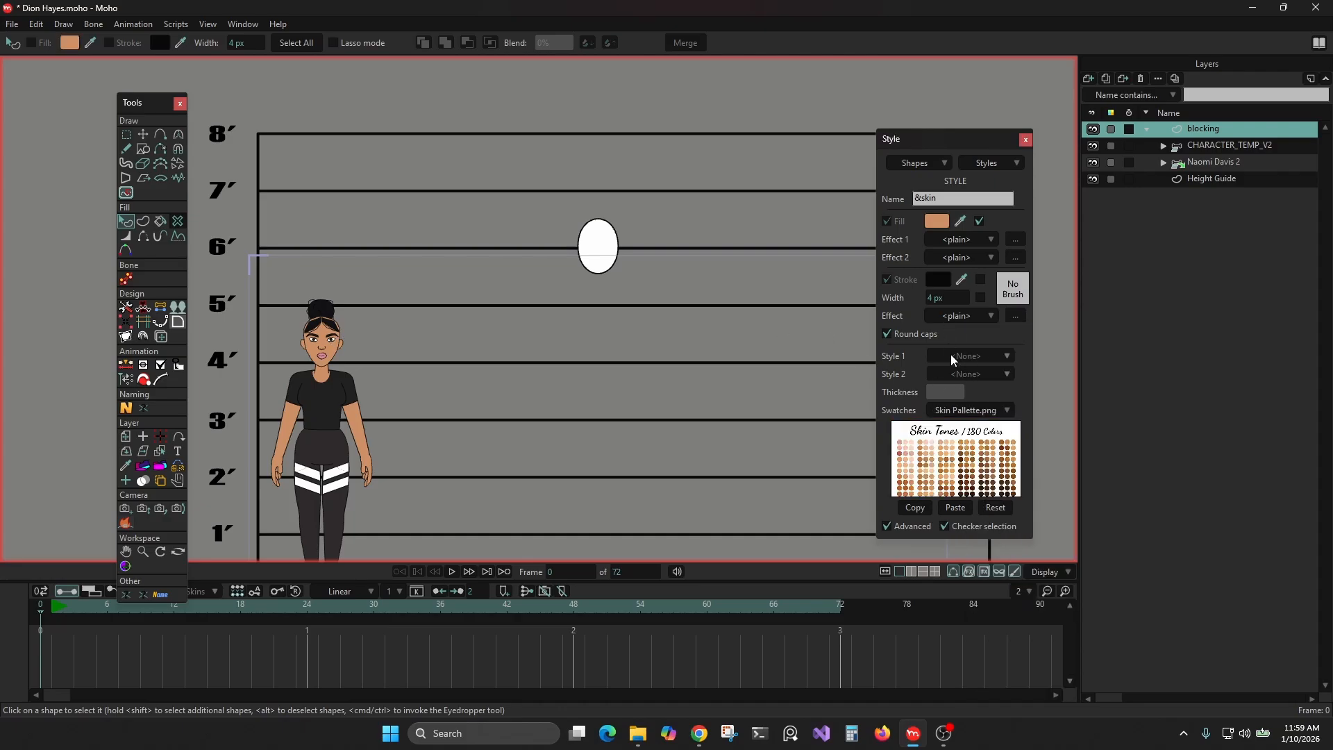
# Review the custom Moho Pro swatches folder in File Explorer, and switch the colour swatches to Skin.png.
pyautogui.click(964, 411)
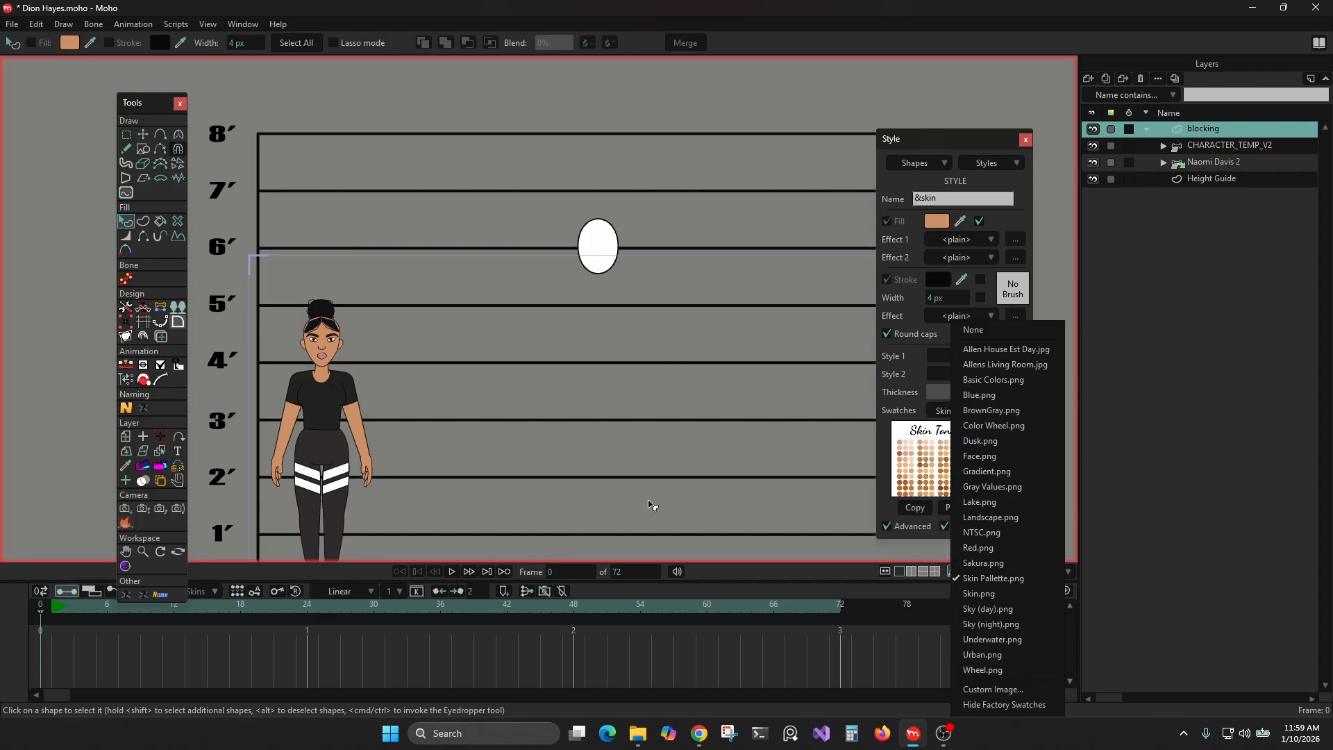
pyautogui.press('super+e')
pyautogui.click(305, 410)
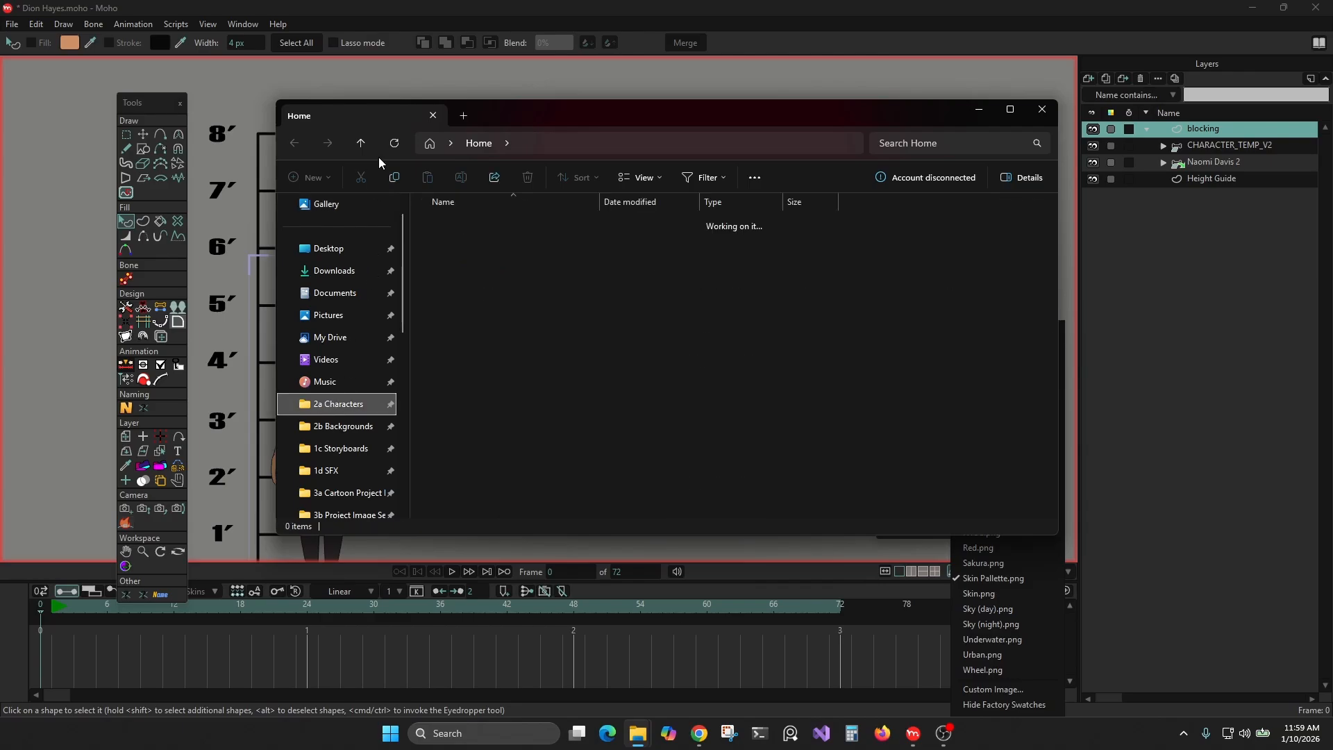
pyautogui.click(650, 144)
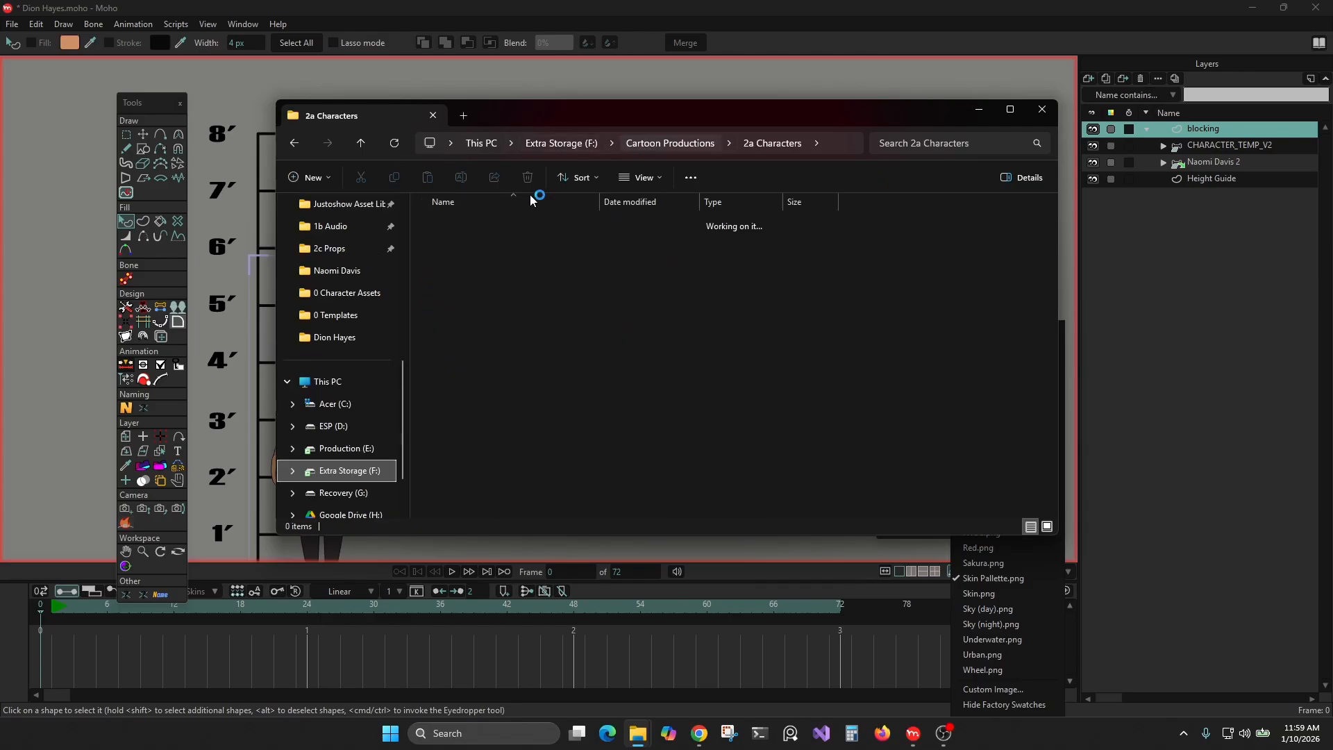
pyautogui.doubleClick(465, 242)
pyautogui.doubleClick(479, 224)
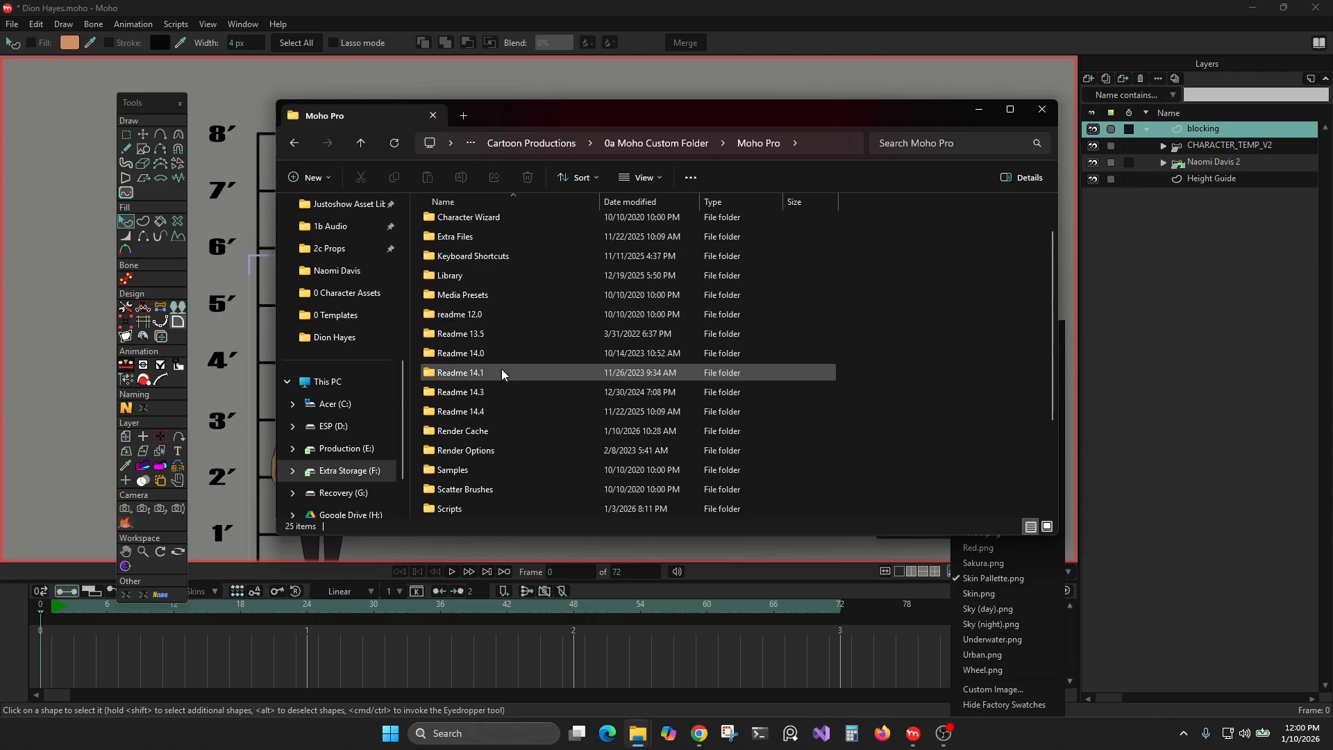
pyautogui.scroll(-3, 501, 368)
pyautogui.doubleClick(490, 451)
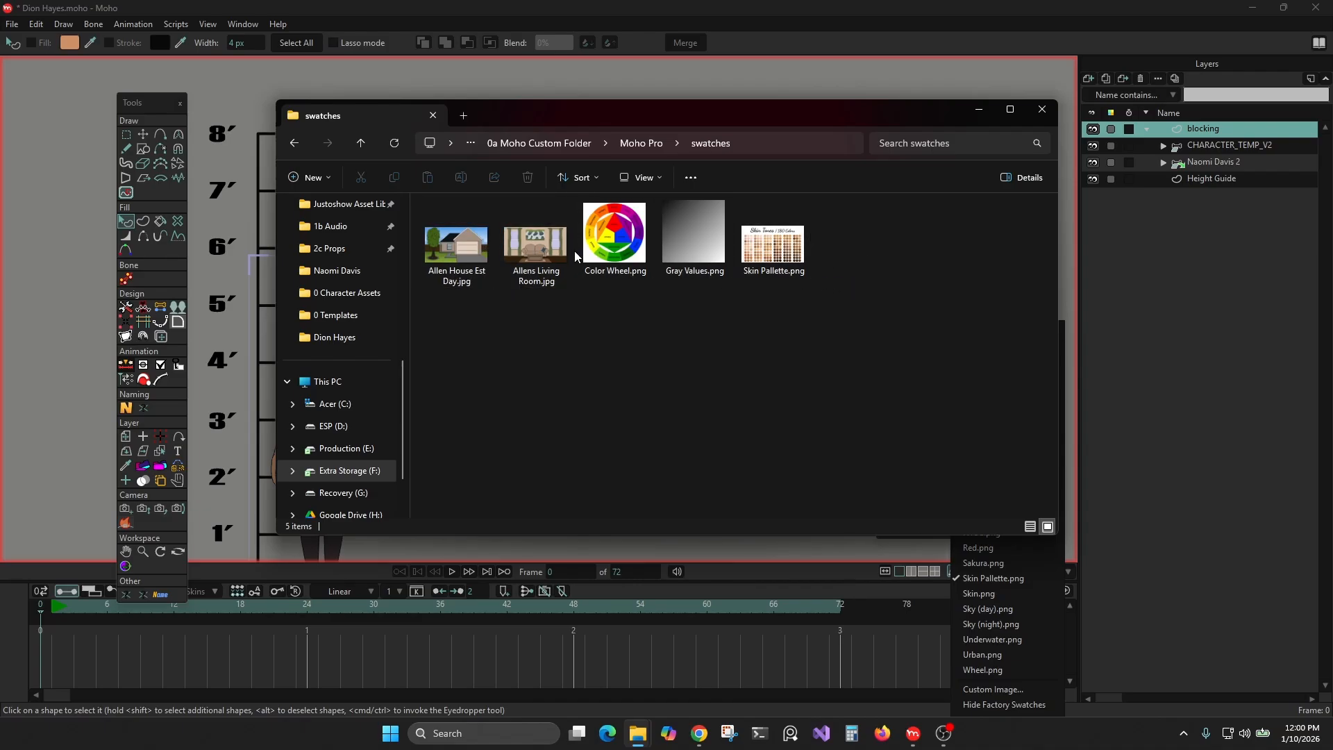
pyautogui.click(979, 111)
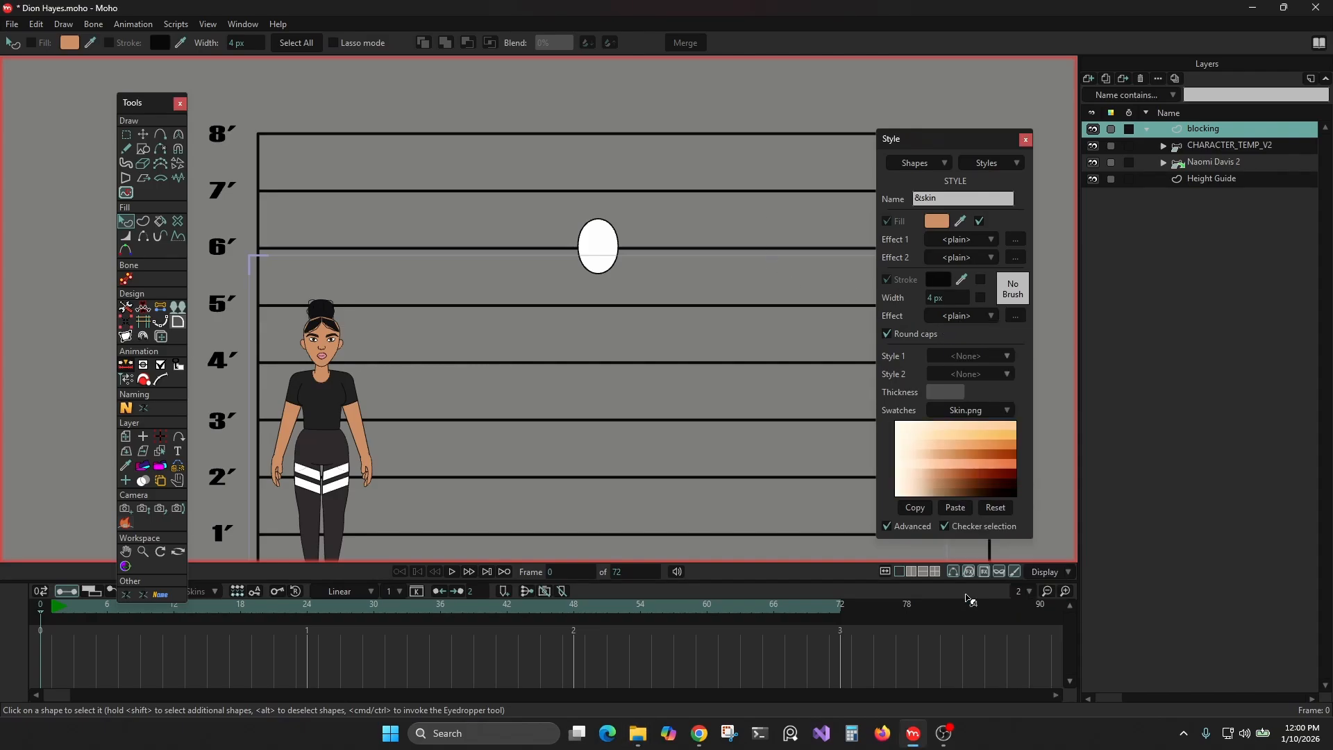
pyautogui.click(969, 595)
# Select the oval head and assign &skin as its Style 2.
pyautogui.hotkey('ctrl', 'a')
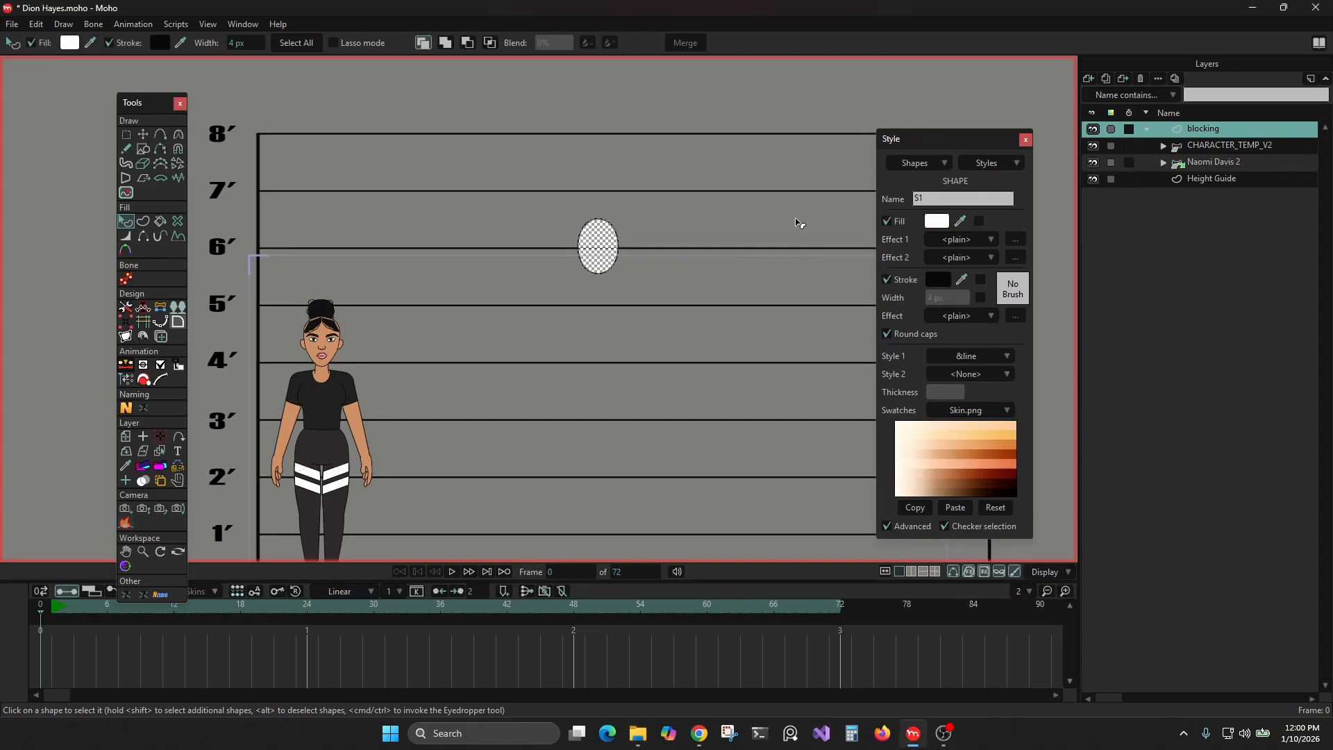
pyautogui.click(974, 375)
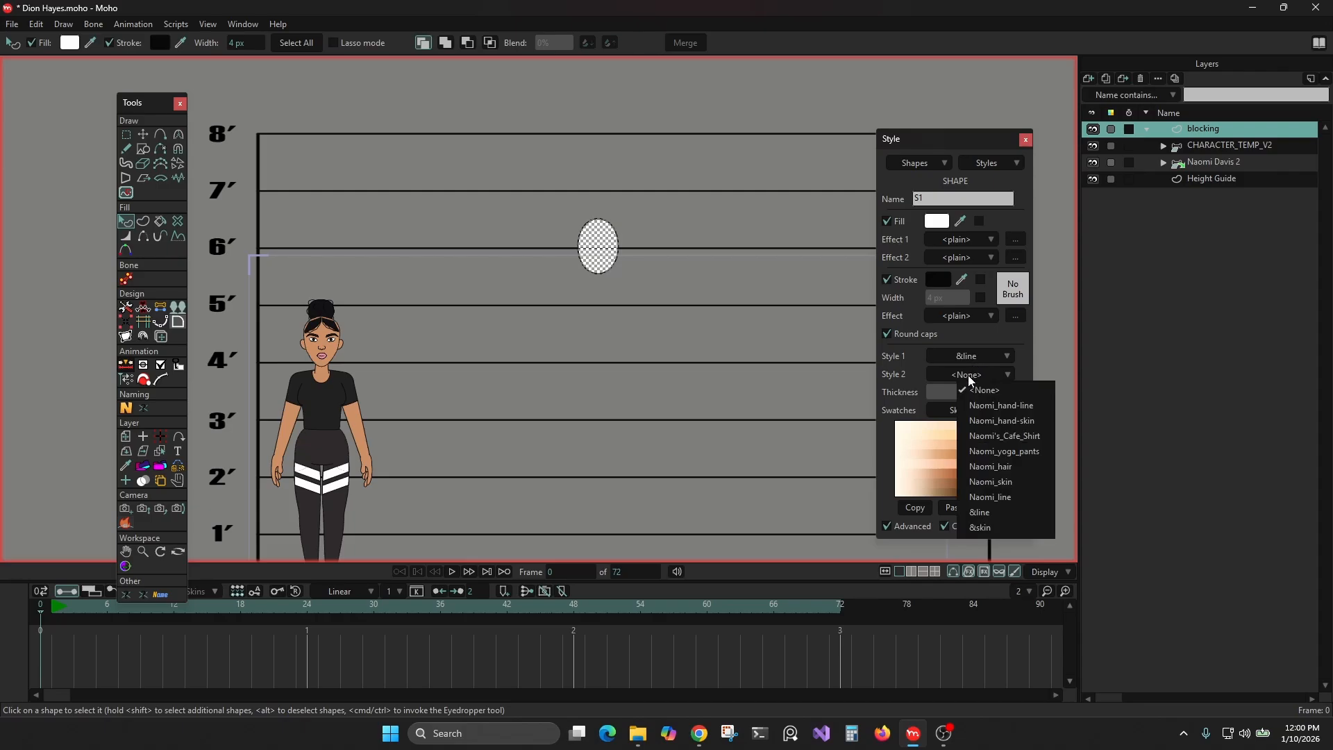
pyautogui.click(980, 528)
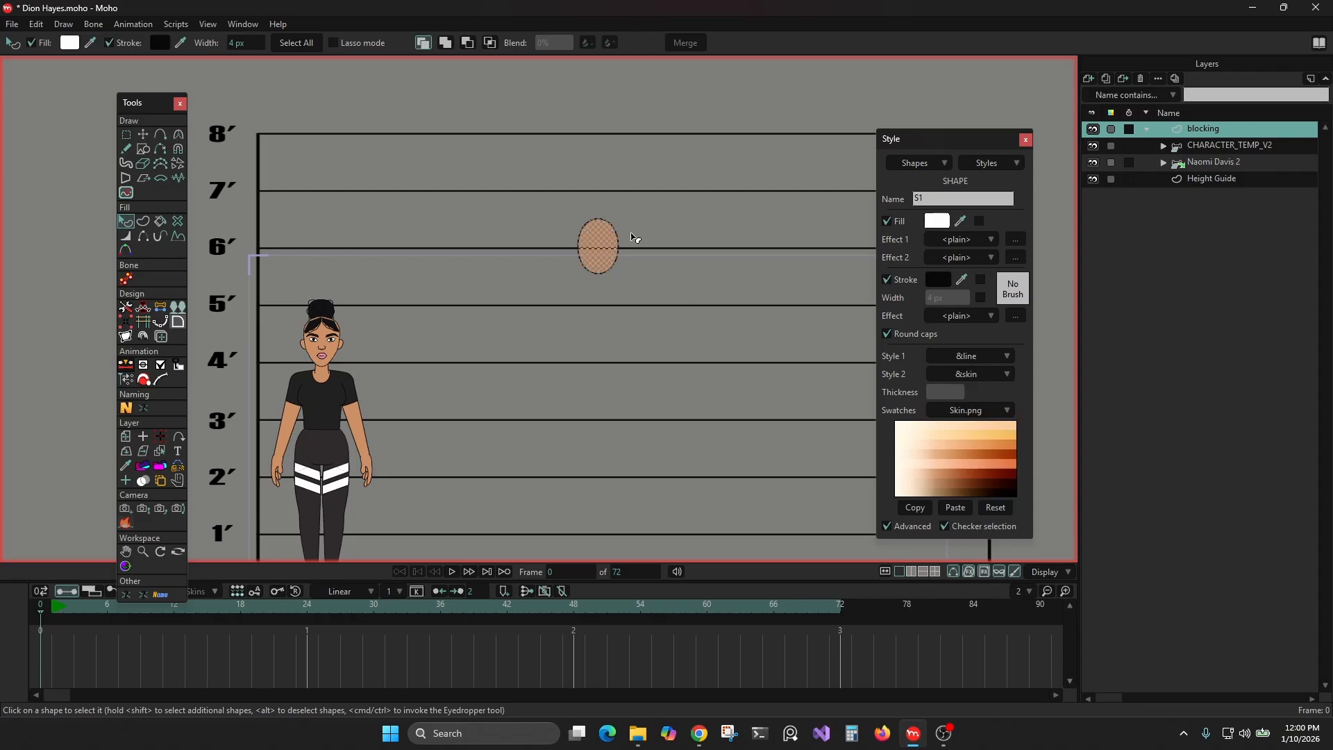
# Edit the &skin style and change its fill to a dark brown sampled from the Skin.png swatch.
pyautogui.hotkey('ctrl', 'shift', 'a')
pyautogui.click(993, 164)
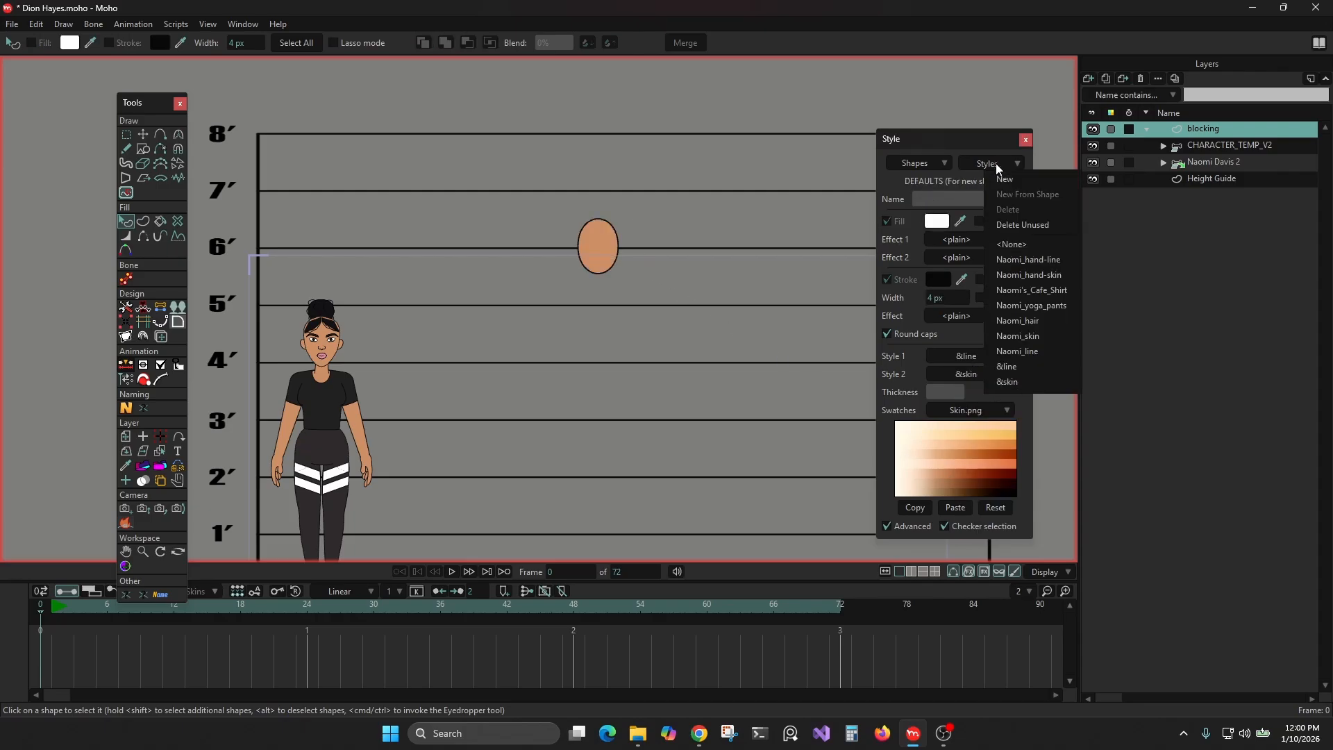
pyautogui.click(1040, 379)
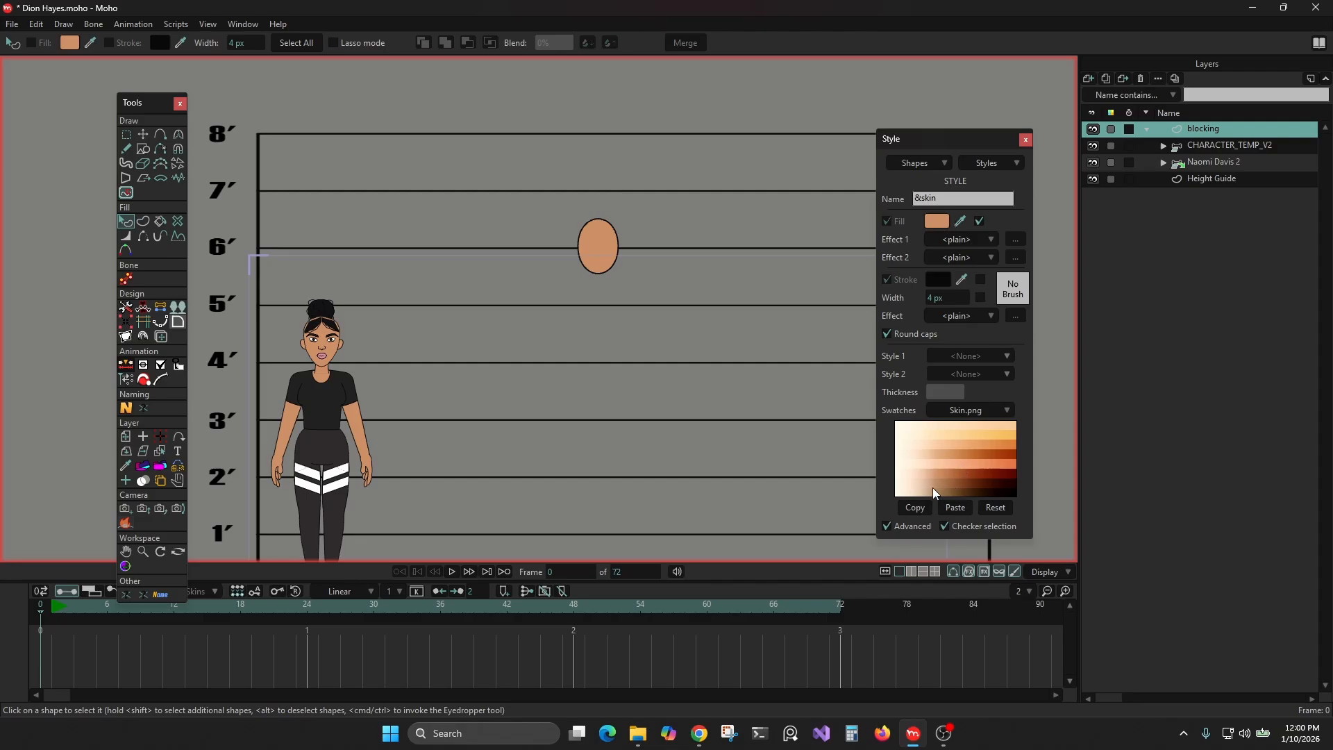
pyautogui.moveTo(932, 487); pyautogui.dragTo(950, 481)
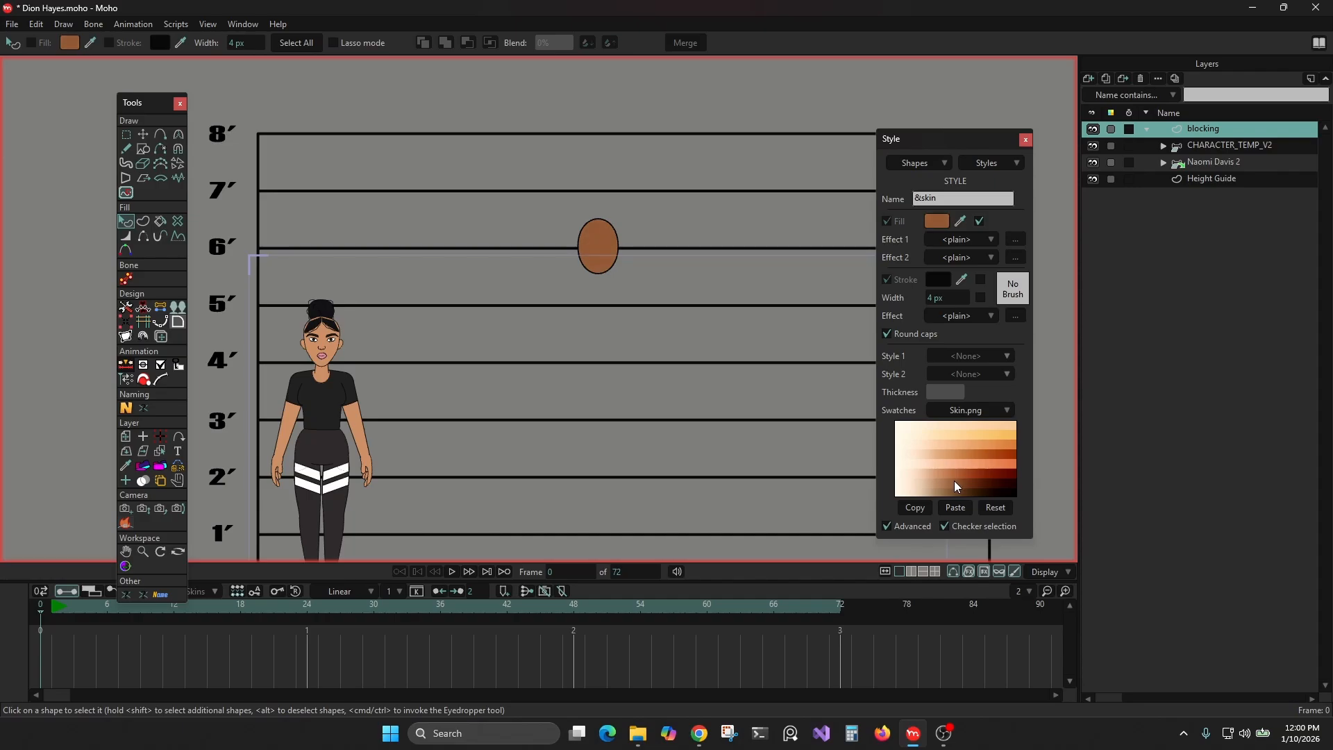
pyautogui.moveTo(959, 489); pyautogui.dragTo(961, 494)
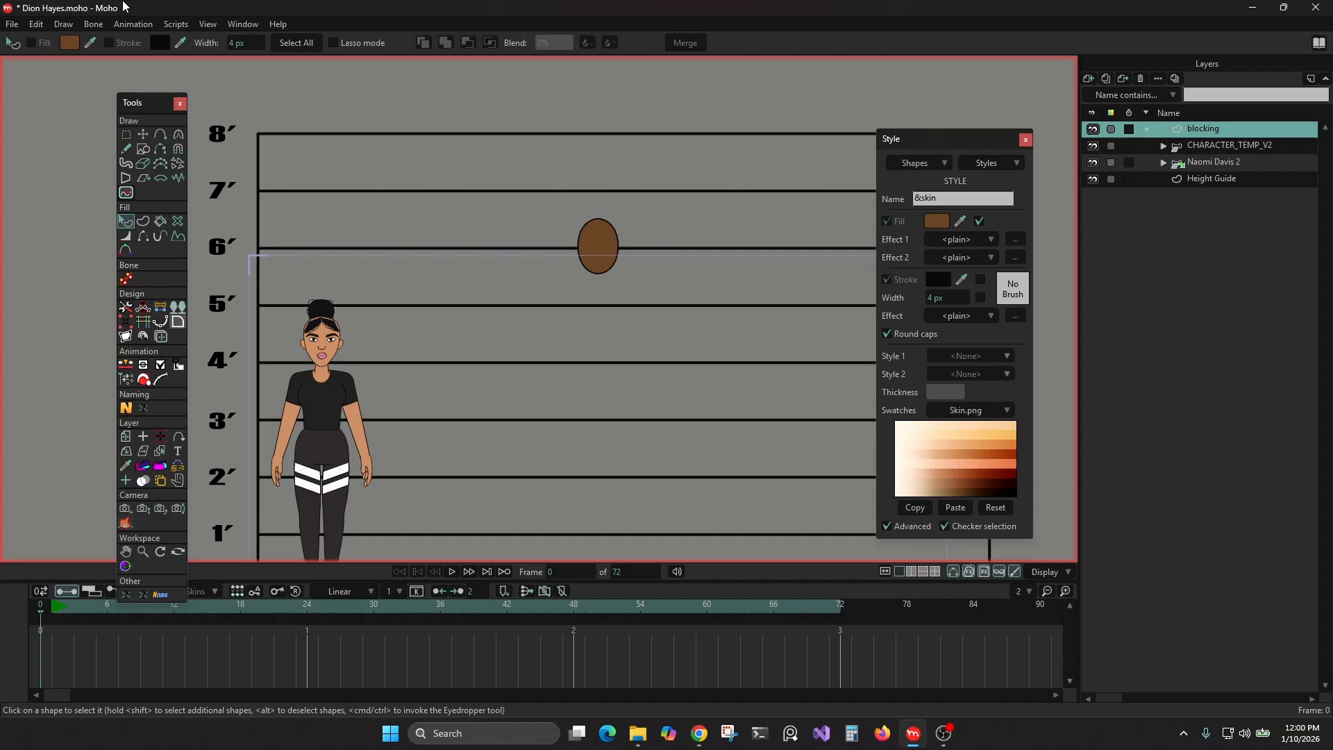
# Draw a rectangular torso block below the head with auto-fill and auto-stroke on, from just above 5' to just below 4'.
pyautogui.click(144, 148)
pyautogui.click(149, 44)
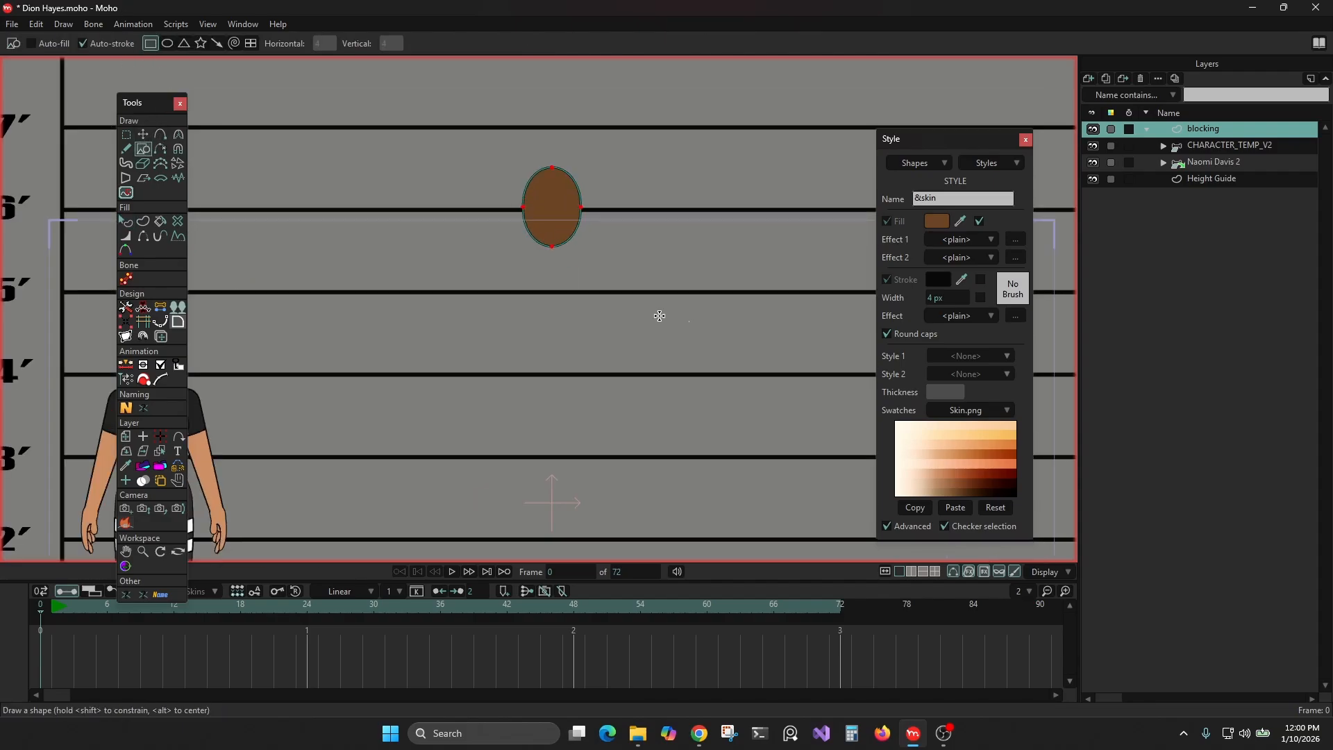
pyautogui.scroll(2, 698, 340)
pyautogui.moveTo(530, 262)
pyautogui.mouseDown()
pyautogui.moveTo(539, 310)
pyautogui.moveTo(588, 371)
pyautogui.mouseUp()
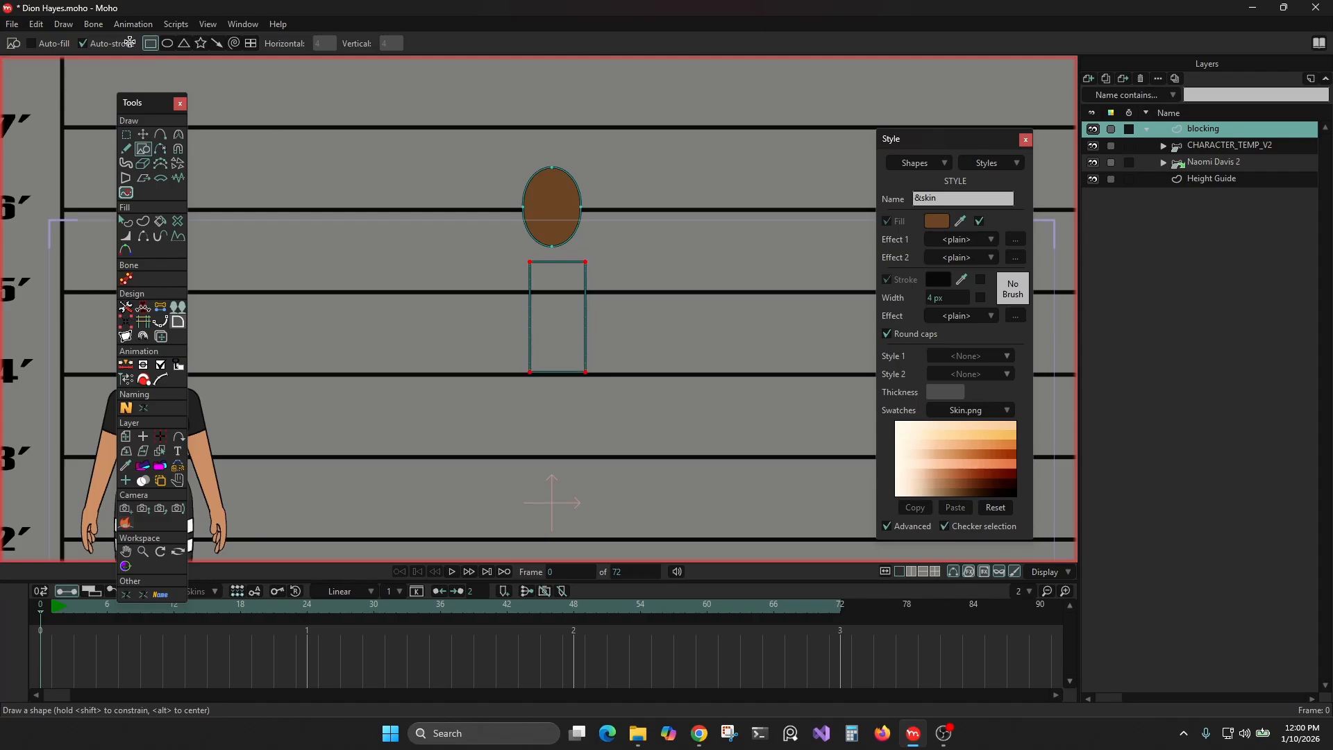
pyautogui.hotkey('ctrl', 'z')
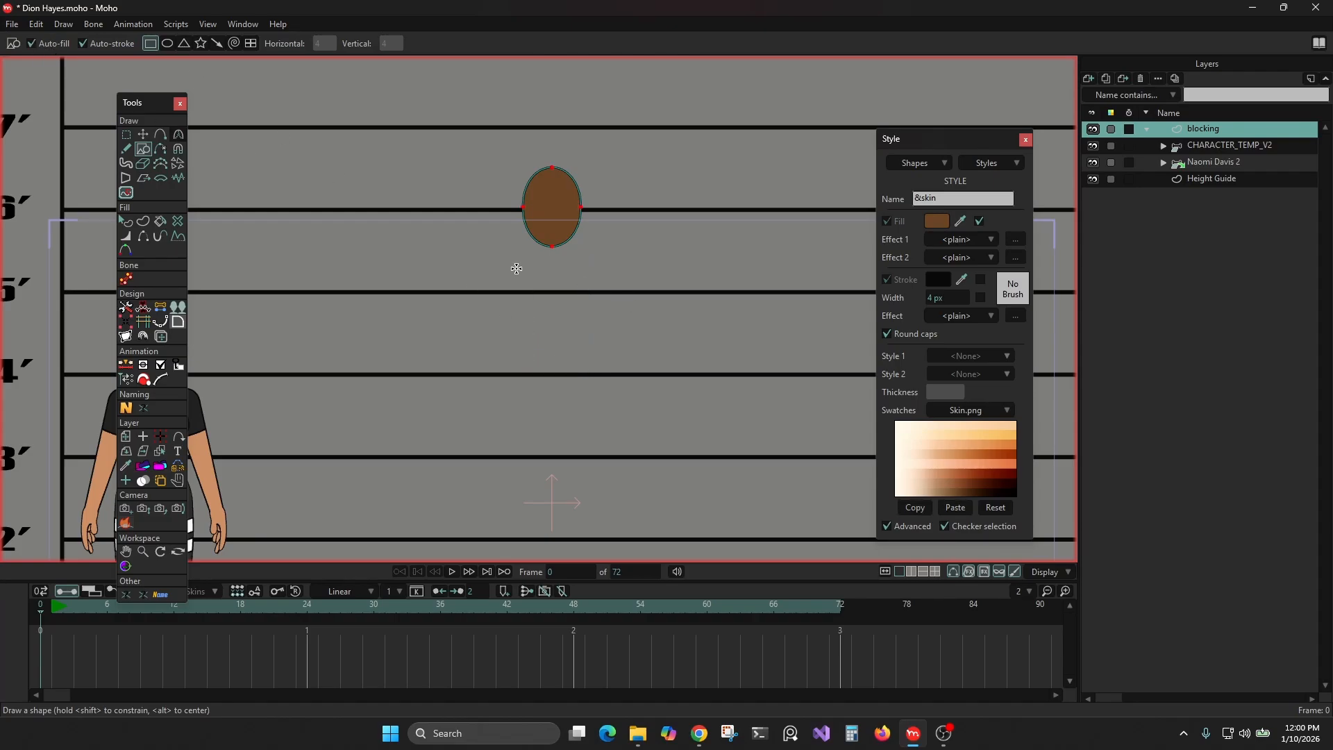
pyautogui.moveTo(523, 268); pyautogui.dragTo(697, 337)
# Draw a tall rectangular leg block below the torso and a small foot block at its lower-left corner, reaching the ground line.
pyautogui.scroll(-2, 674, 333)
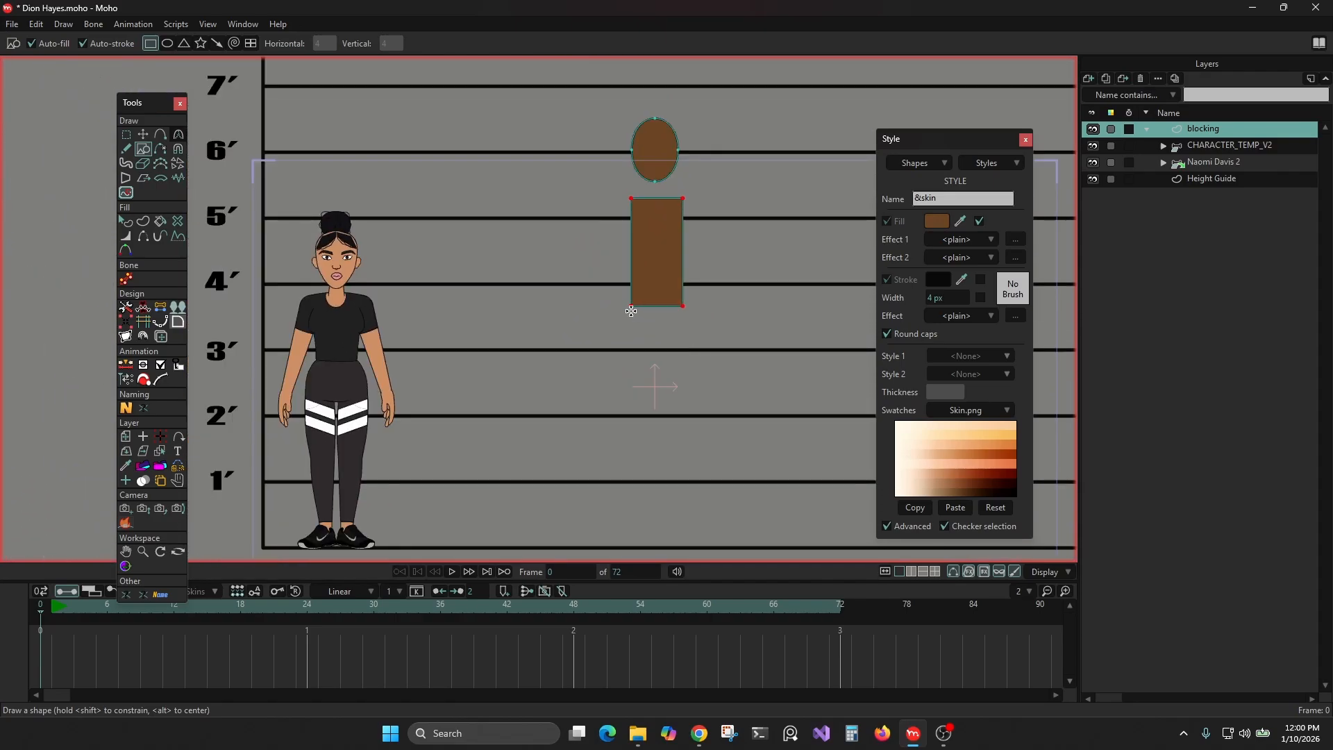
pyautogui.moveTo(631, 311); pyautogui.dragTo(684, 528)
pyautogui.moveTo(604, 525); pyautogui.dragTo(638, 547)
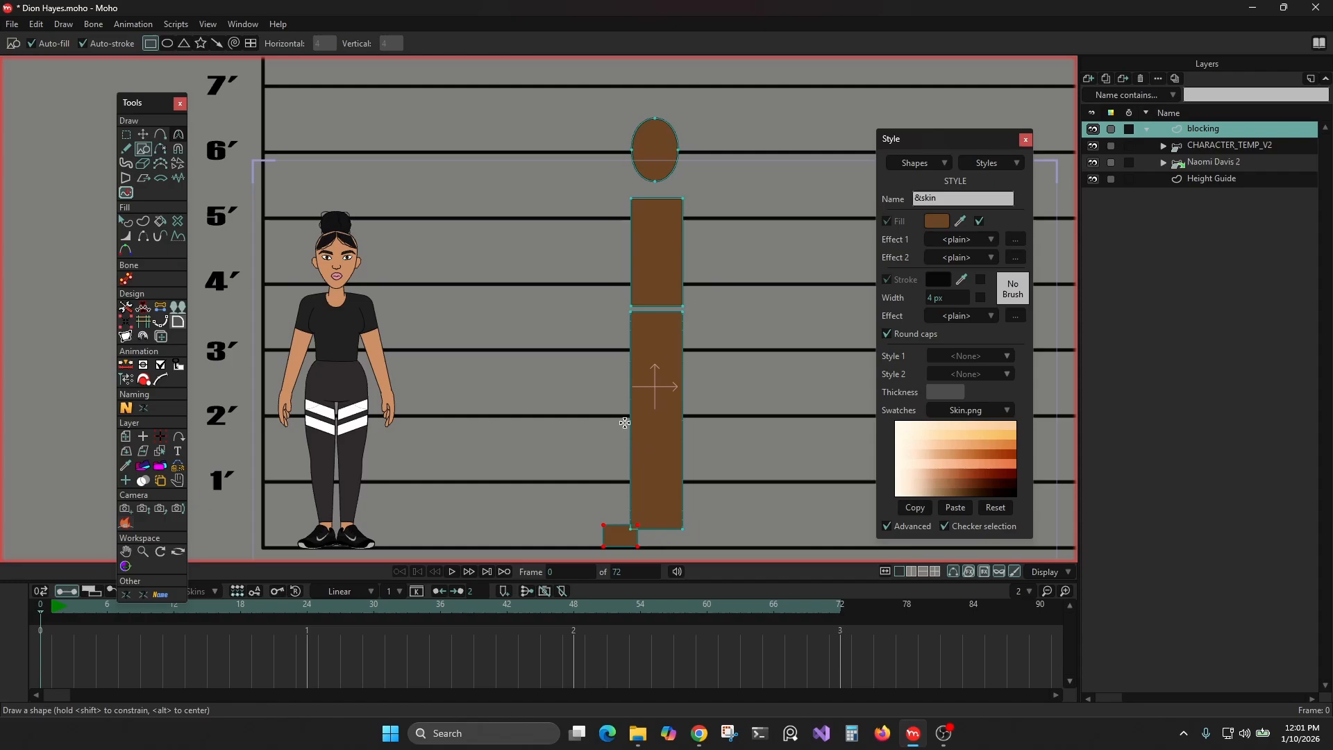
# Move the torso block's bottom edge and the leg block's top edge down together to just above the 3' line.
pyautogui.click(143, 135)
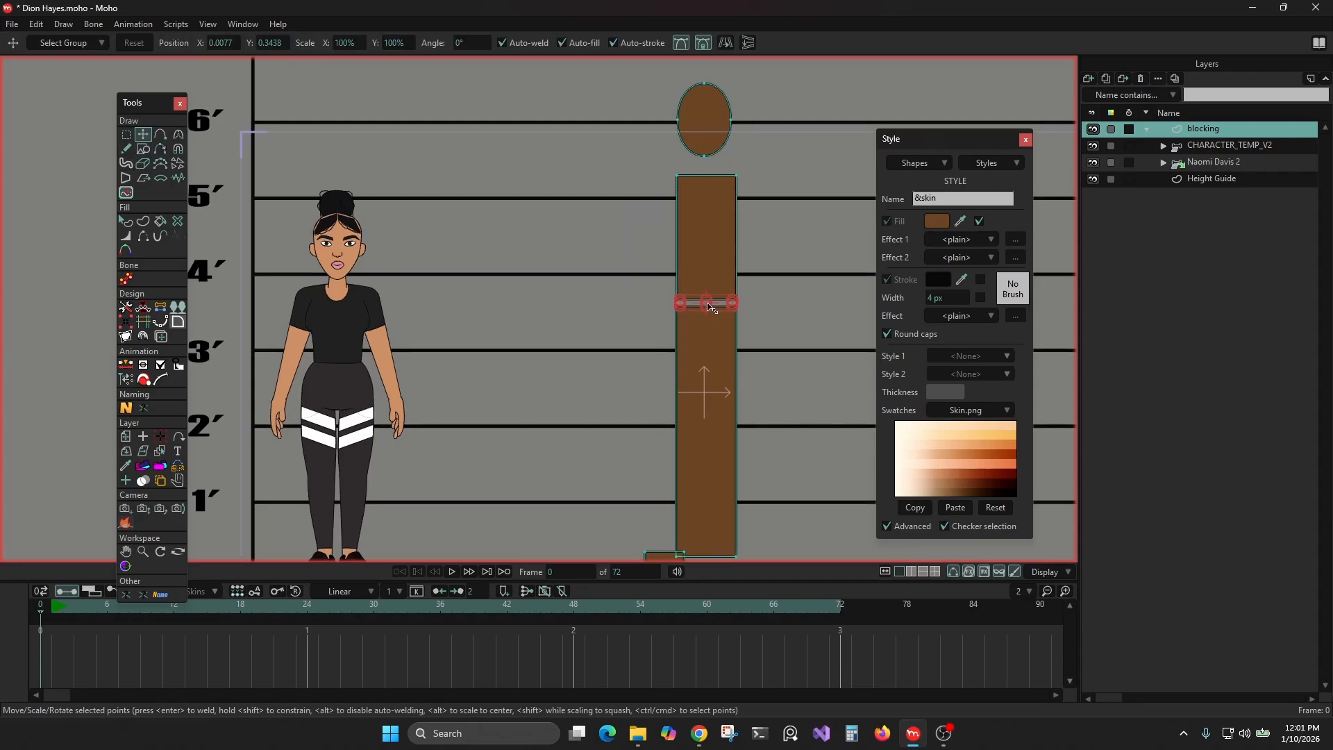
pyautogui.moveTo(713, 307); pyautogui.dragTo(713, 324)
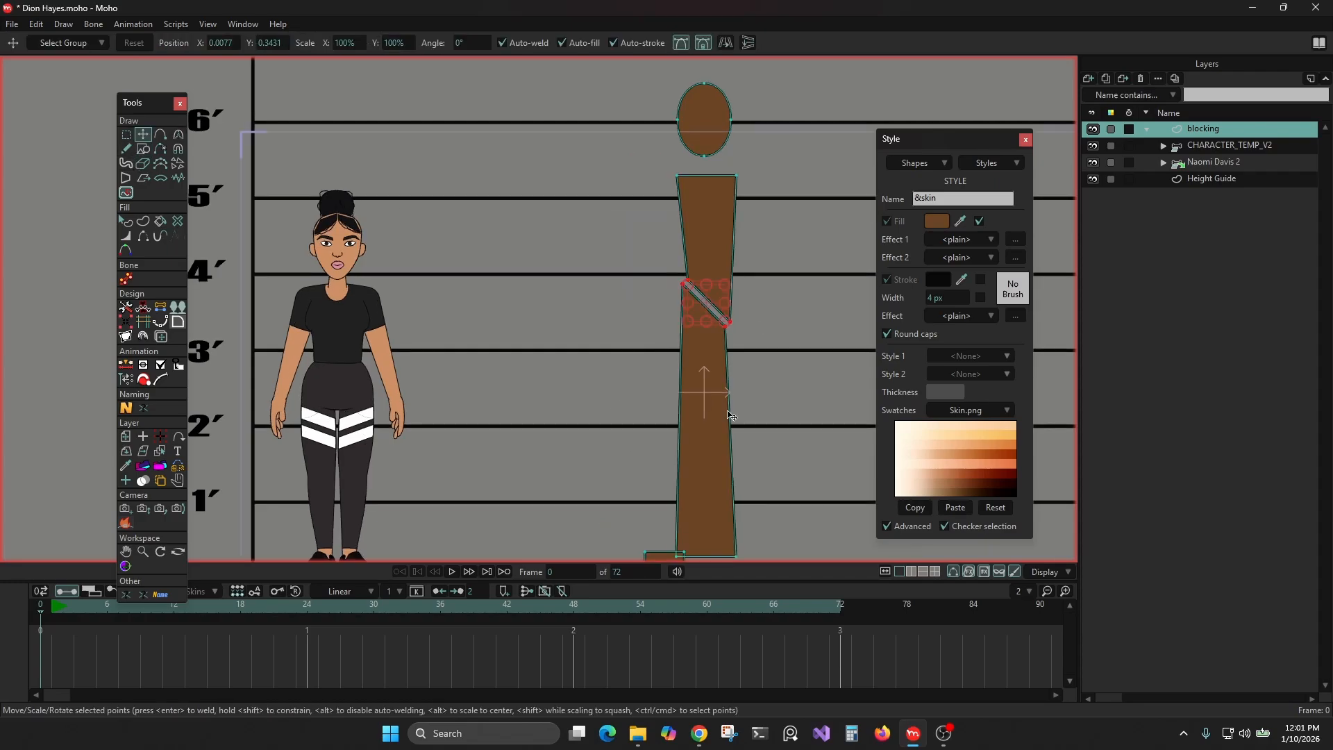
pyautogui.hotkey('ctrl', 'z')
pyautogui.moveTo(705, 451)
pyautogui.mouseDown()
pyautogui.moveTo(705, 482)
pyautogui.moveTo(694, 464)
pyautogui.mouseUp()
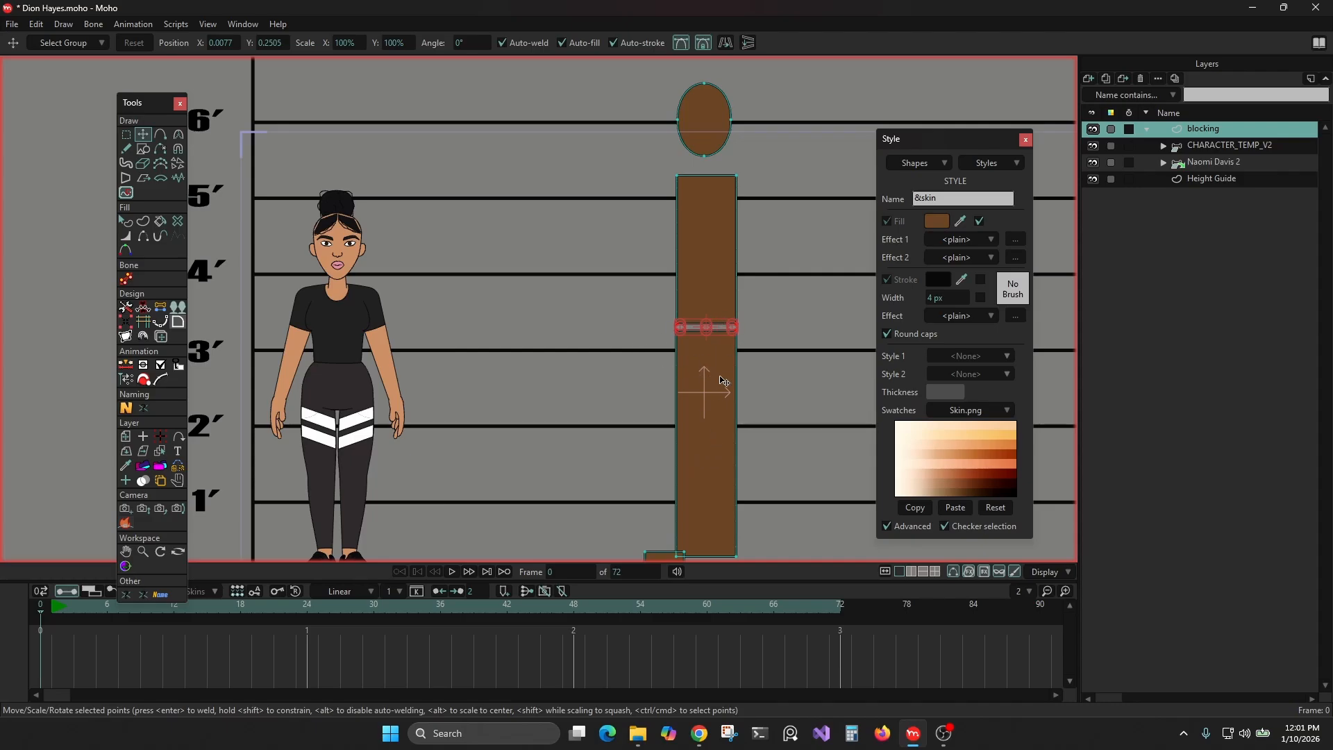
pyautogui.moveTo(720, 376); pyautogui.dragTo(720, 378)
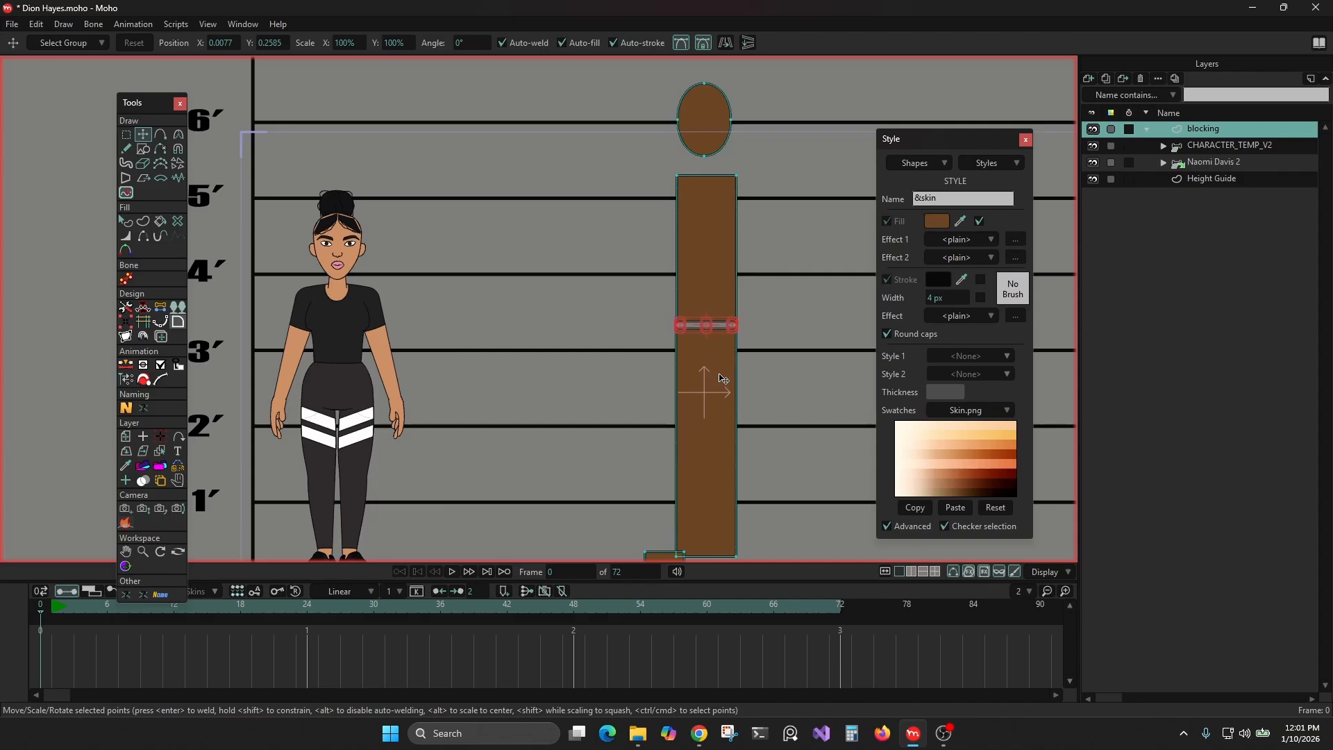
pyautogui.click(757, 355)
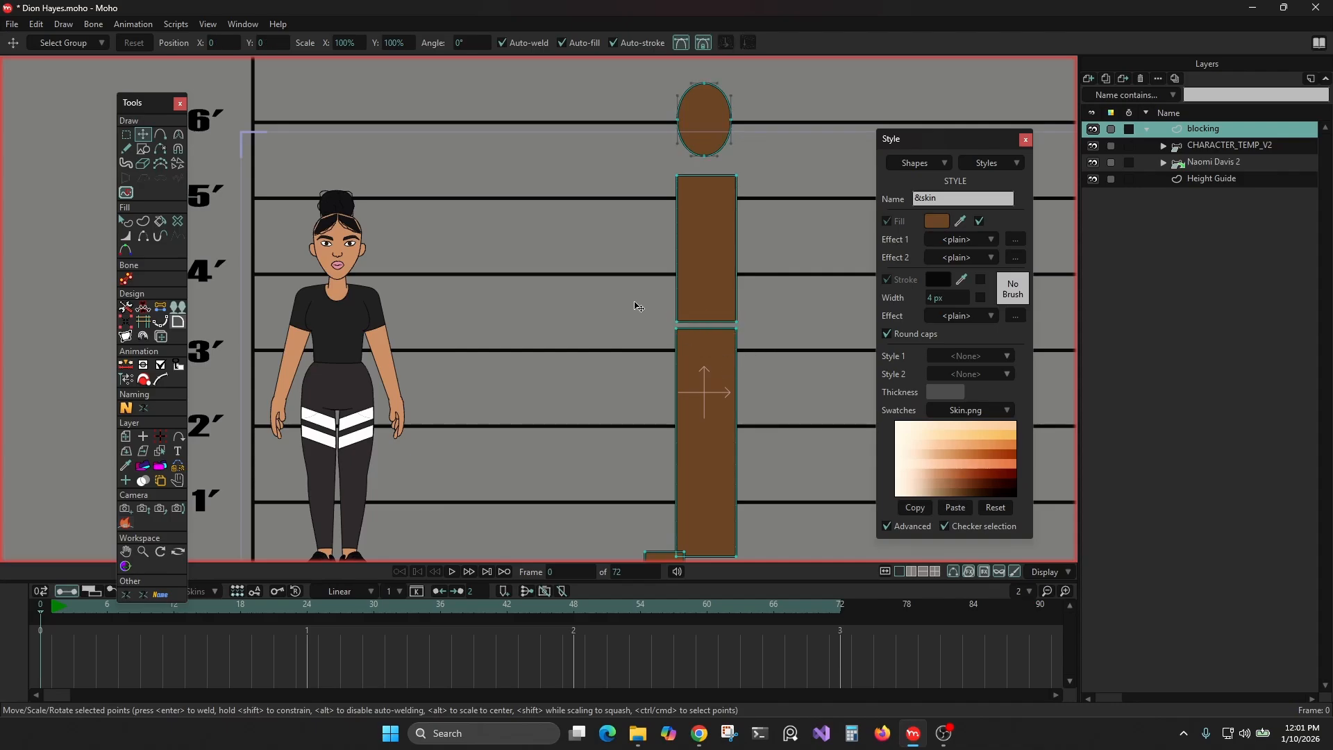
# Align each side's torso and leg corner points to their vertical centre with Multi-Layer Transform Points, closing the gap.
pyautogui.moveTo(636, 302); pyautogui.dragTo(707, 352)
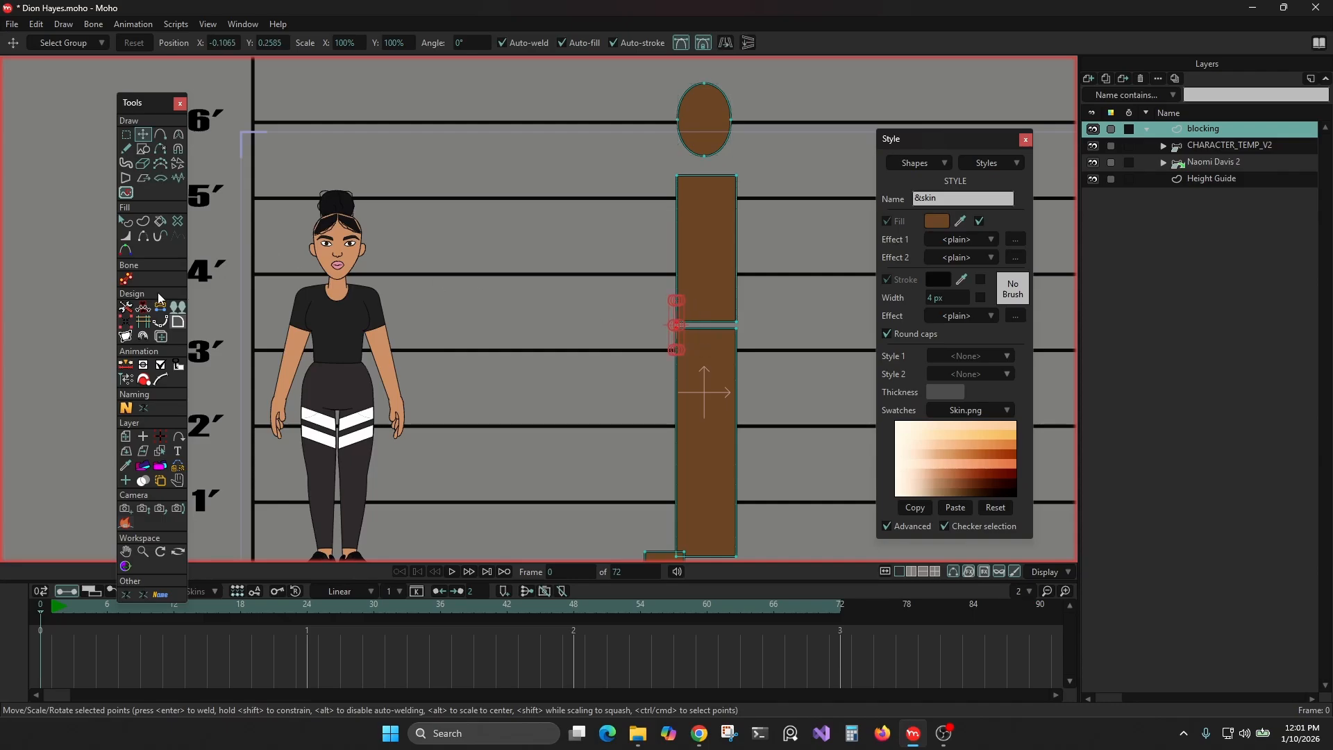
pyautogui.click(162, 337)
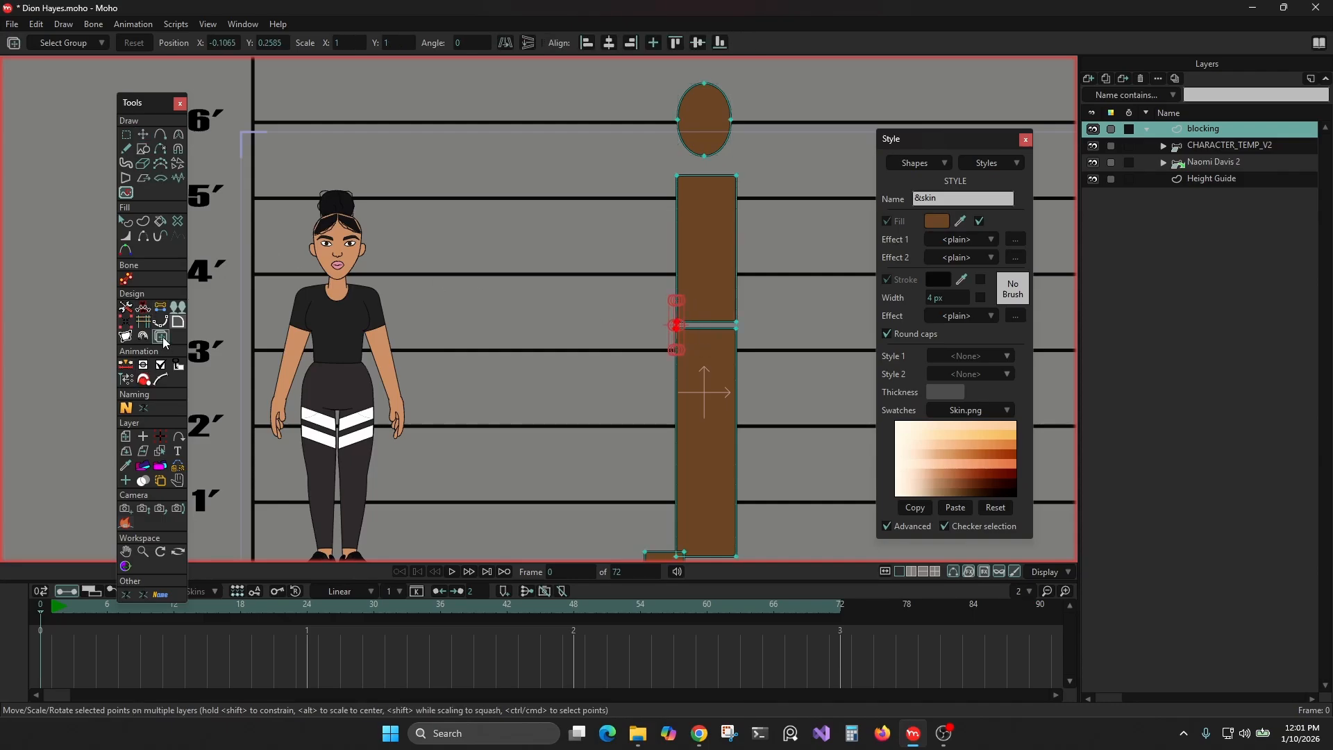
pyautogui.click(696, 43)
pyautogui.moveTo(763, 303); pyautogui.dragTo(721, 335)
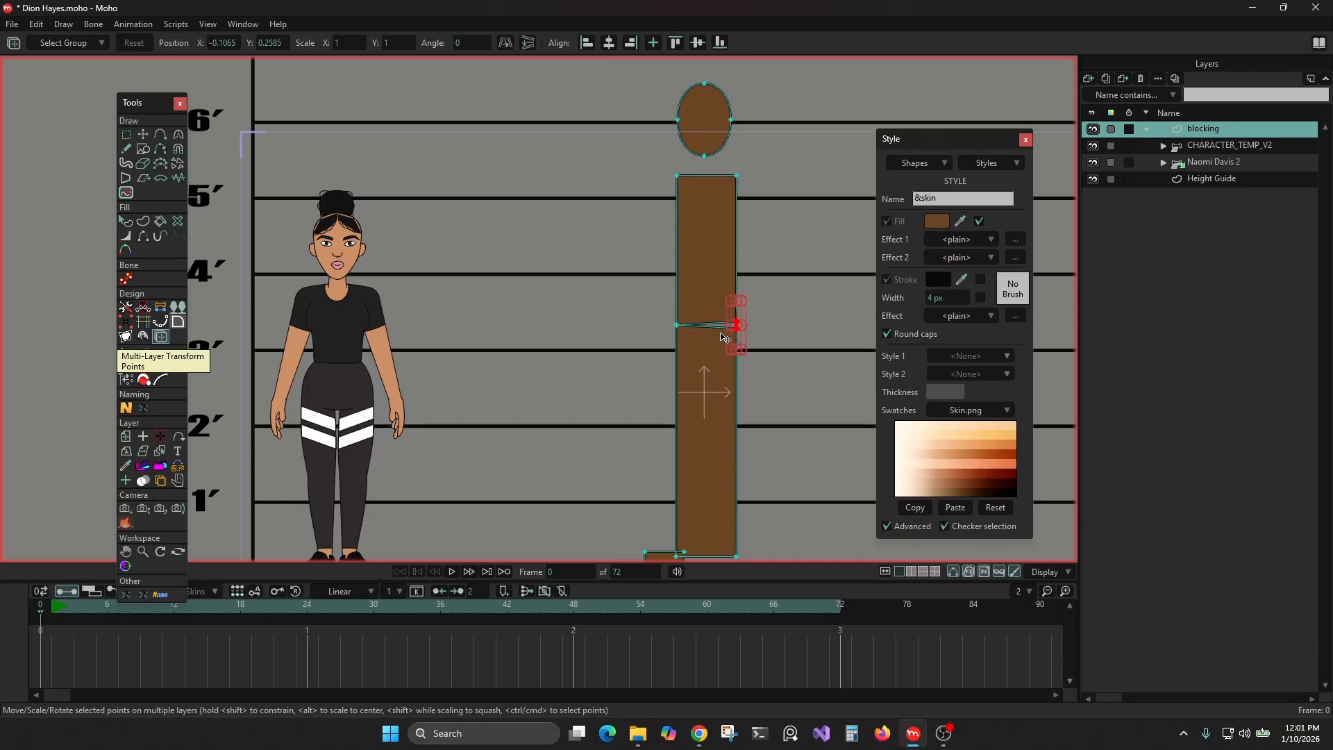
pyautogui.click(697, 43)
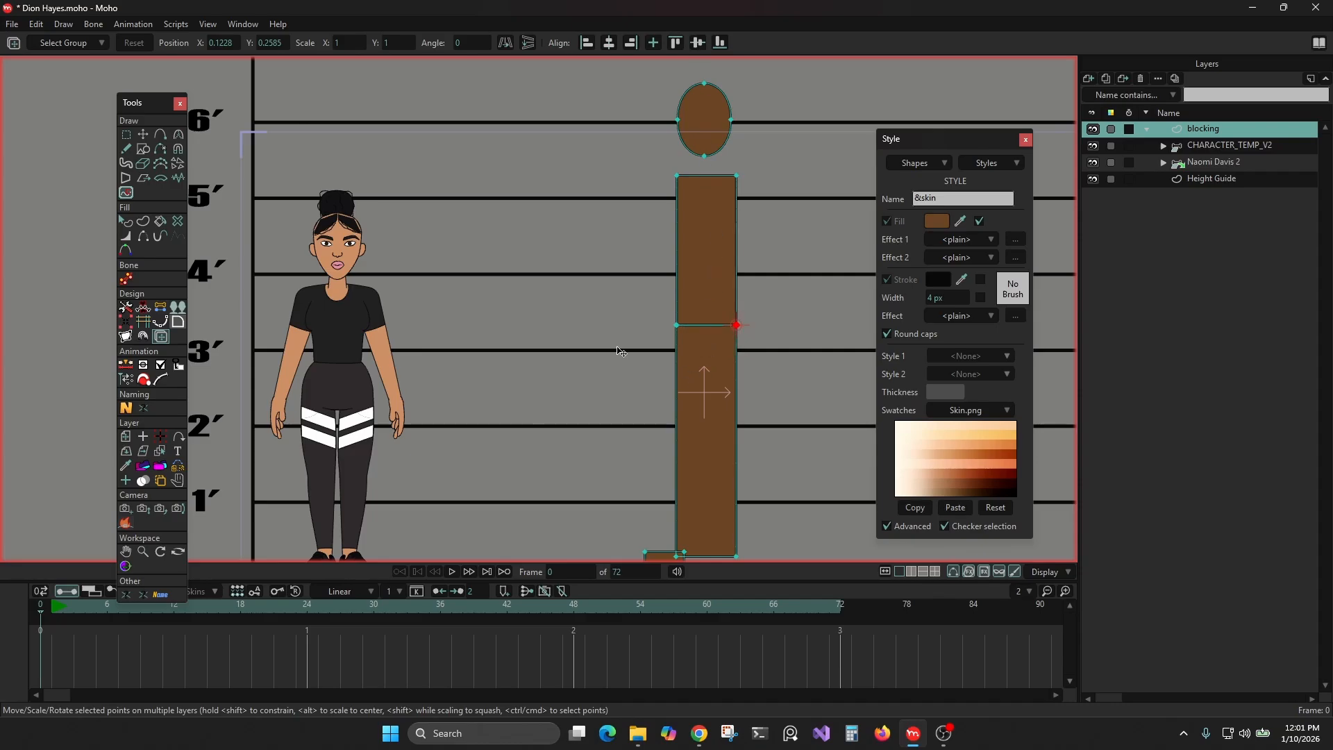
# Add points with sharp corners on both sides of the torso and pull an upper pair outward to widen the chest.
pyautogui.scroll(3, 664, 338)
pyautogui.scroll(-5, 665, 338)
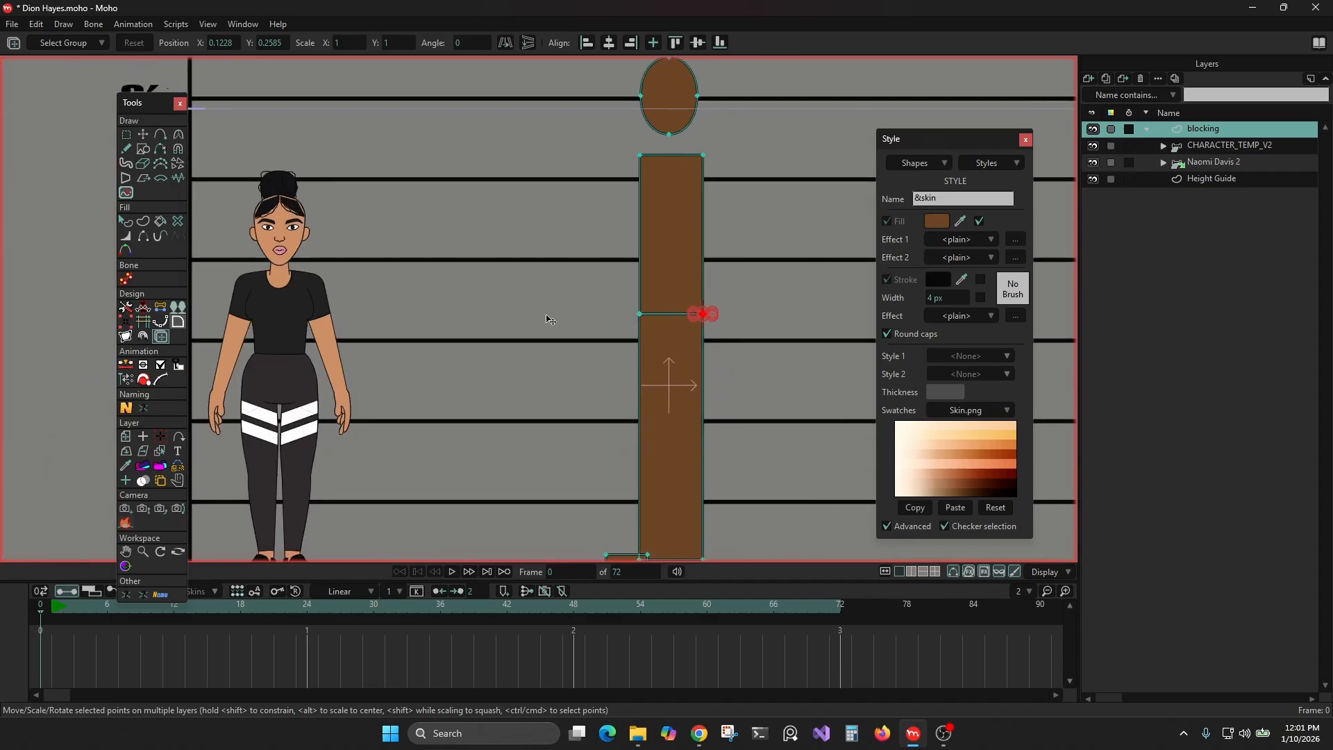
pyautogui.press('a')
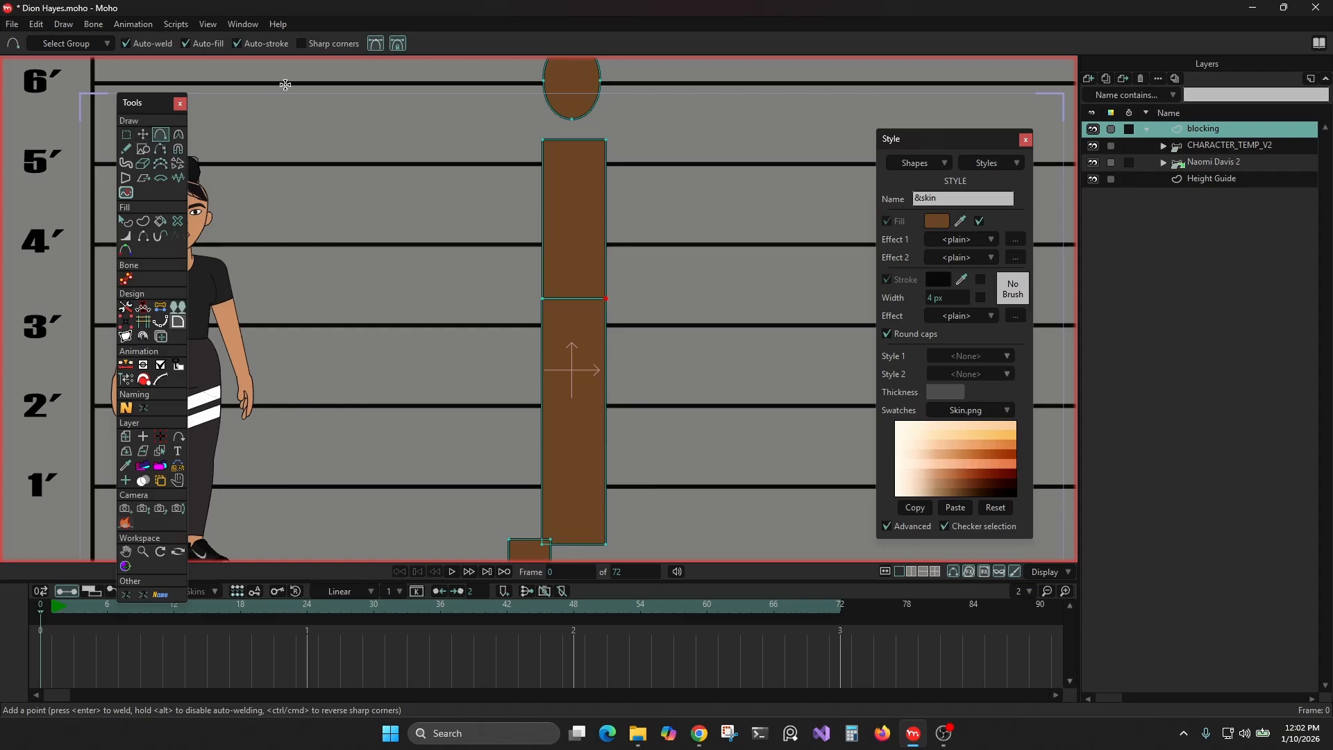
pyautogui.click(302, 43)
pyautogui.scroll(4, 434, 134)
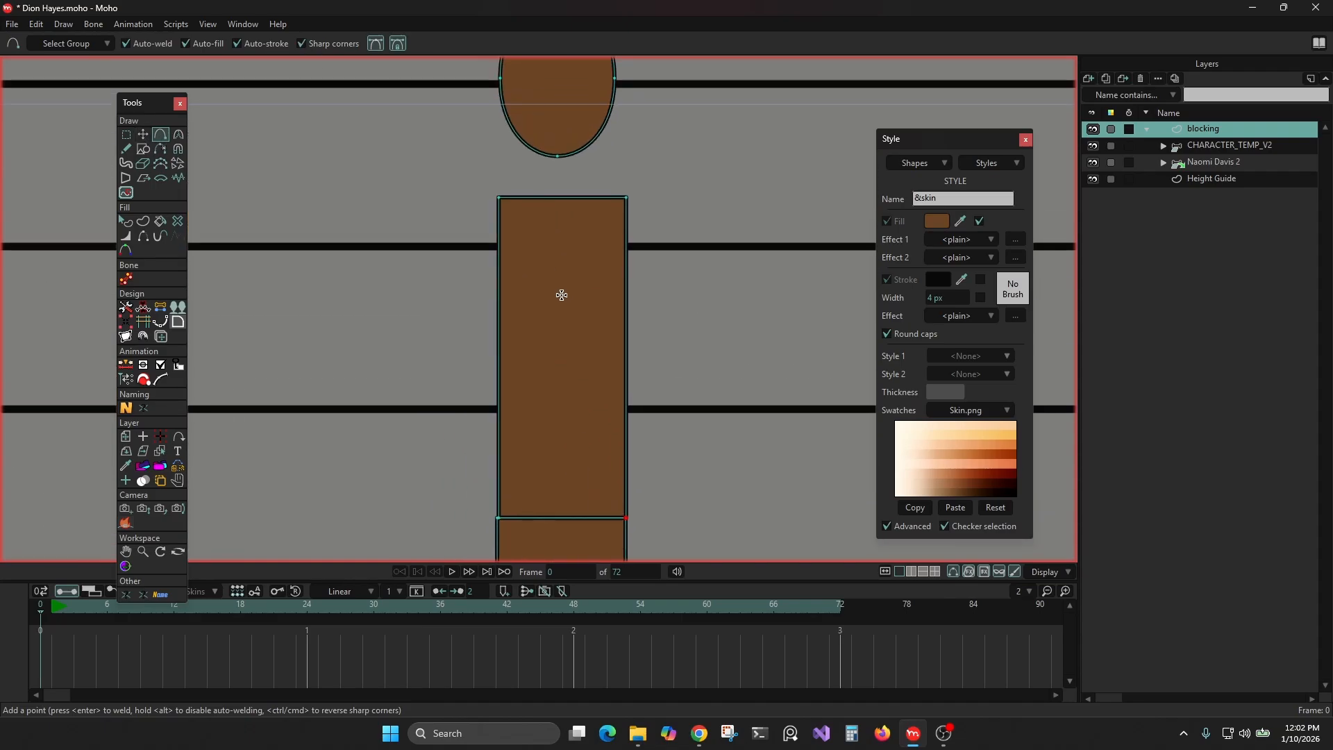
pyautogui.click(499, 325)
pyautogui.moveTo(625, 323); pyautogui.dragTo(639, 307)
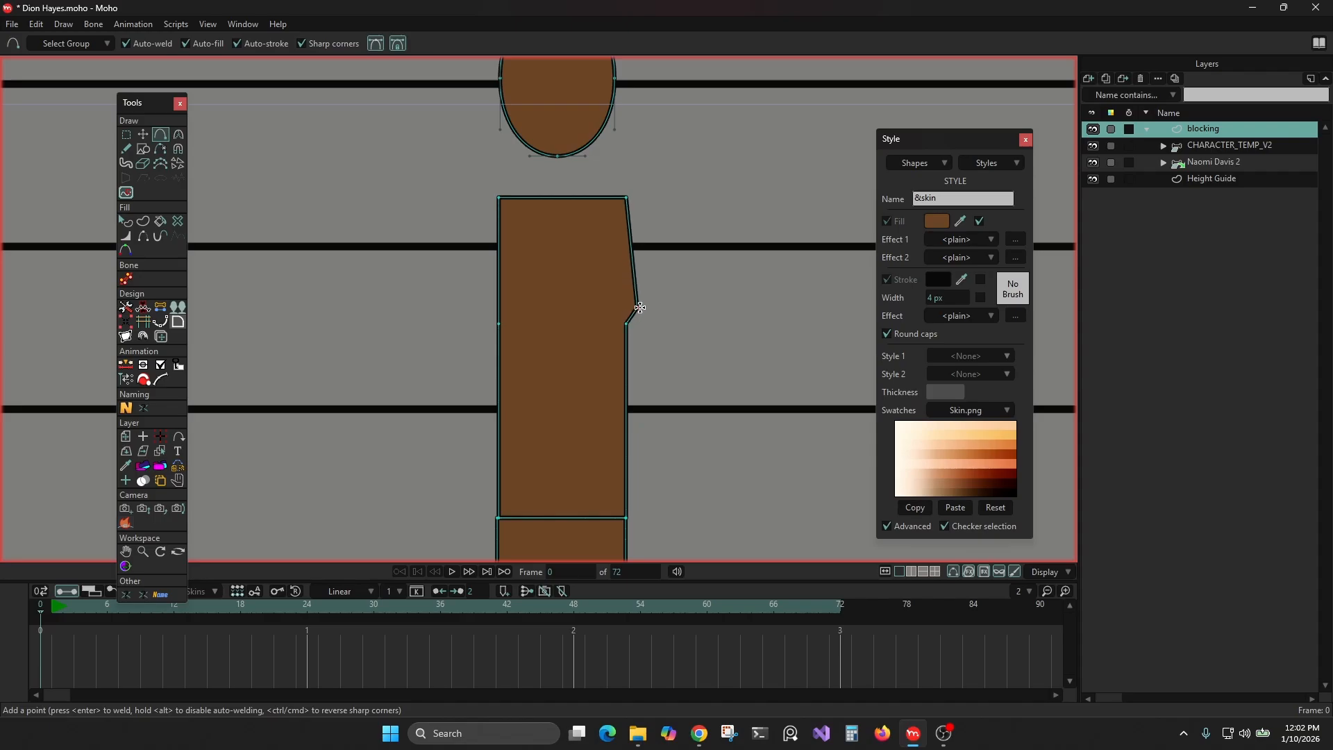
pyautogui.moveTo(498, 305); pyautogui.dragTo(517, 325)
pyautogui.hotkey('ctrl', 'z')
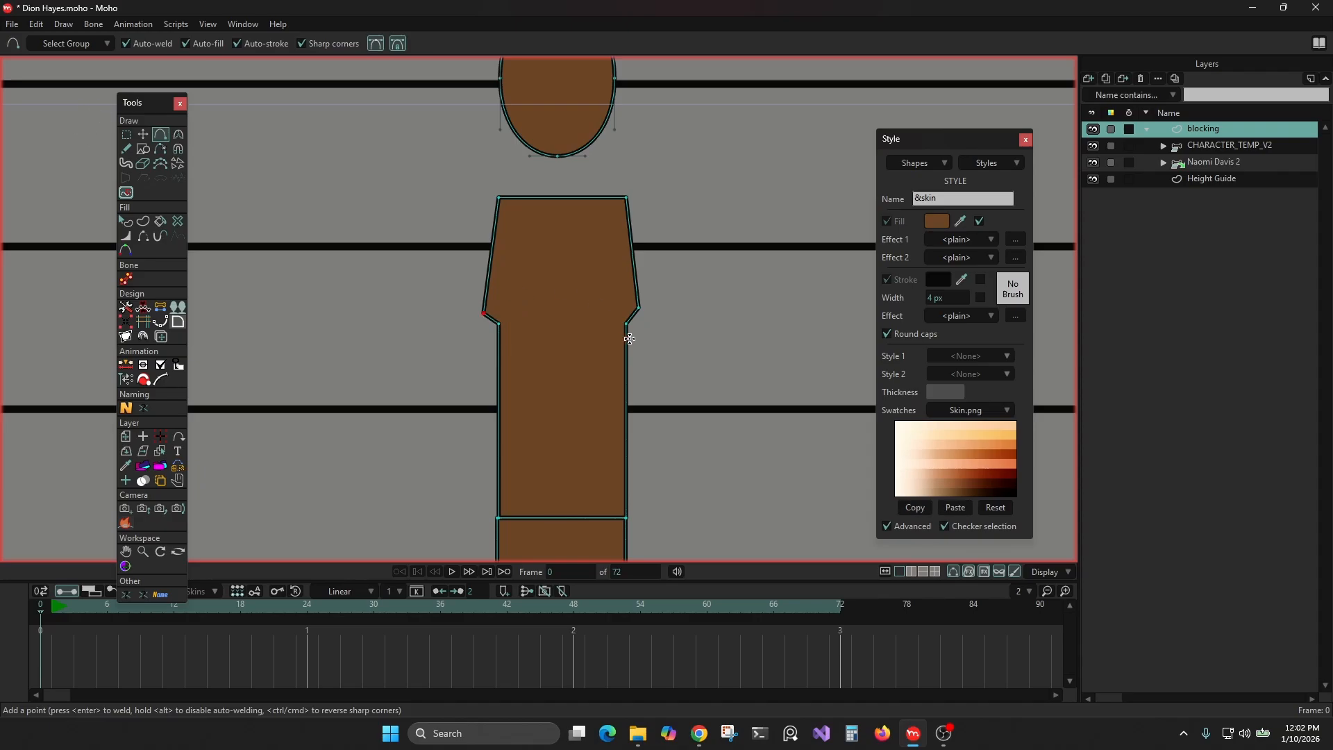
# Move the two torso points just below the widened chest inward to narrow the body beneath the arms.
pyautogui.press('t')
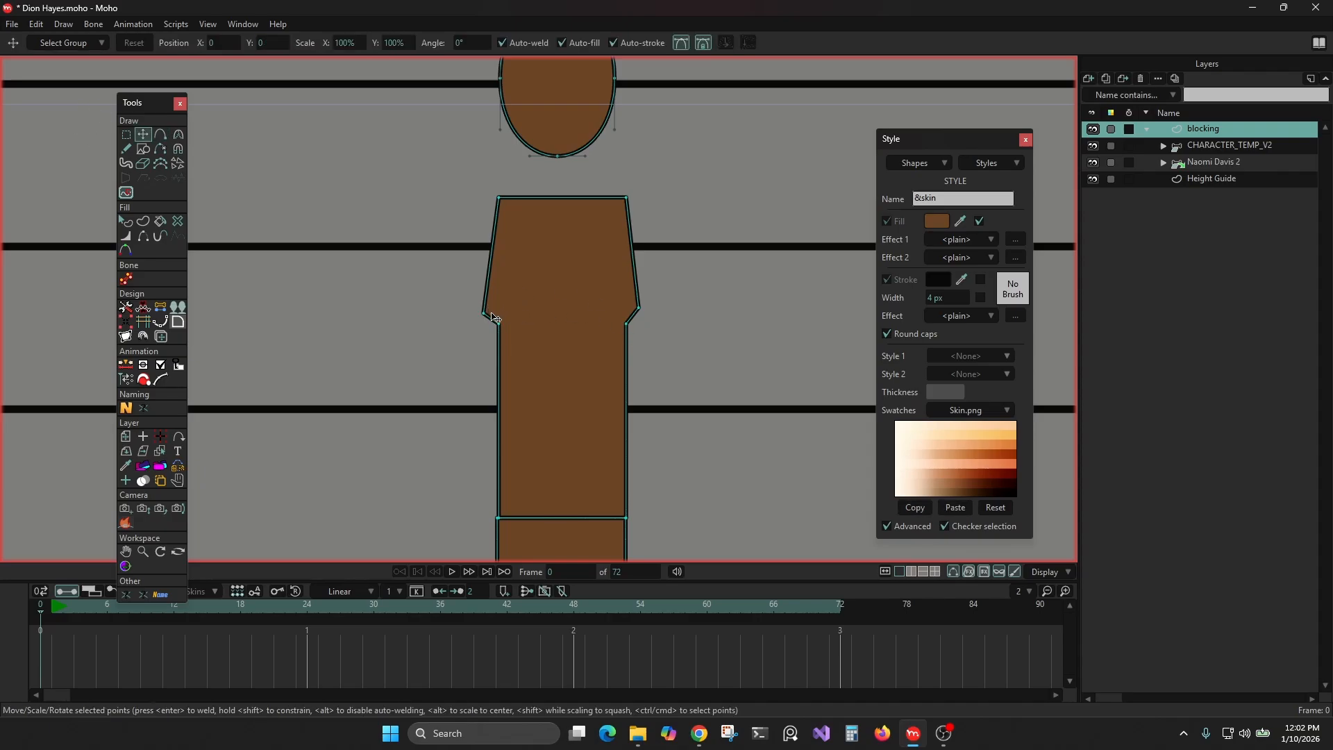
pyautogui.moveTo(491, 313); pyautogui.dragTo(622, 332)
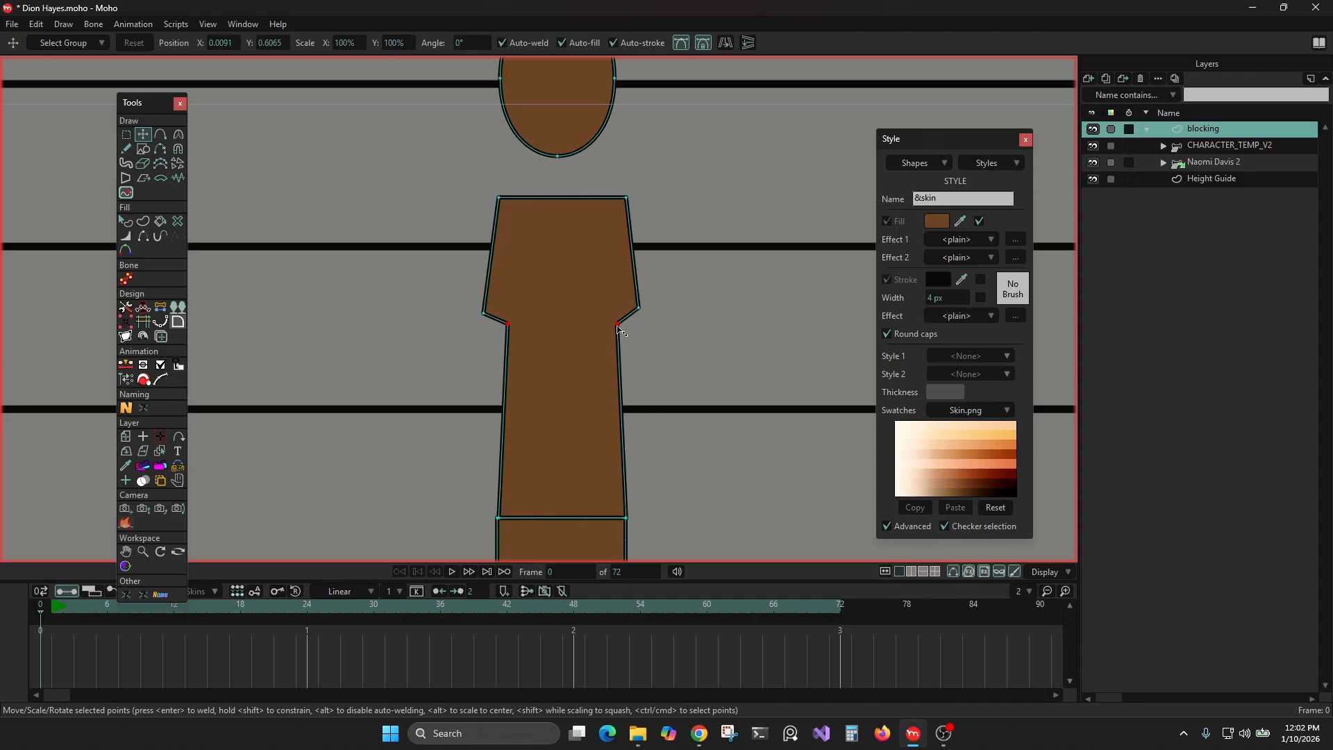
pyautogui.moveTo(723, 441); pyautogui.dragTo(727, 318)
pyautogui.scroll(-1, 531, 318)
pyautogui.moveTo(459, 269); pyautogui.dragTo(462, 330)
pyautogui.press('Return')
pyautogui.scroll(3, 500, 448)
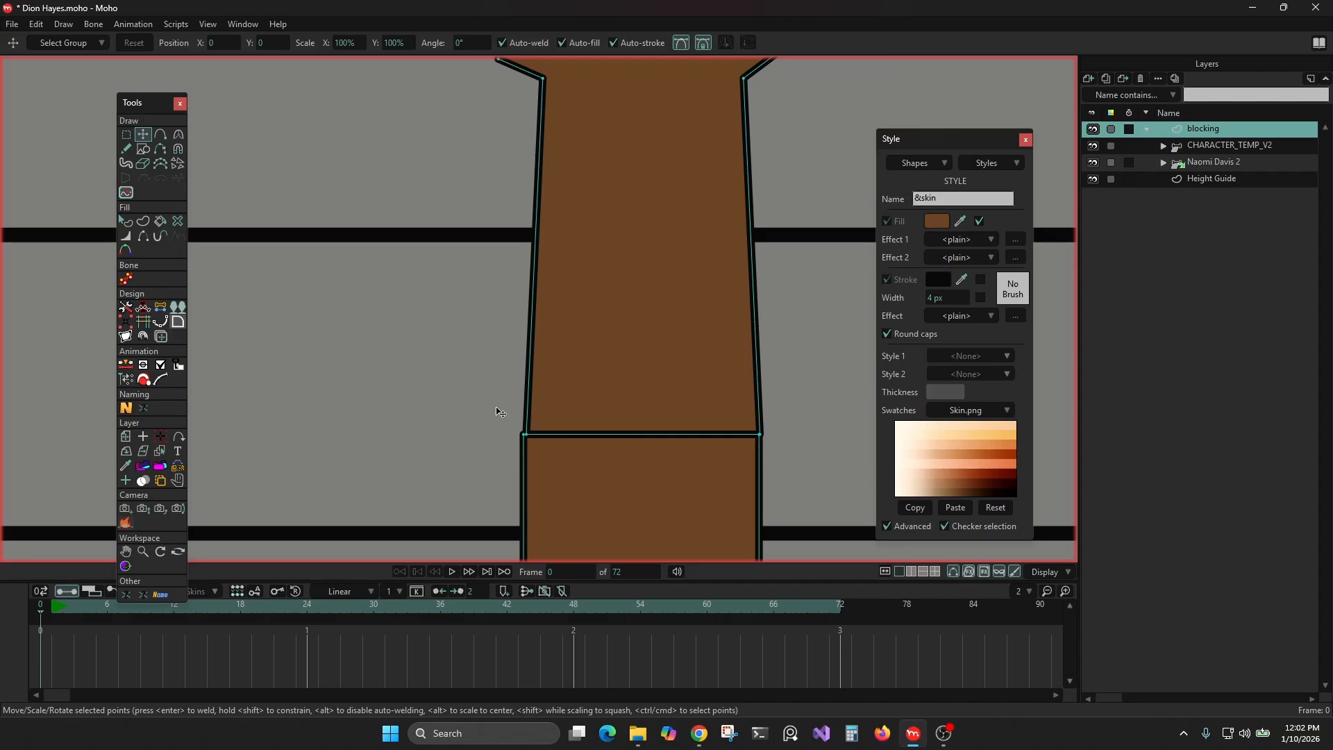
# Select the shared points where torso and leg blocks meet and raise the waistline slightly.
pyautogui.scroll(-4, 487, 401)
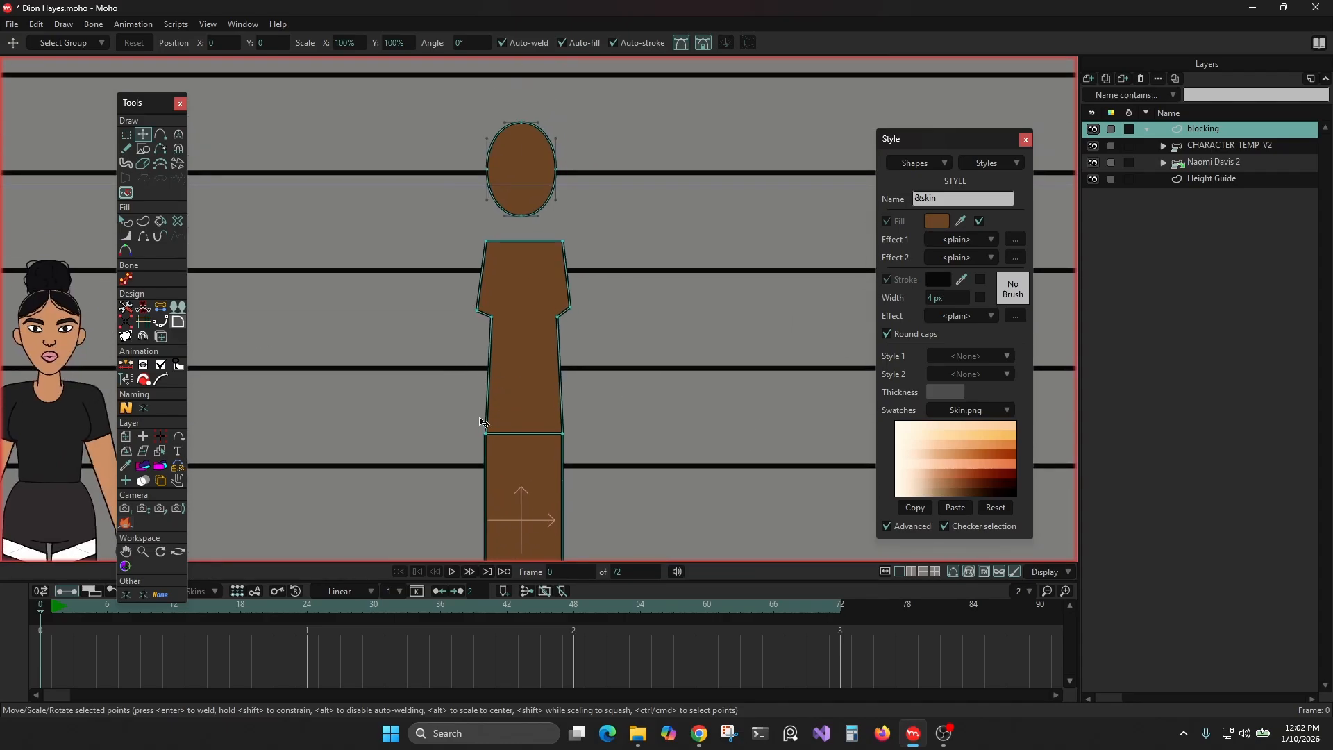
pyautogui.scroll(-1, 514, 438)
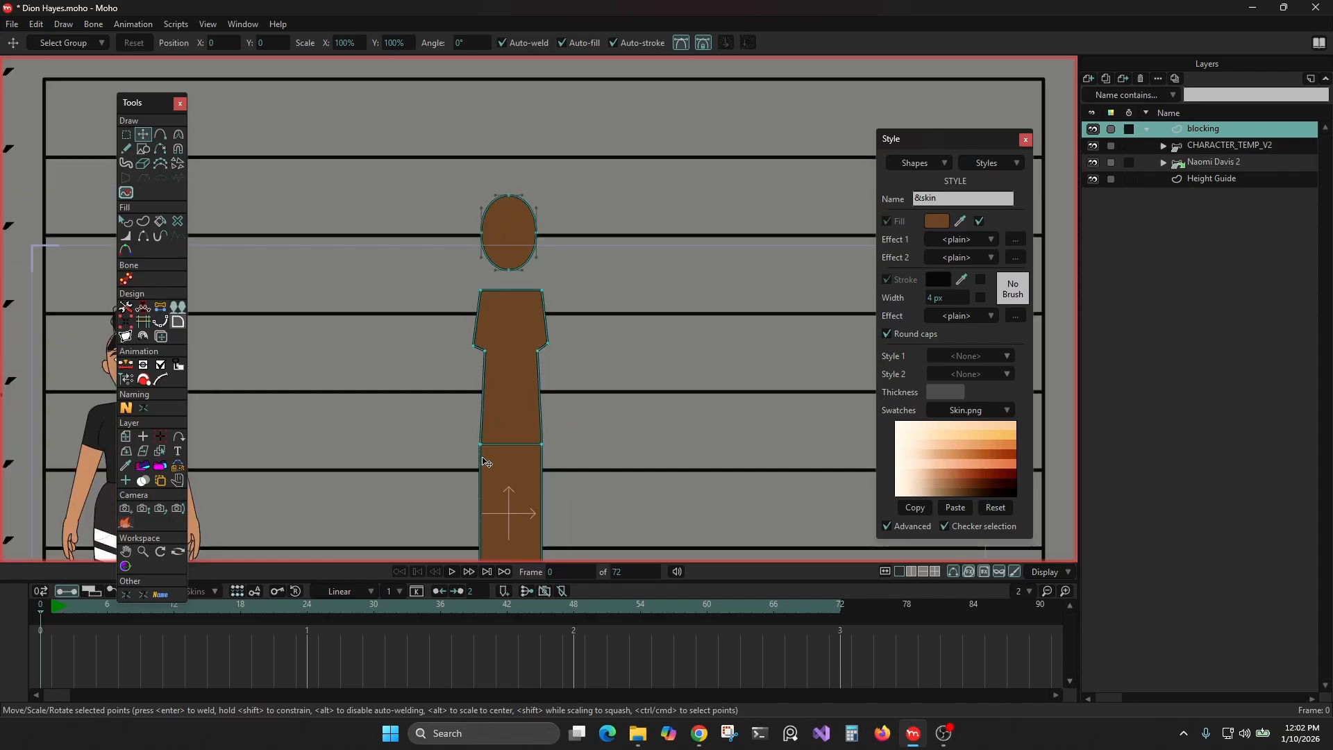
pyautogui.scroll(-1, 401, 403)
pyautogui.moveTo(464, 416); pyautogui.dragTo(589, 393)
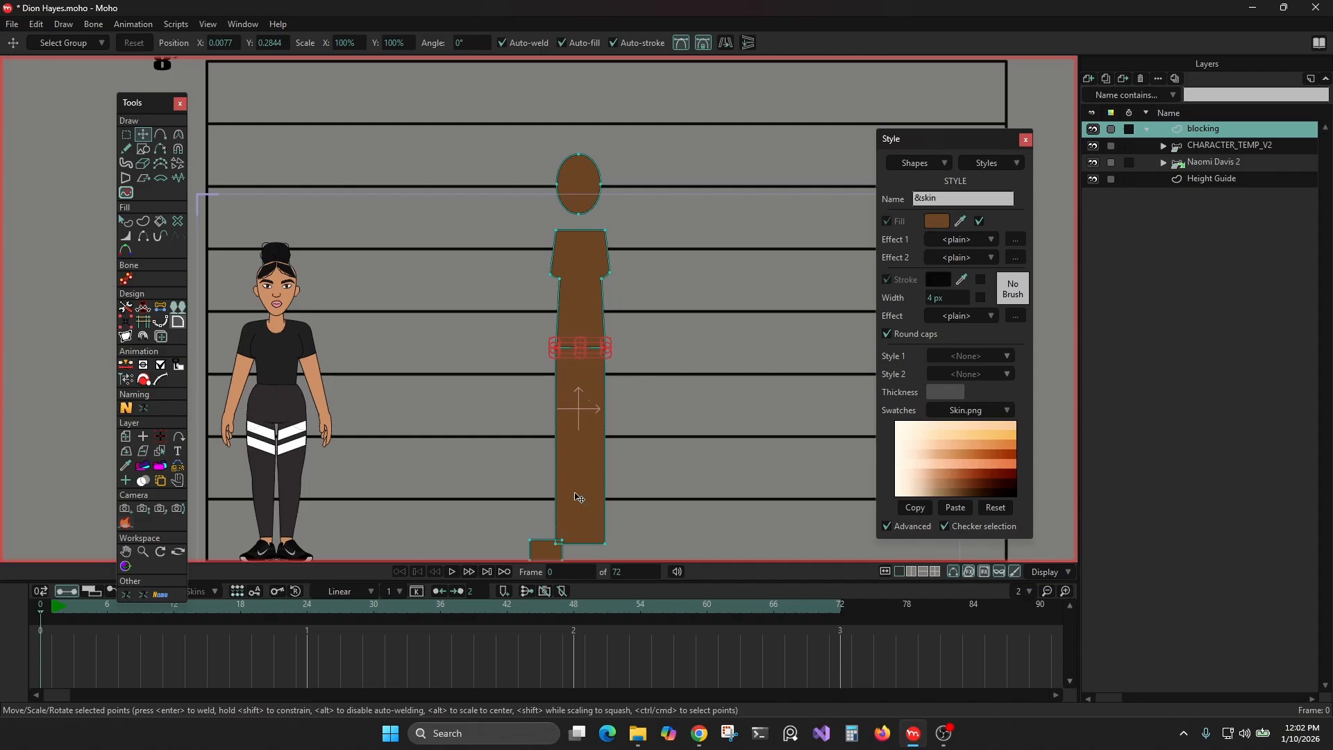
pyautogui.moveTo(504, 434); pyautogui.dragTo(464, 386)
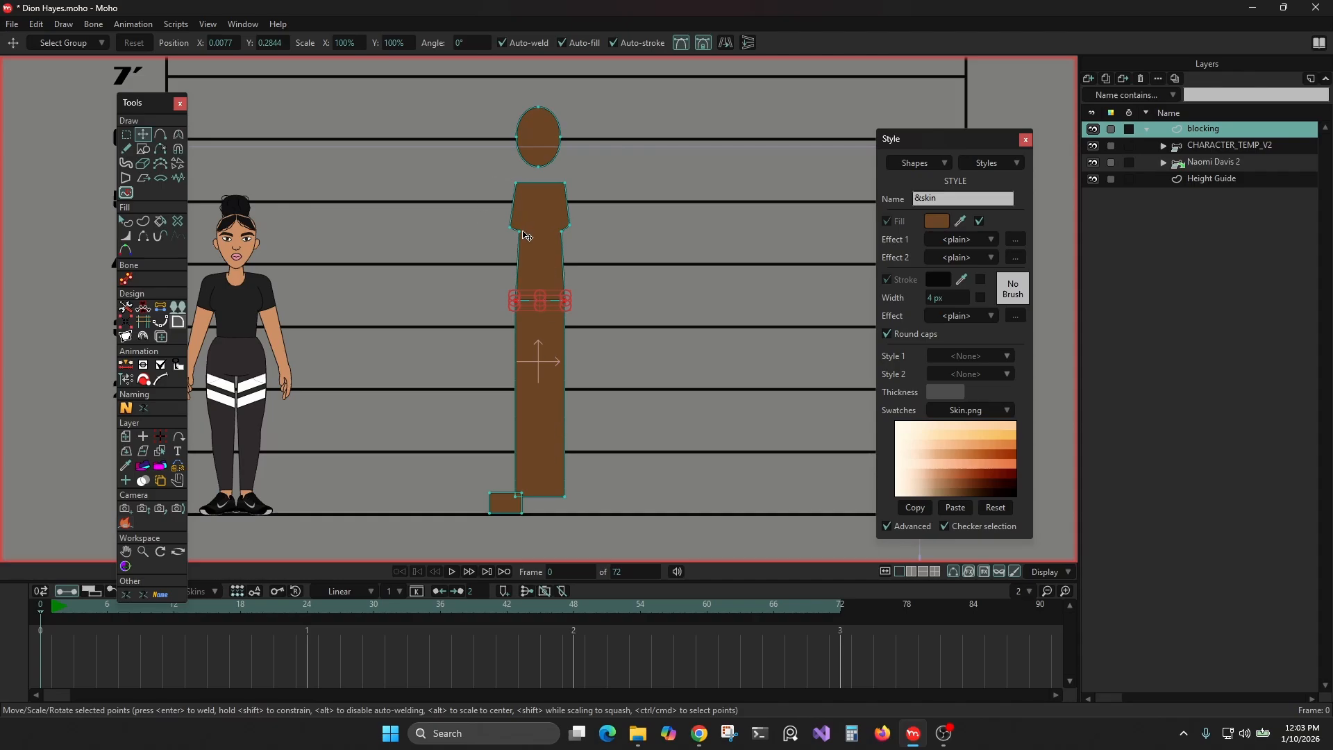
# Select the torso's top corner points and bring them closer together to narrow its upper edge.
pyautogui.scroll(3, 526, 236)
pyautogui.moveTo(488, 141); pyautogui.dragTo(601, 168)
pyautogui.scroll(2, 555, 146)
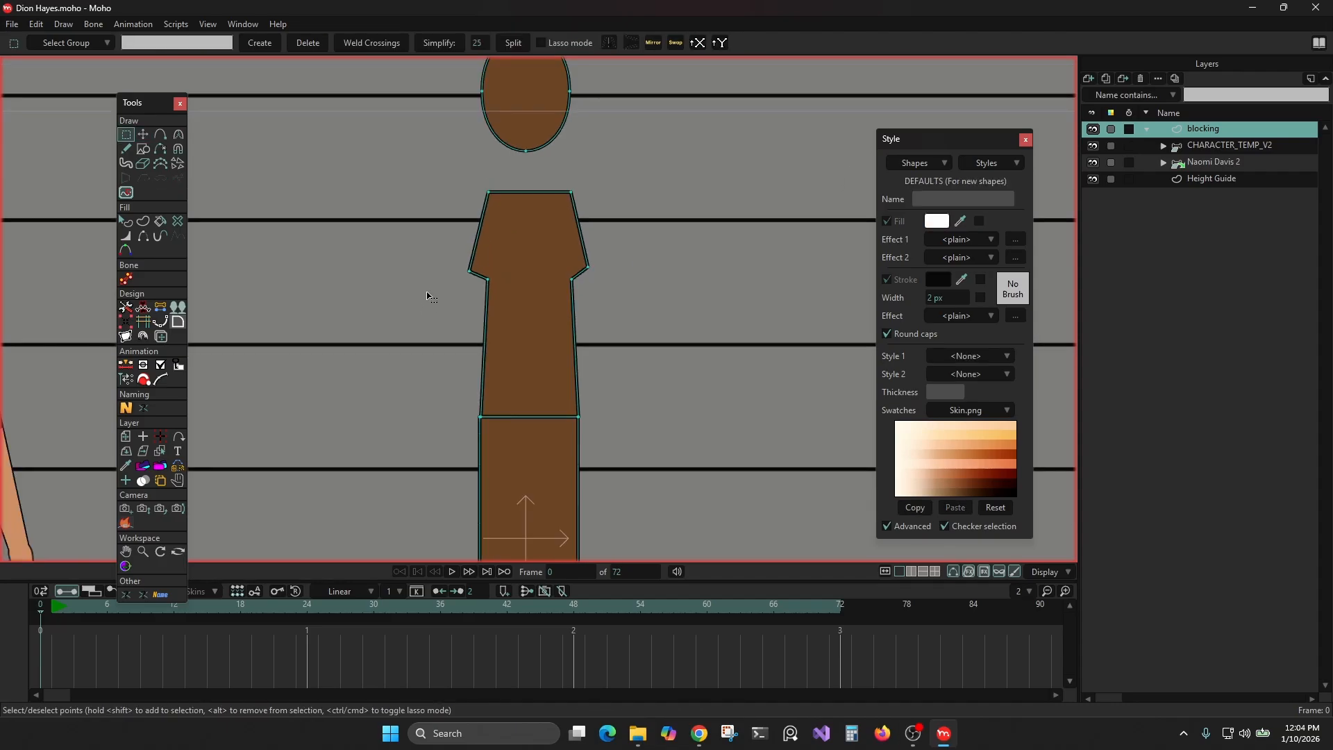
pyautogui.click(429, 290)
# Outline the left shoulder and tapering arm with sharp-cornered points, starting below the head and ending at the chest centre.
pyautogui.click(161, 133)
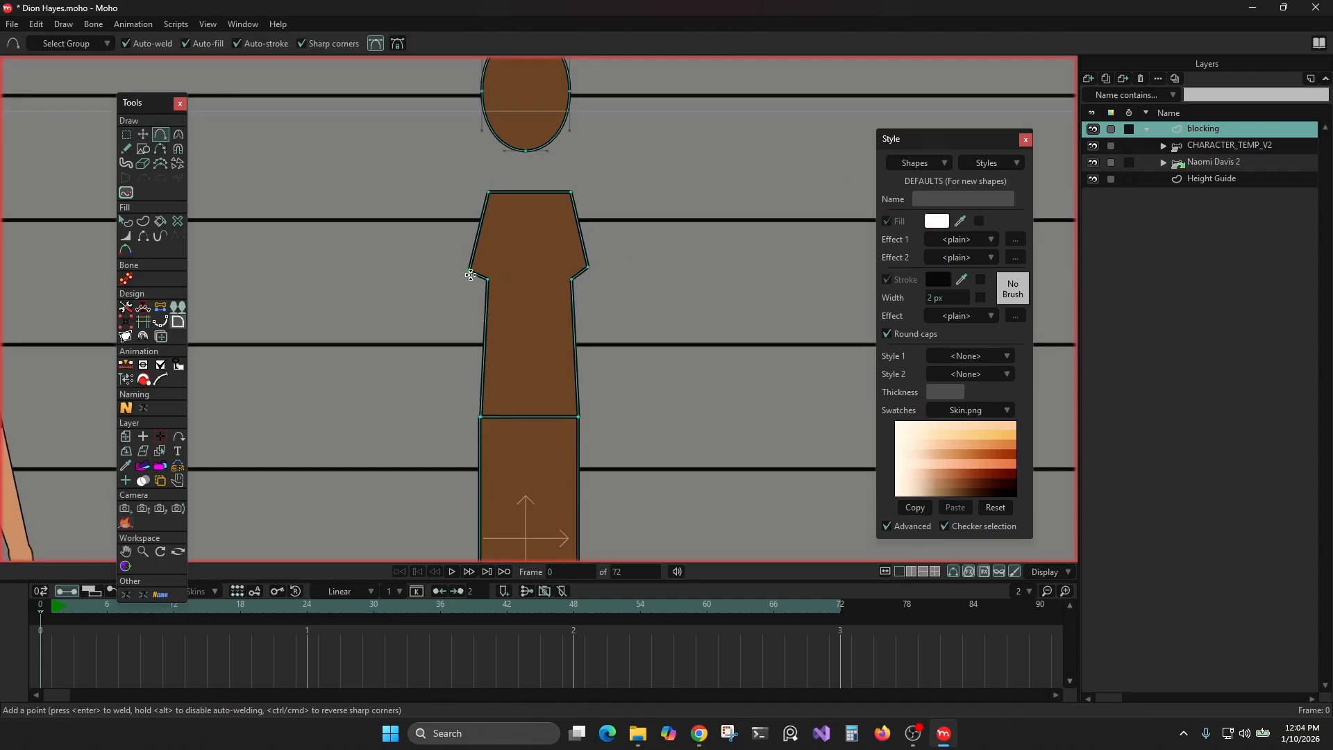
pyautogui.moveTo(526, 174)
pyautogui.mouseDown()
pyautogui.moveTo(437, 199)
pyautogui.moveTo(449, 191)
pyautogui.moveTo(407, 431)
pyautogui.moveTo(437, 448)
pyautogui.mouseUp()
pyautogui.moveTo(437, 448)
pyautogui.mouseDown()
pyautogui.moveTo(493, 238)
pyautogui.moveTo(491, 251)
pyautogui.moveTo(543, 245)
pyautogui.moveTo(531, 255)
pyautogui.moveTo(555, 262)
pyautogui.mouseUp()
# Align the arm outline's two open end points vertically at the chest centre and set their X position to 0.
pyautogui.press('t')
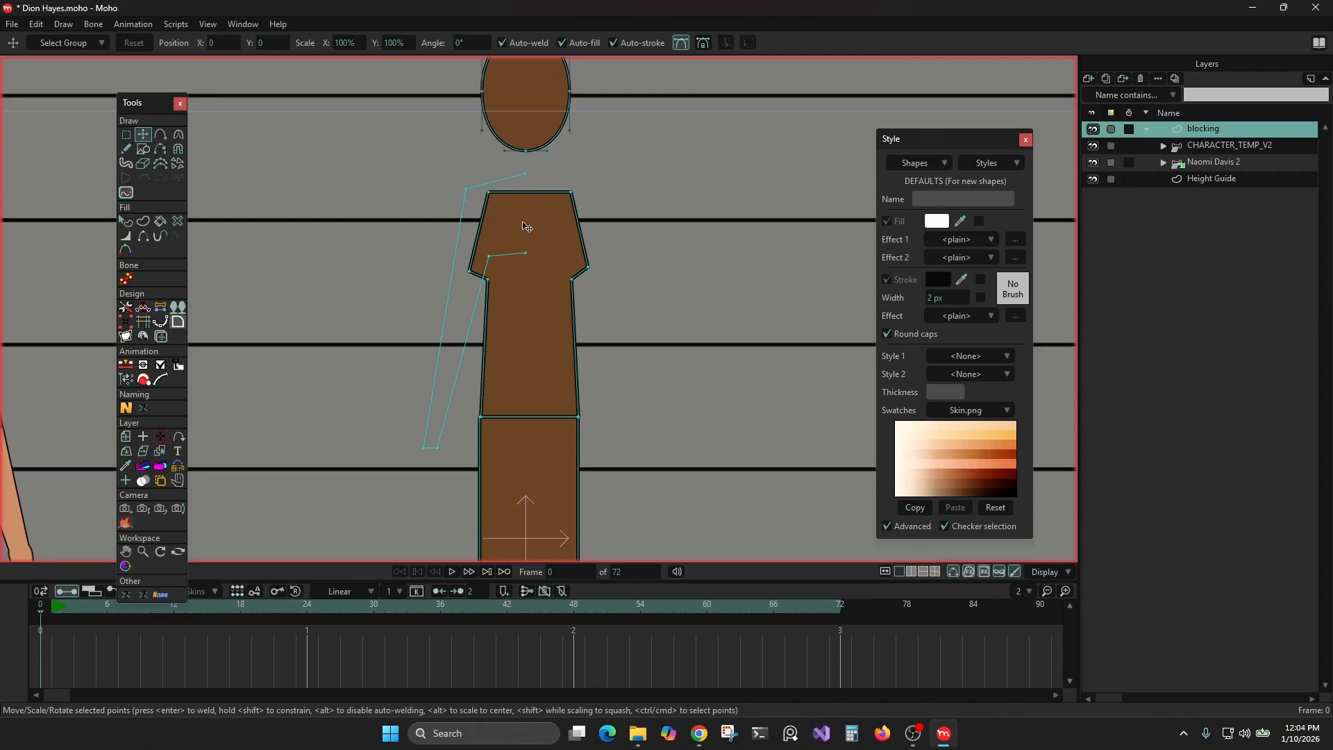
pyautogui.click(526, 173)
pyautogui.keyDown('shift'); pyautogui.click(528, 253); pyautogui.keyUp('shift')
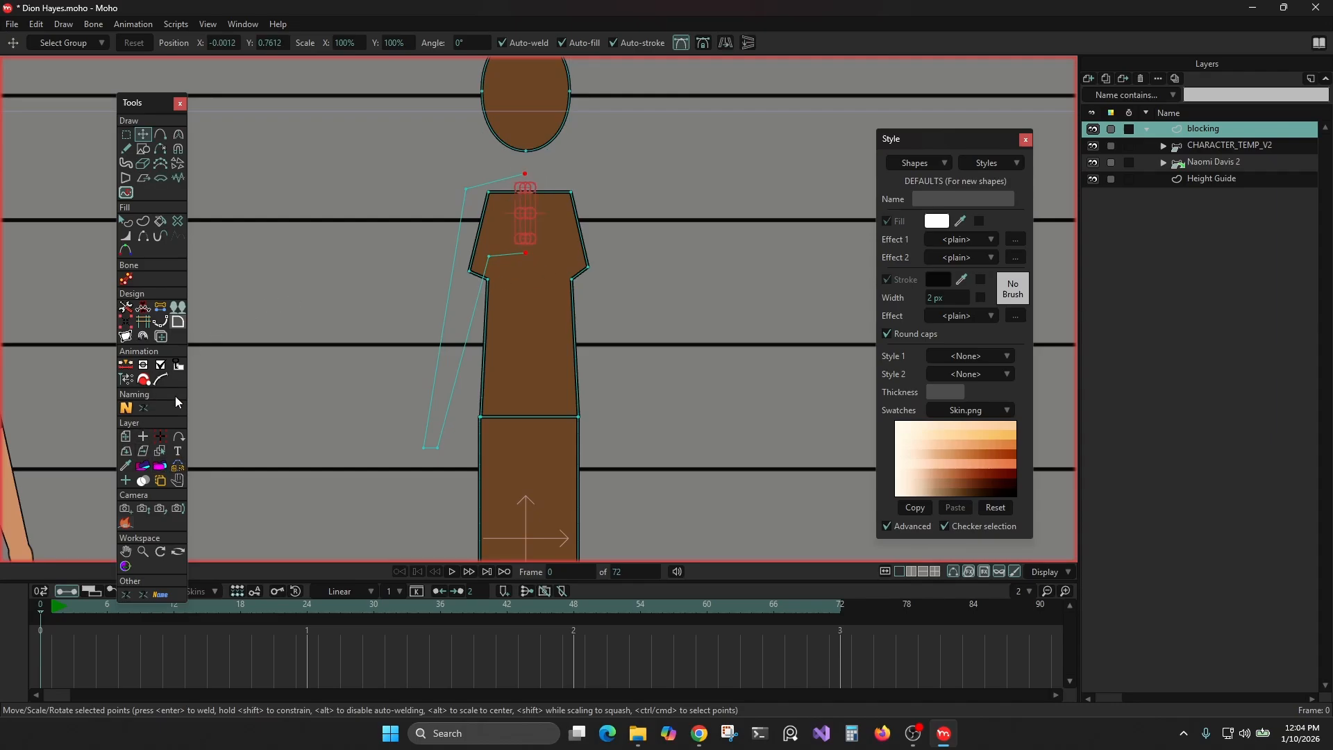
pyautogui.click(161, 337)
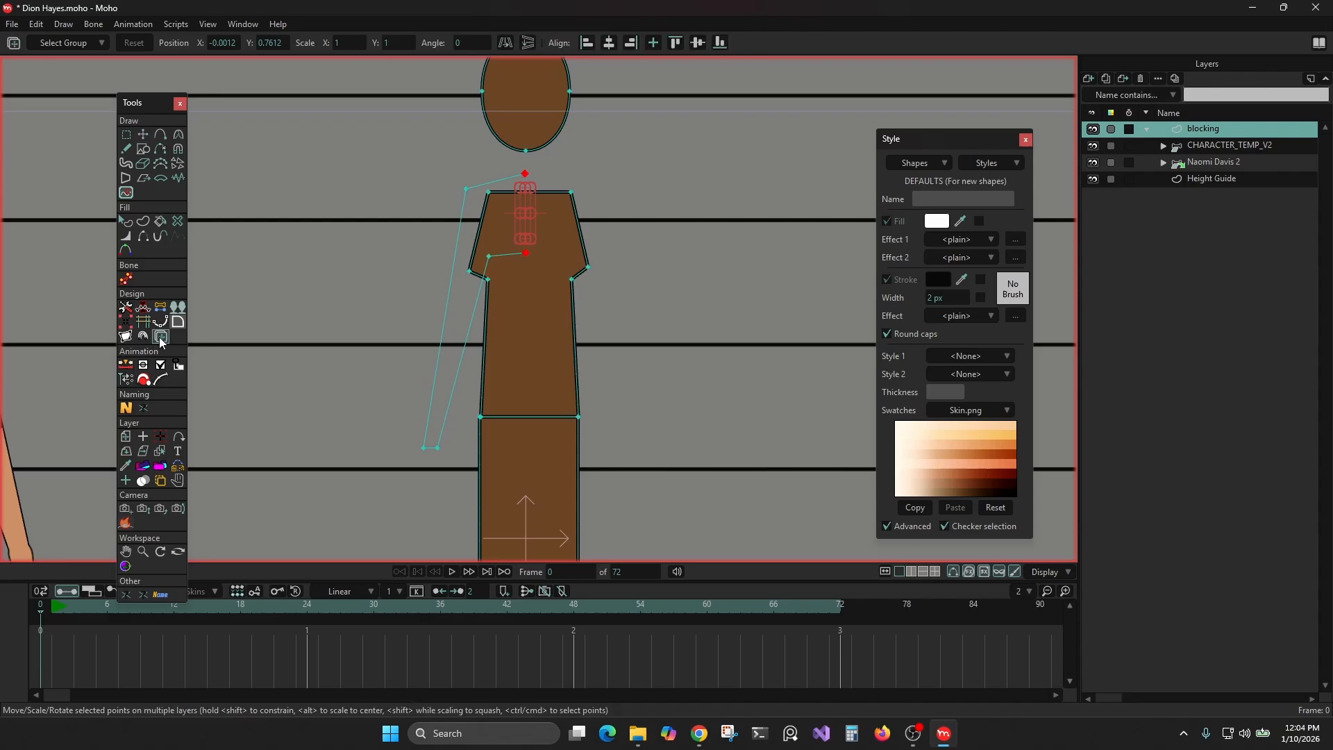
pyautogui.click(609, 43)
pyautogui.click(226, 44)
pyautogui.write('0')
pyautogui.press('Return')
pyautogui.click(355, 191)
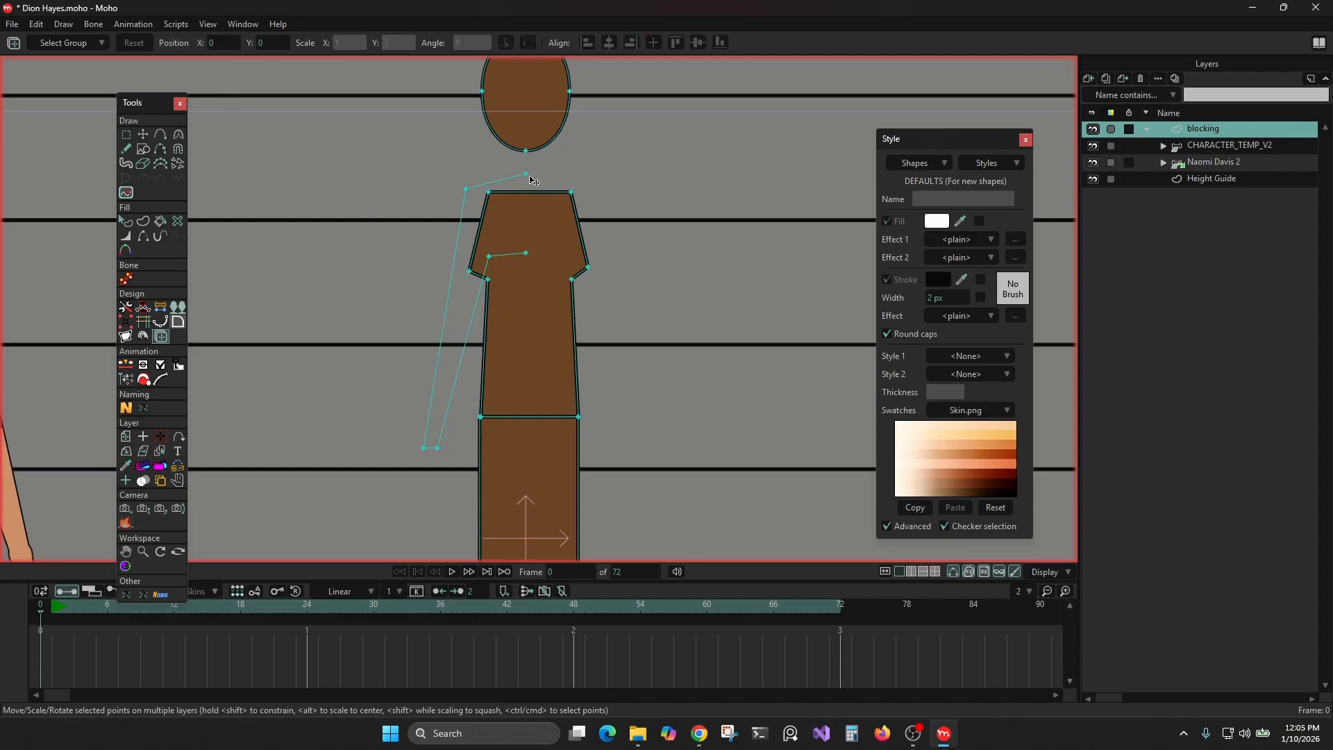
# Mirror a copy of the arm outline to the other side so both halves meet at the body's centre line.
pyautogui.click(727, 43)
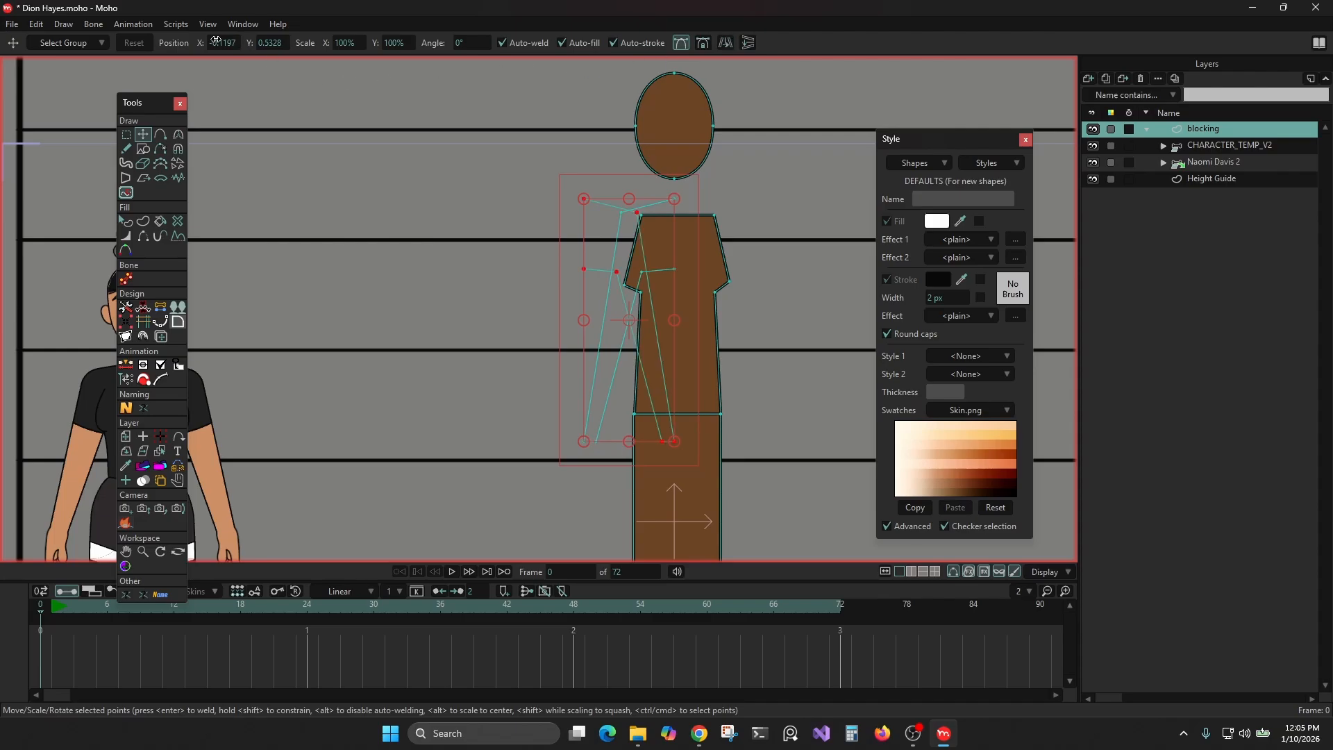
pyautogui.click(215, 42)
pyautogui.press('Return')
pyautogui.click(392, 276)
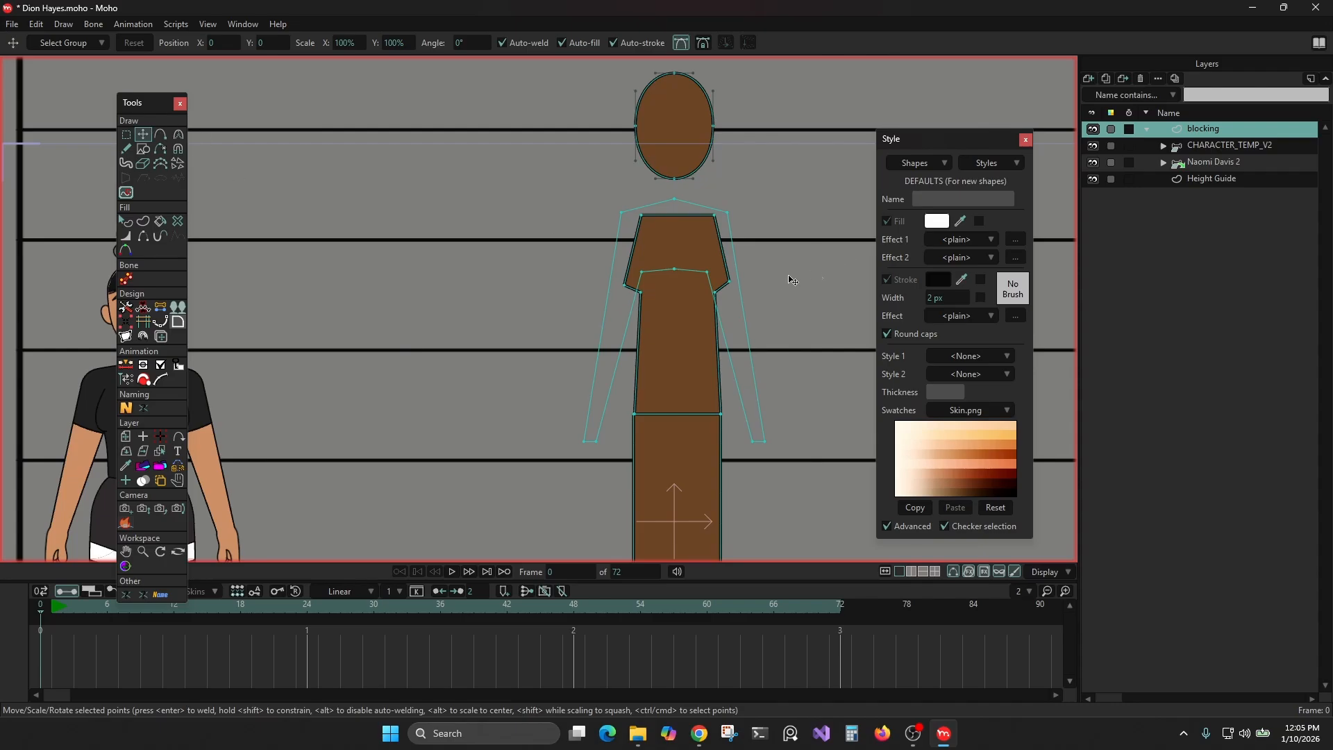
# Create a filled shape from the joined shoulder and arm outline and copy the torso's &line and &skin styles to it.
pyautogui.click(672, 269)
pyautogui.doubleClick(674, 202)
pyautogui.click(125, 221)
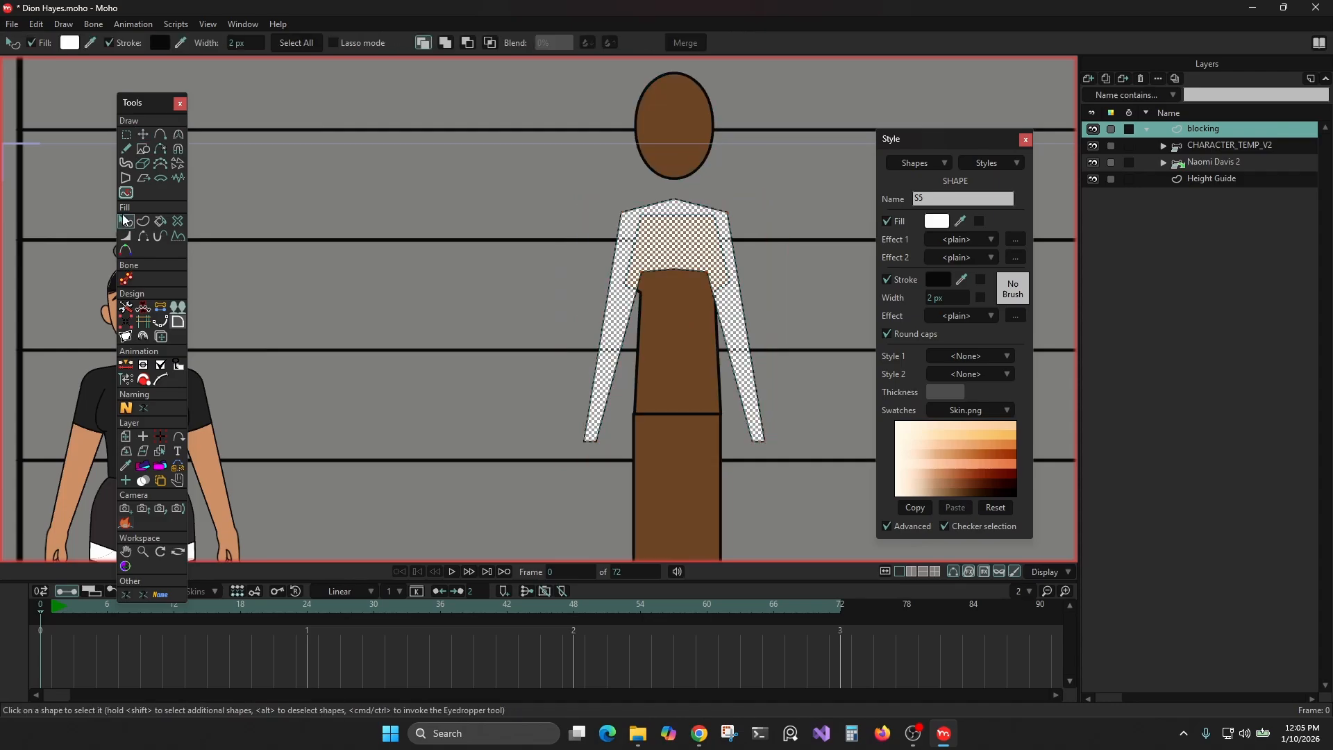
pyautogui.keyDown('ctrl'); pyautogui.click(681, 361); pyautogui.keyUp('ctrl')
pyautogui.click(505, 270)
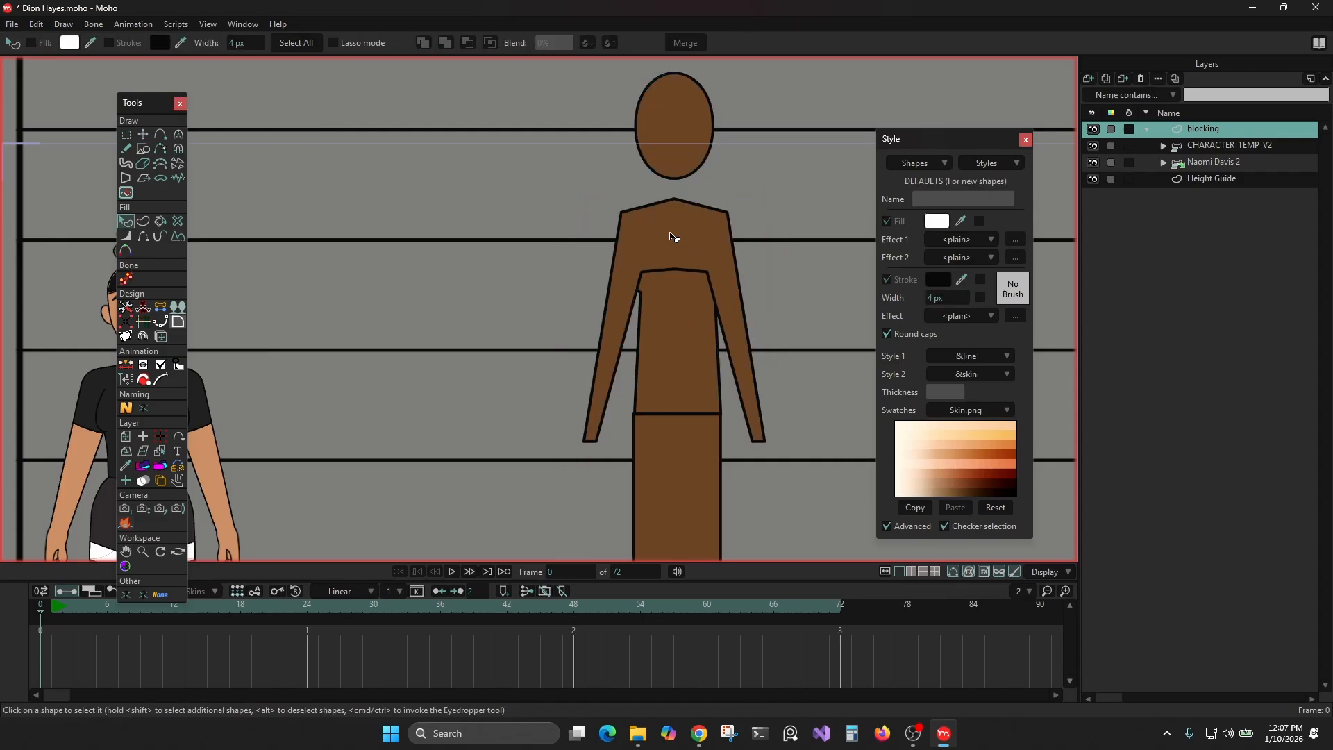
# Send the arm shape behind the torso and hide the torso's upper outline edge across the chest.
pyautogui.click(671, 236)
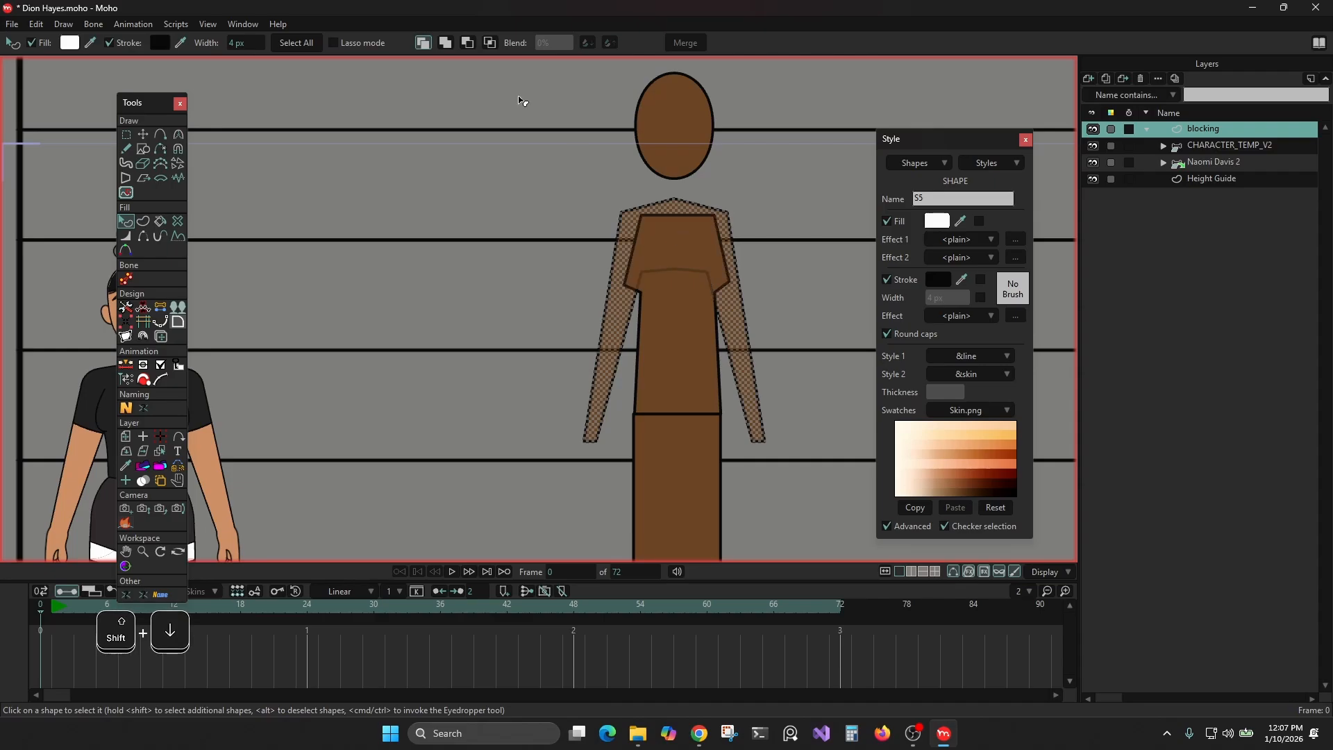
pyautogui.click(440, 232)
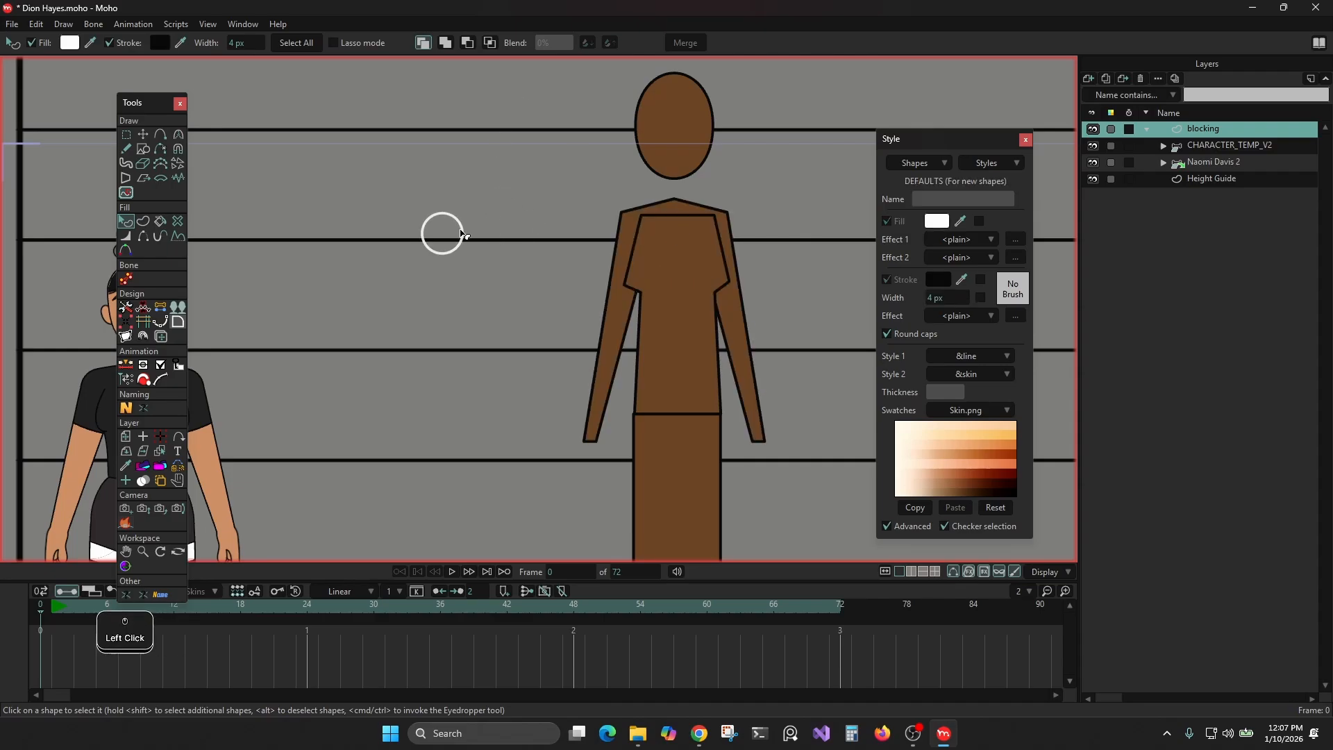
pyautogui.click(143, 236)
pyautogui.click(670, 217)
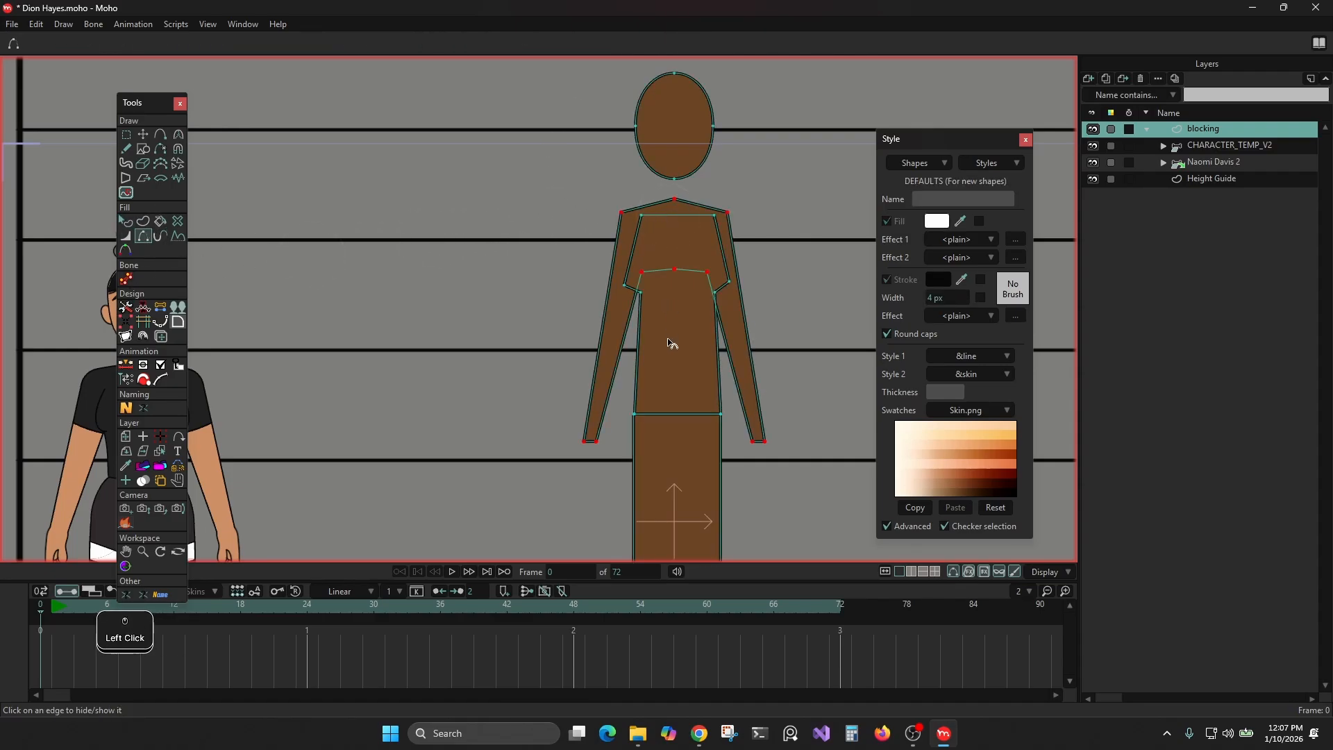
# Flatten the foot block and reshape its upper corners so the top slopes from the ankle down to the toe.
pyautogui.scroll(1, 672, 344)
pyautogui.scroll(1, 592, 380)
pyautogui.scroll(-3, 592, 380)
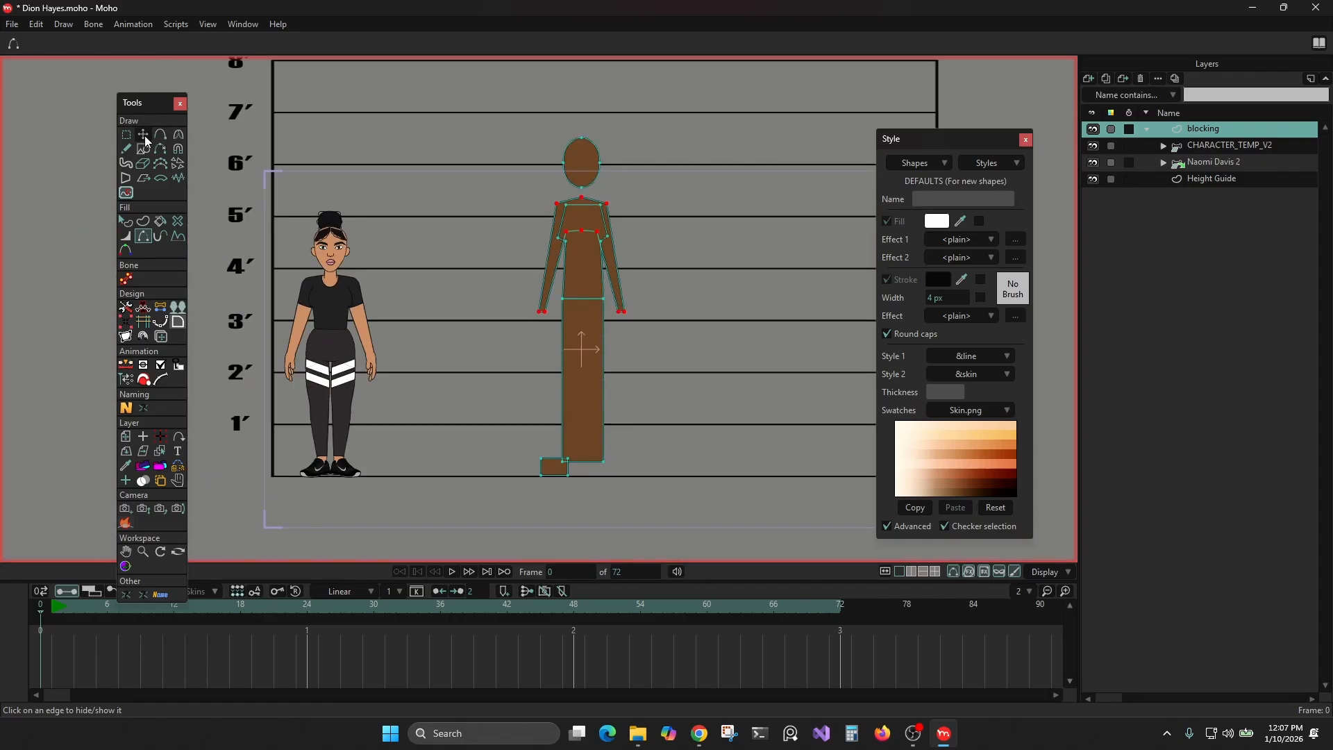
pyautogui.click(143, 135)
pyautogui.scroll(2, 537, 441)
pyautogui.moveTo(535, 418); pyautogui.dragTo(461, 411)
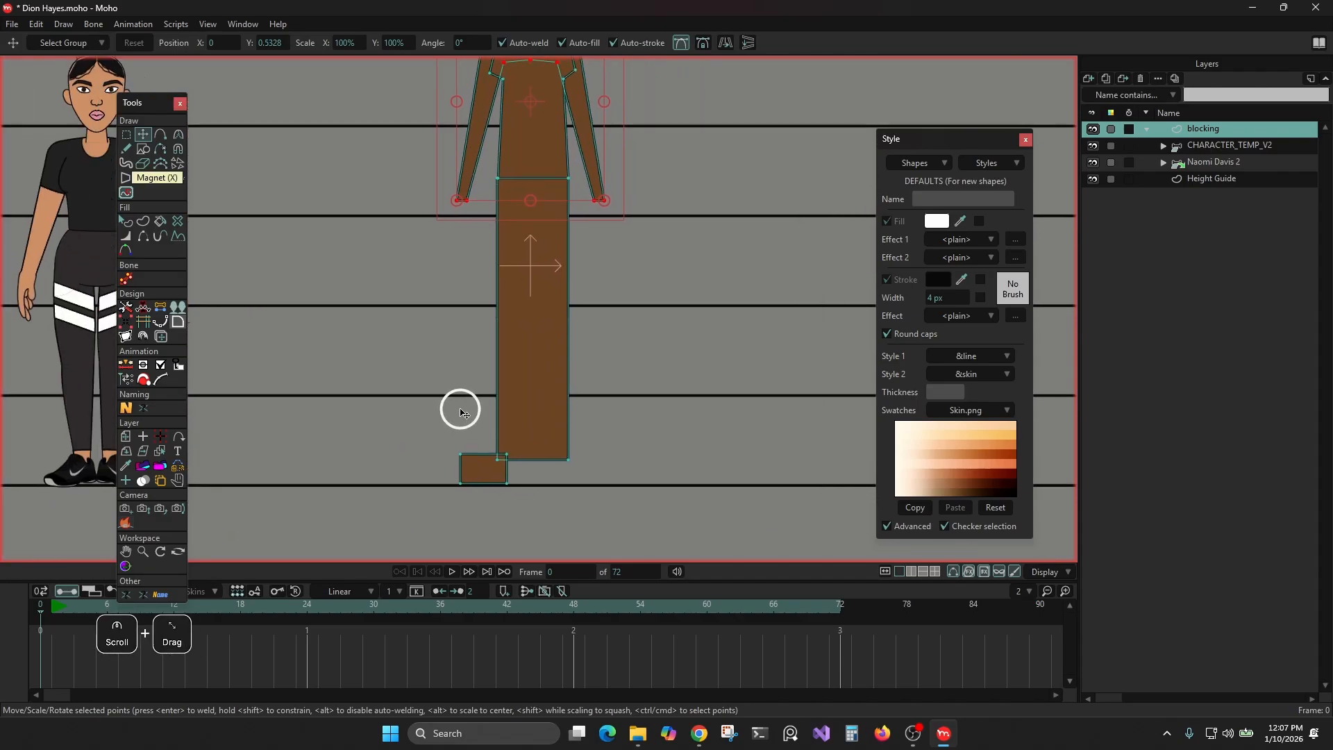
pyautogui.click(456, 409)
pyautogui.click(476, 469)
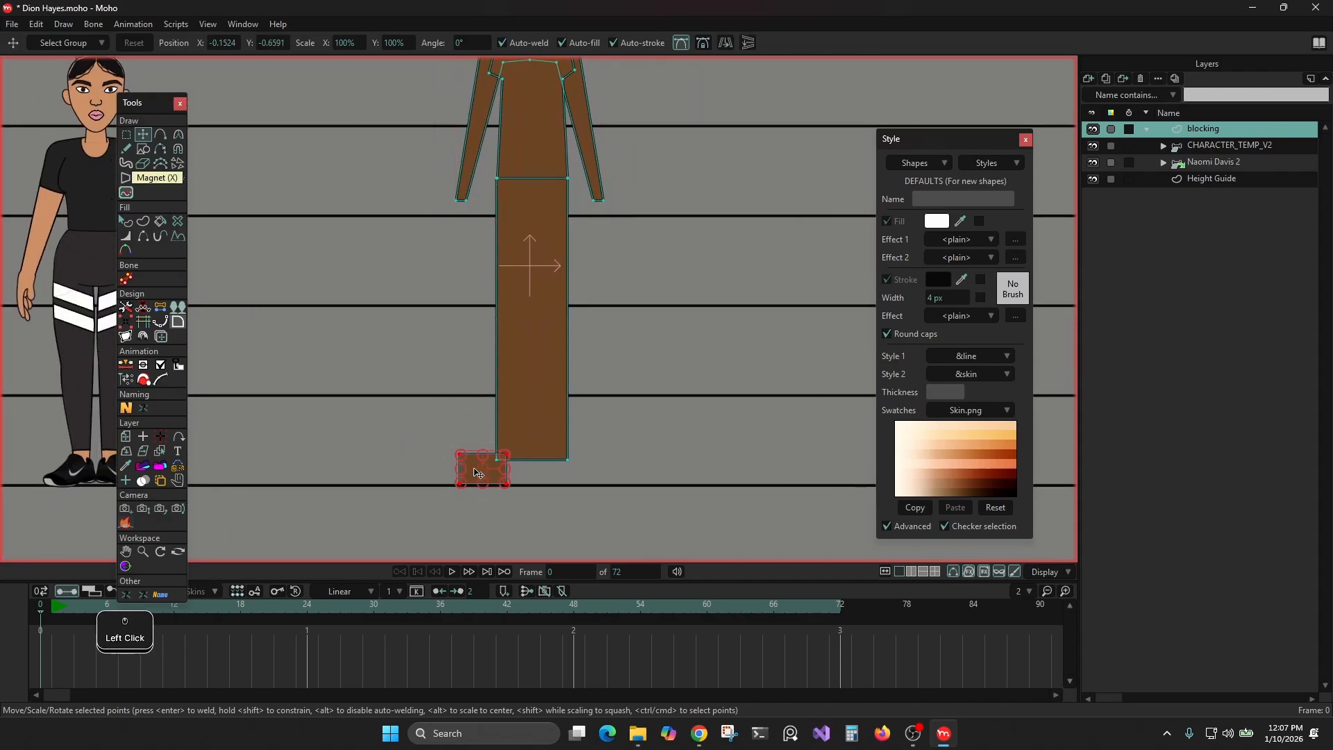
pyautogui.click(484, 464)
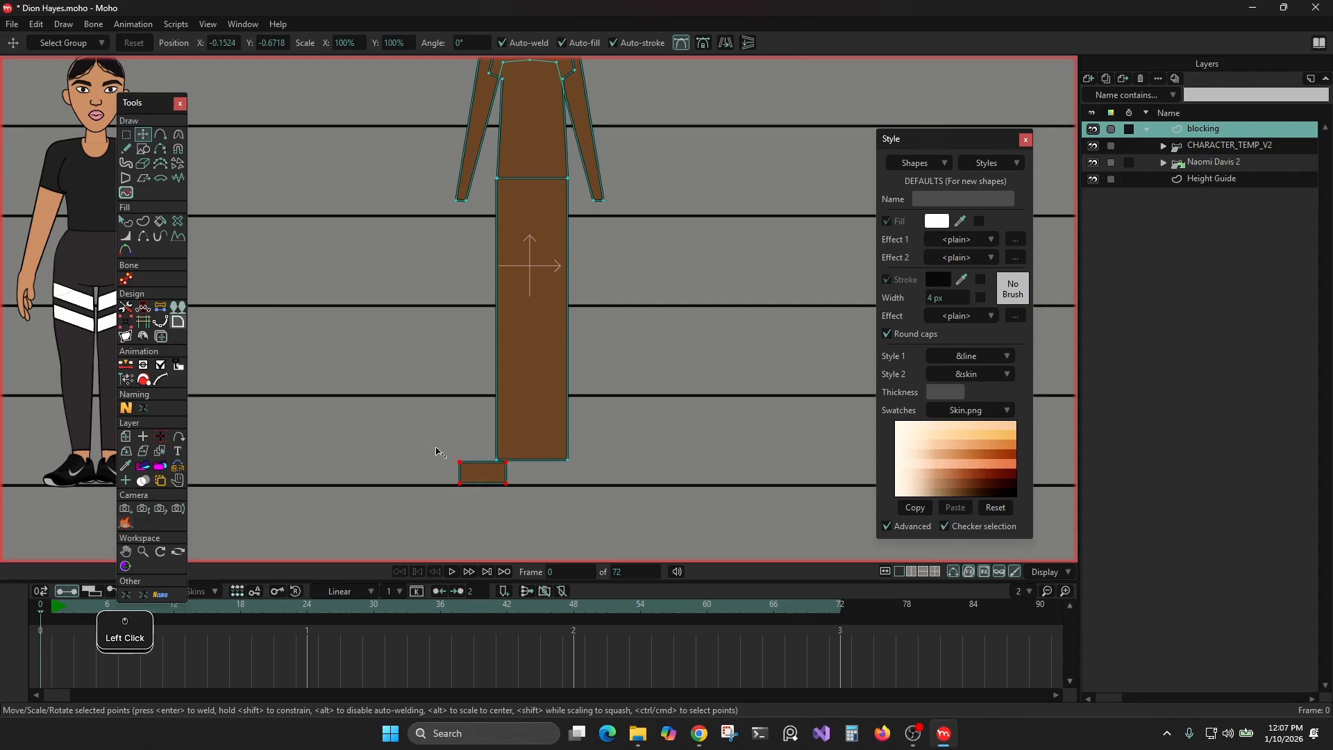
pyautogui.click(457, 454)
pyautogui.moveTo(460, 462); pyautogui.dragTo(497, 456)
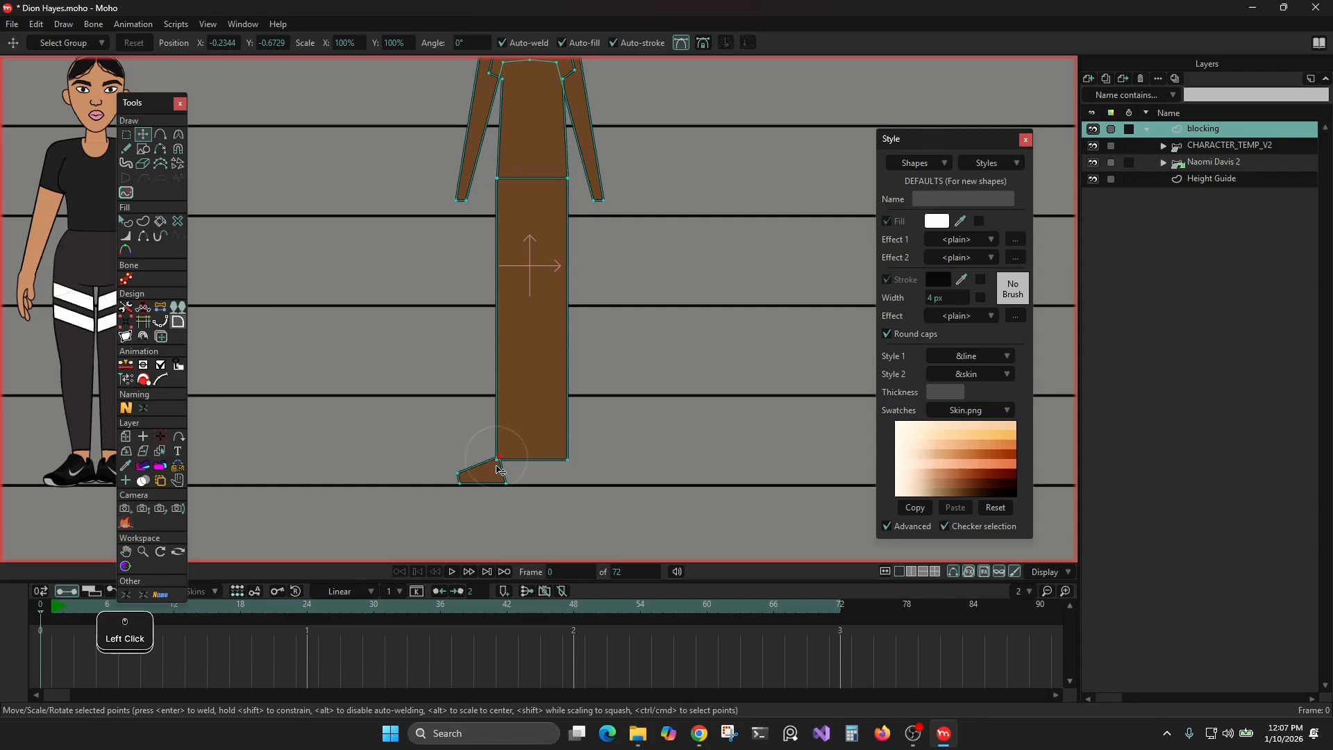
pyautogui.click(126, 135)
pyautogui.scroll(1, 438, 350)
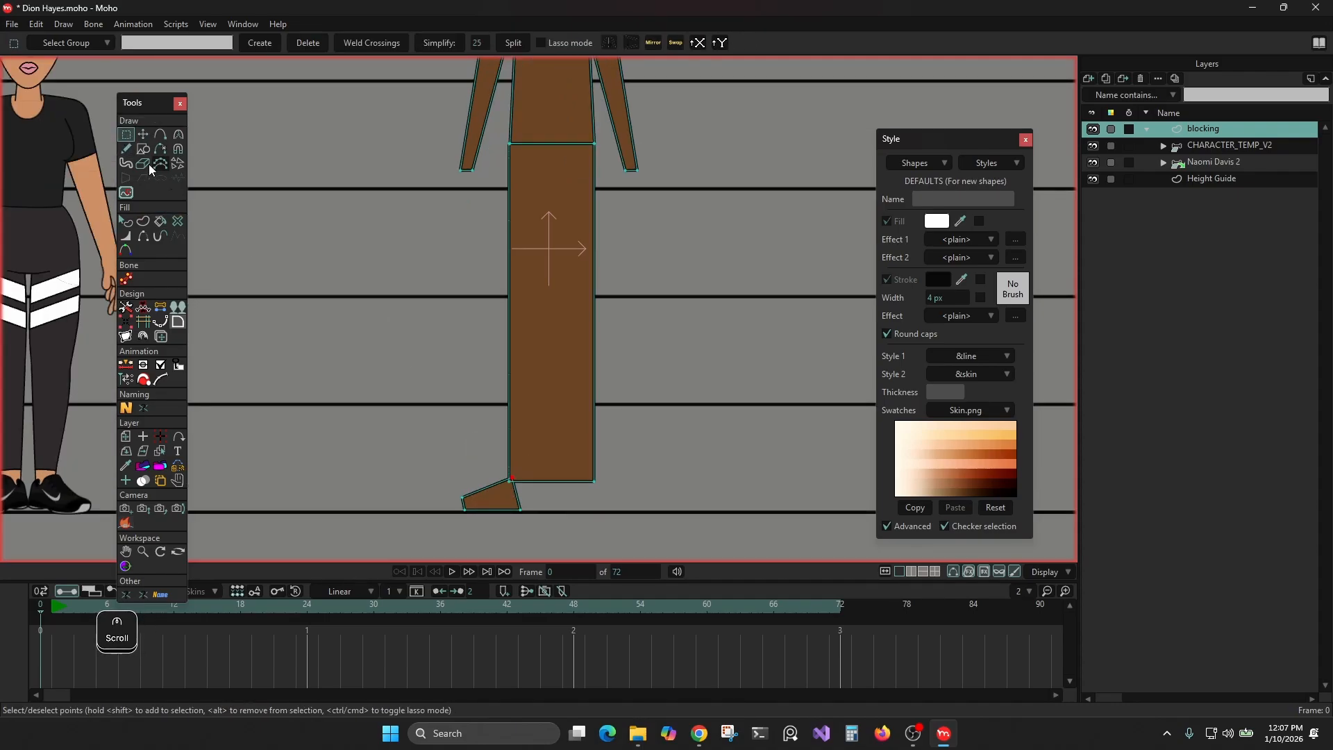
pyautogui.click(161, 134)
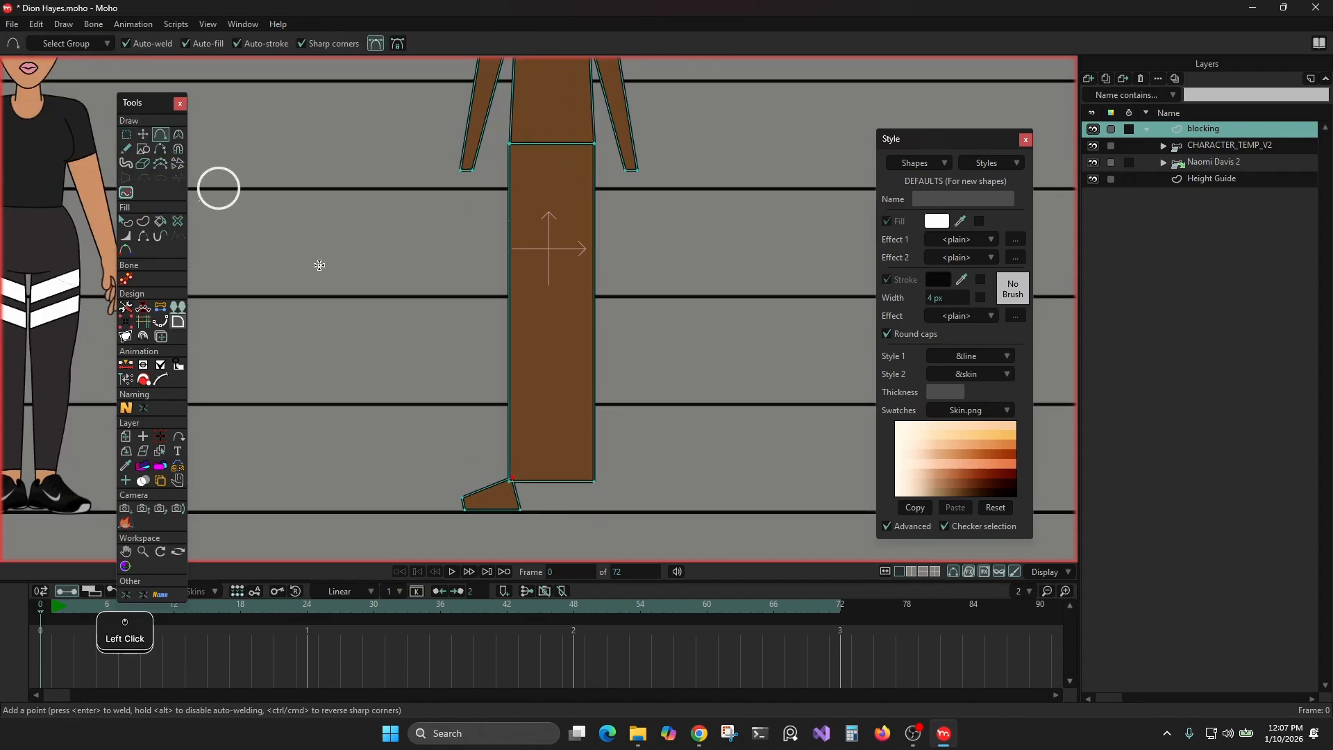
pyautogui.click(550, 481)
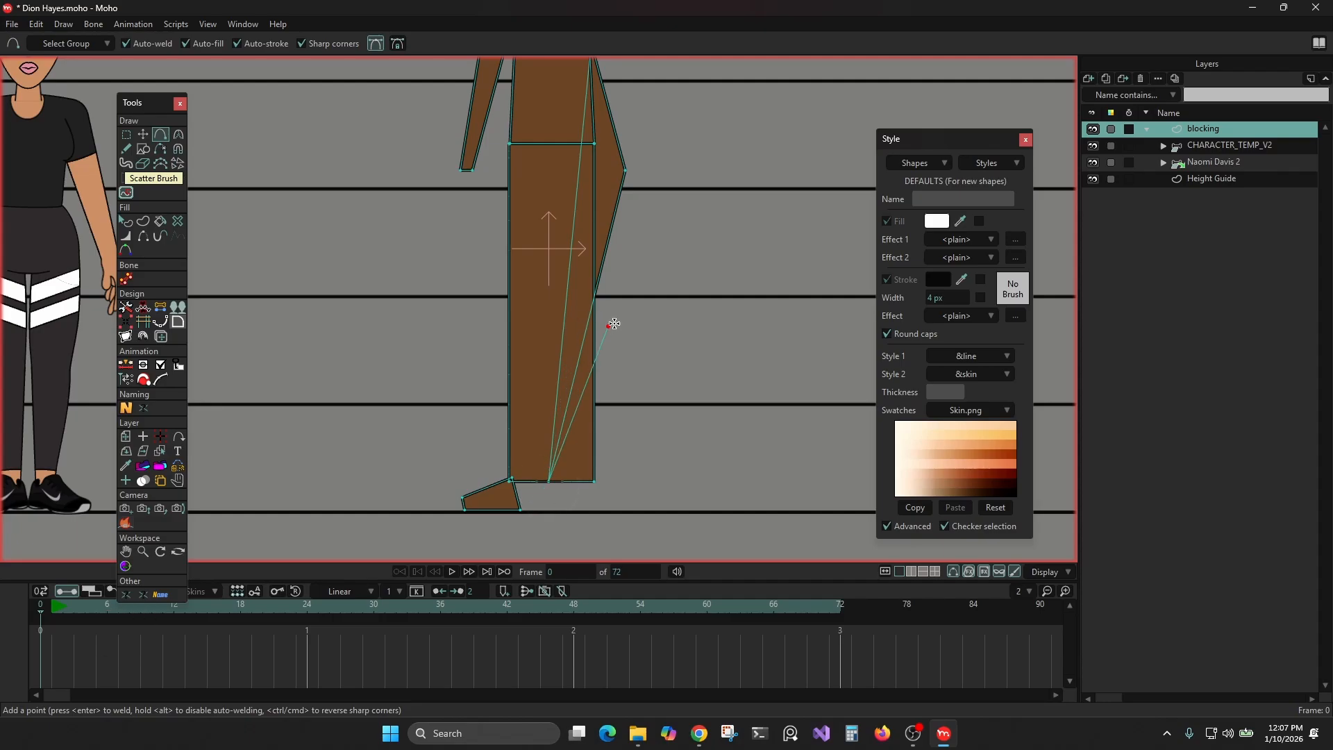
pyautogui.hotkey('ctrl', 'z')
pyautogui.rightClick(669, 387)
pyautogui.scroll(-1, 656, 330)
pyautogui.scroll(-2, 667, 333)
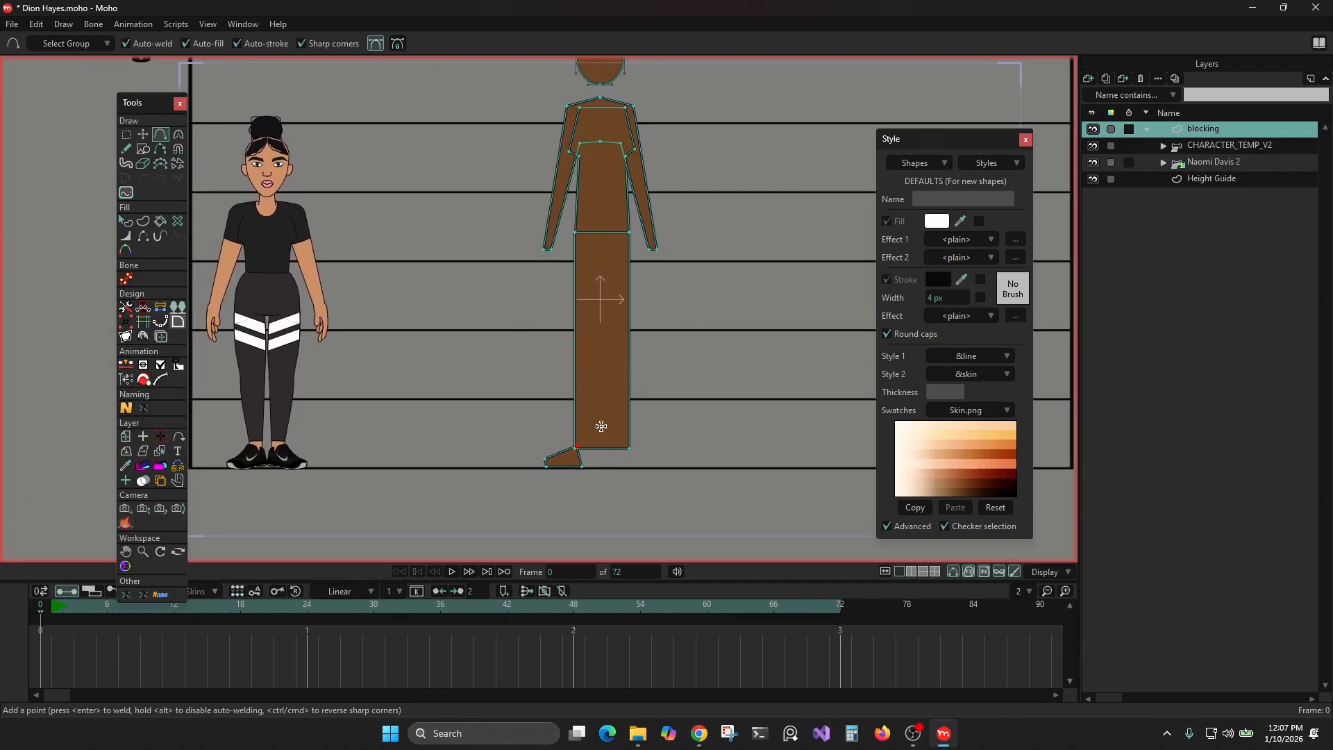
pyautogui.click(602, 449)
pyautogui.hotkey('ctrl', 'z')
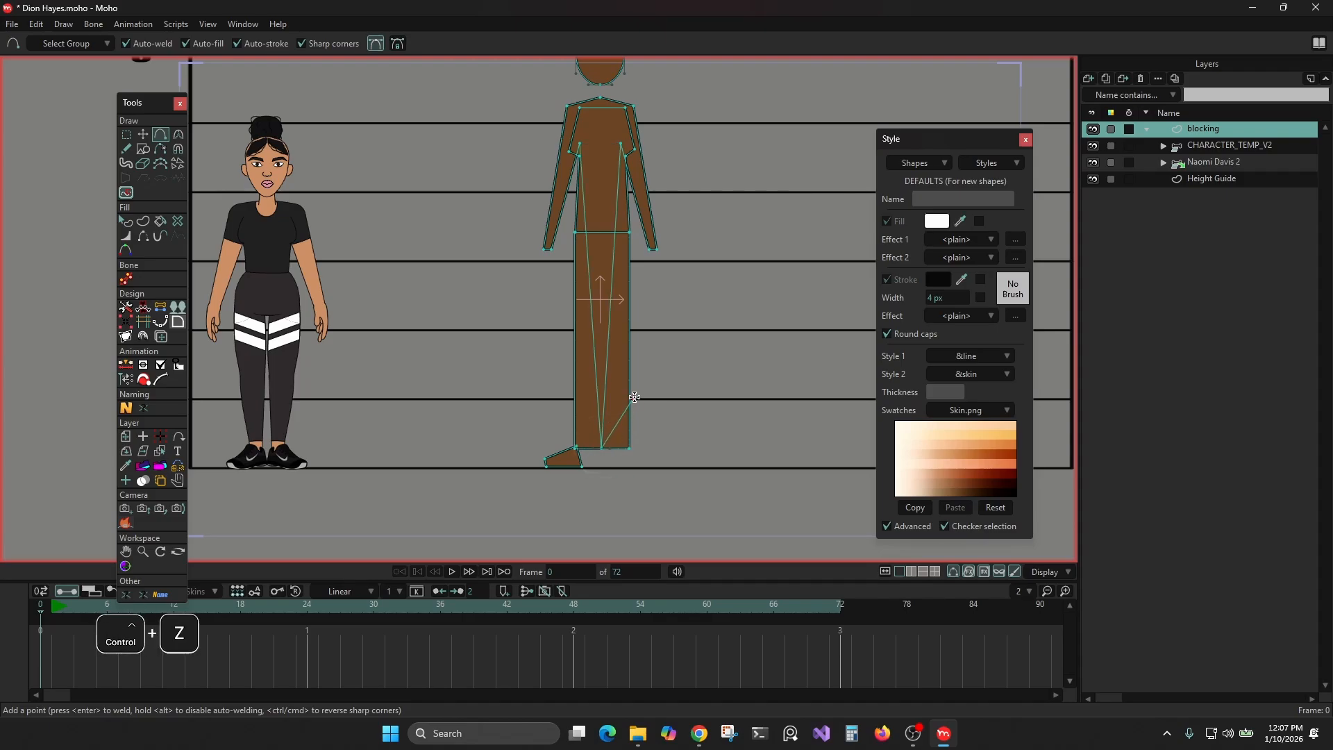
pyautogui.click(126, 135)
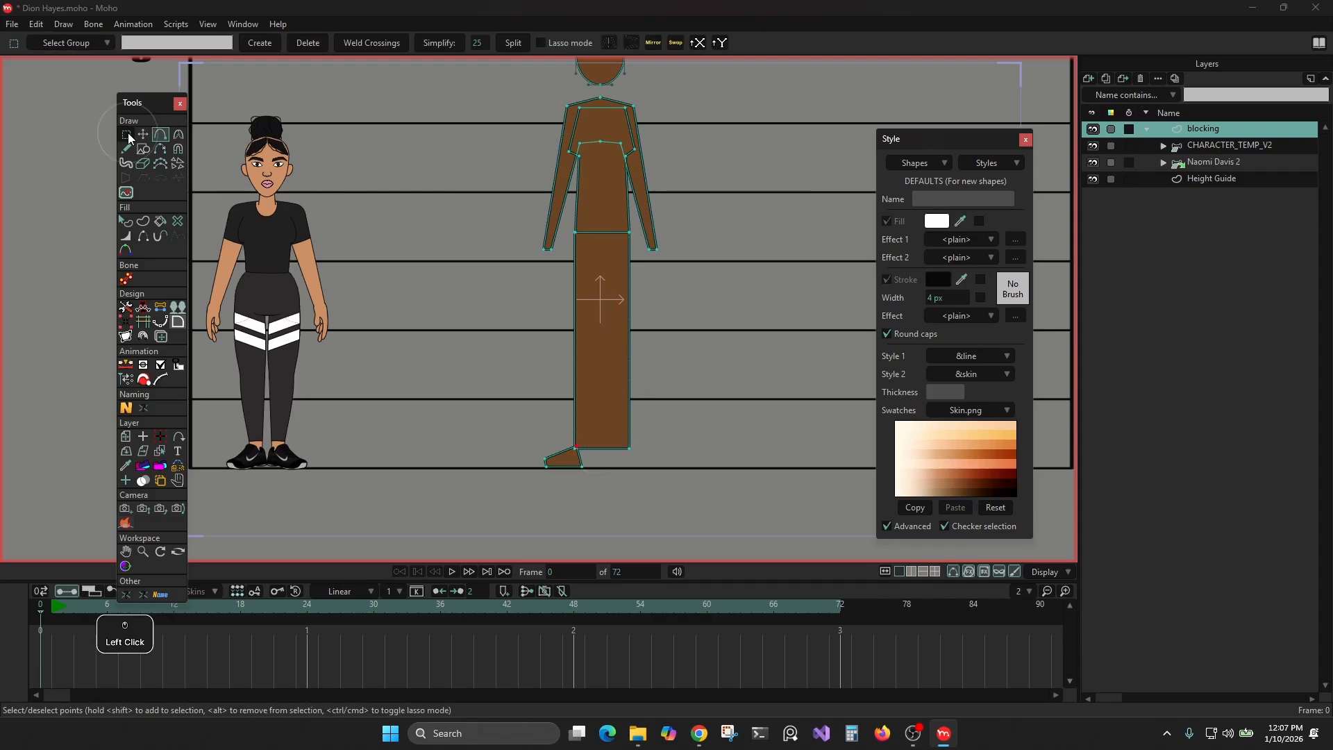
pyautogui.click(159, 136)
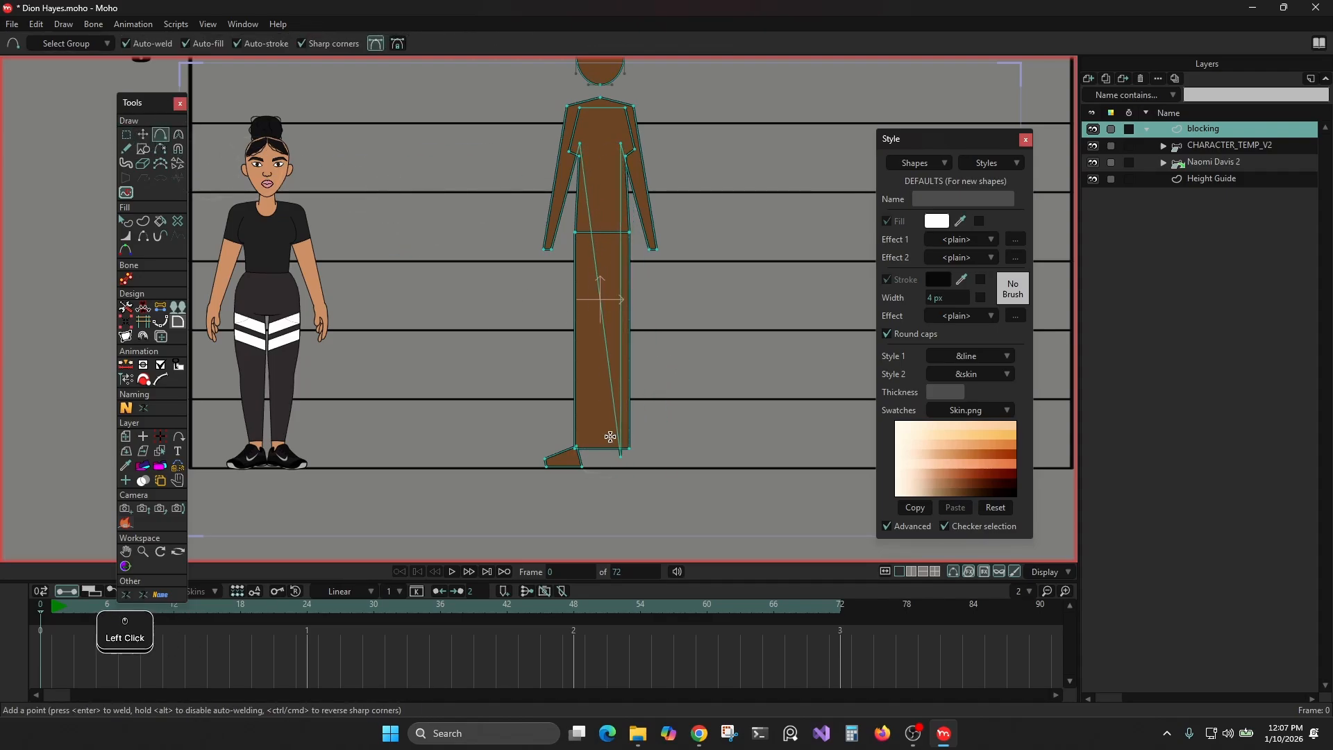
pyautogui.rightClick(432, 242)
pyautogui.rightClick(511, 243)
pyautogui.hotkey('ctrl', 'z')
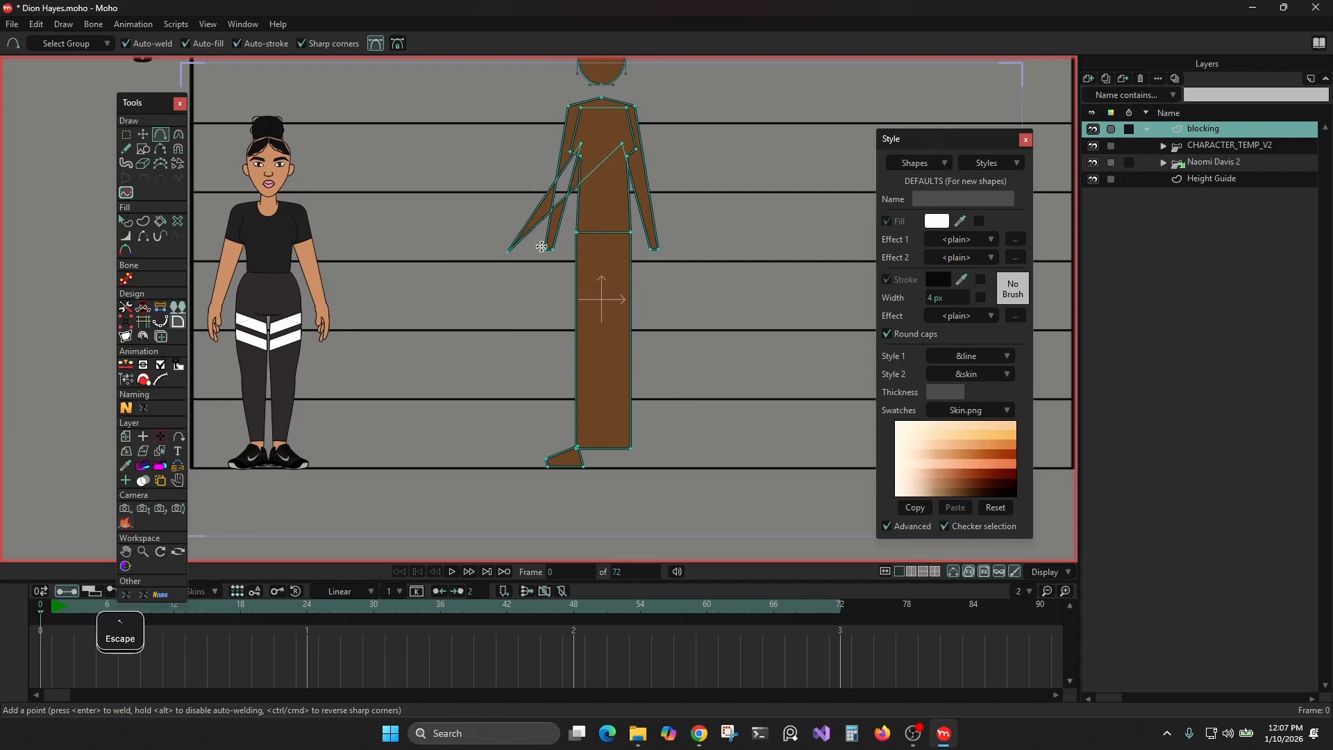
# Select only the leg block's two bottom corner points and split the edge between them with a midpoint.
pyautogui.click(126, 136)
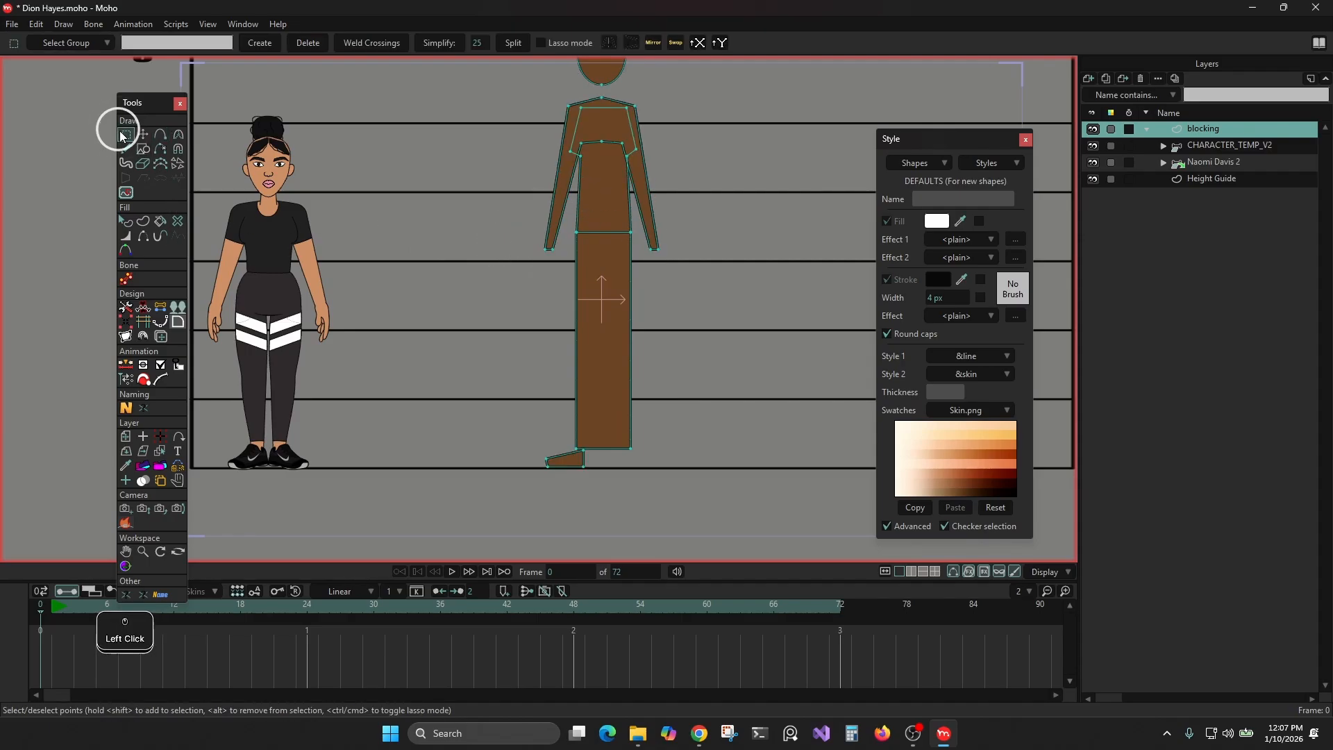
pyautogui.click(595, 441)
pyautogui.moveTo(563, 226); pyautogui.dragTo(677, 255)
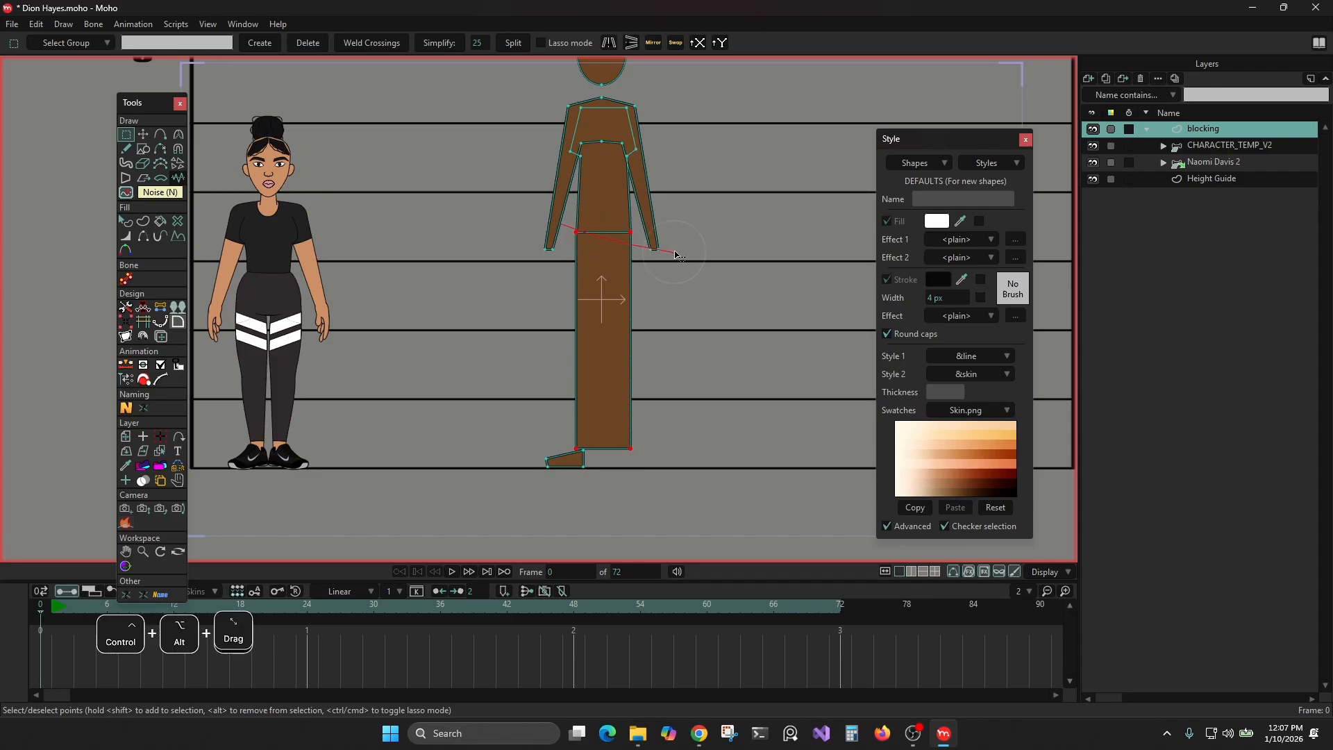
pyautogui.moveTo(579, 218)
pyautogui.mouseDown()
pyautogui.moveTo(564, 248)
pyautogui.moveTo(651, 254)
pyautogui.moveTo(633, 220)
pyautogui.moveTo(540, 241)
pyautogui.mouseUp()
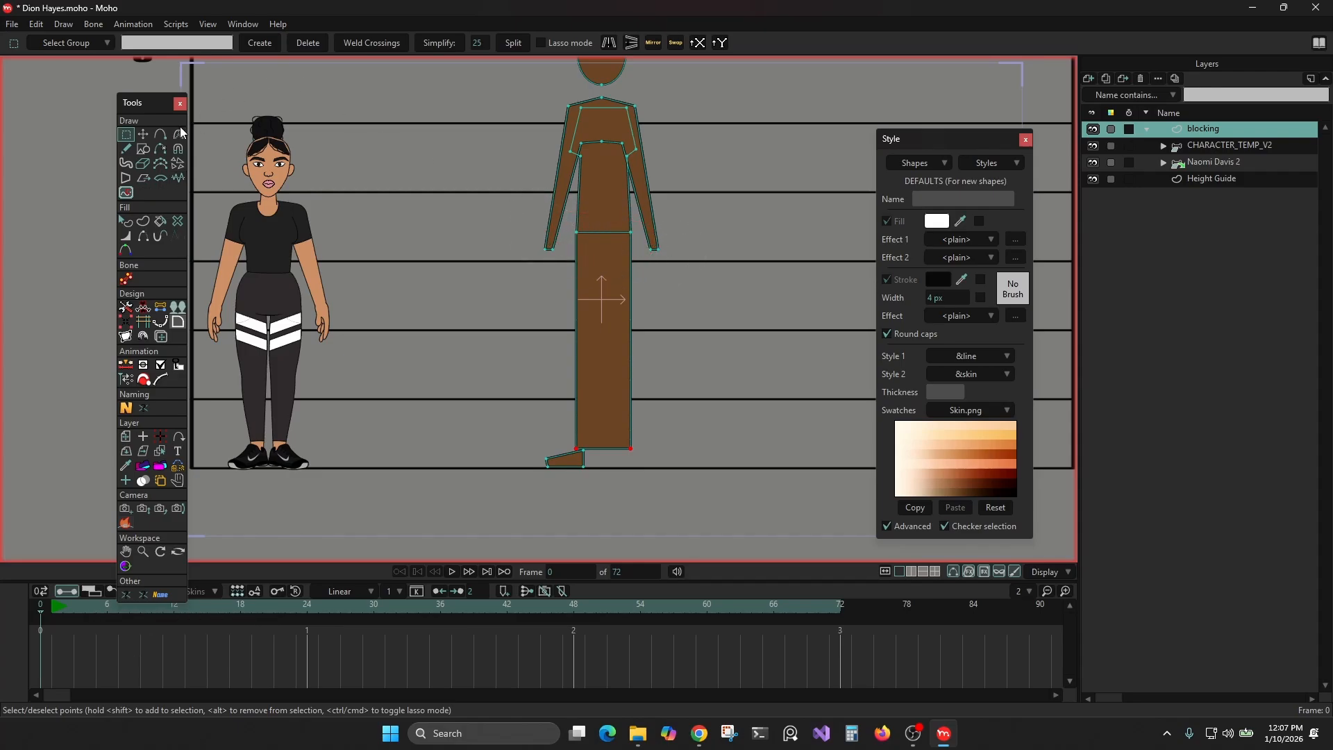
pyautogui.click(141, 135)
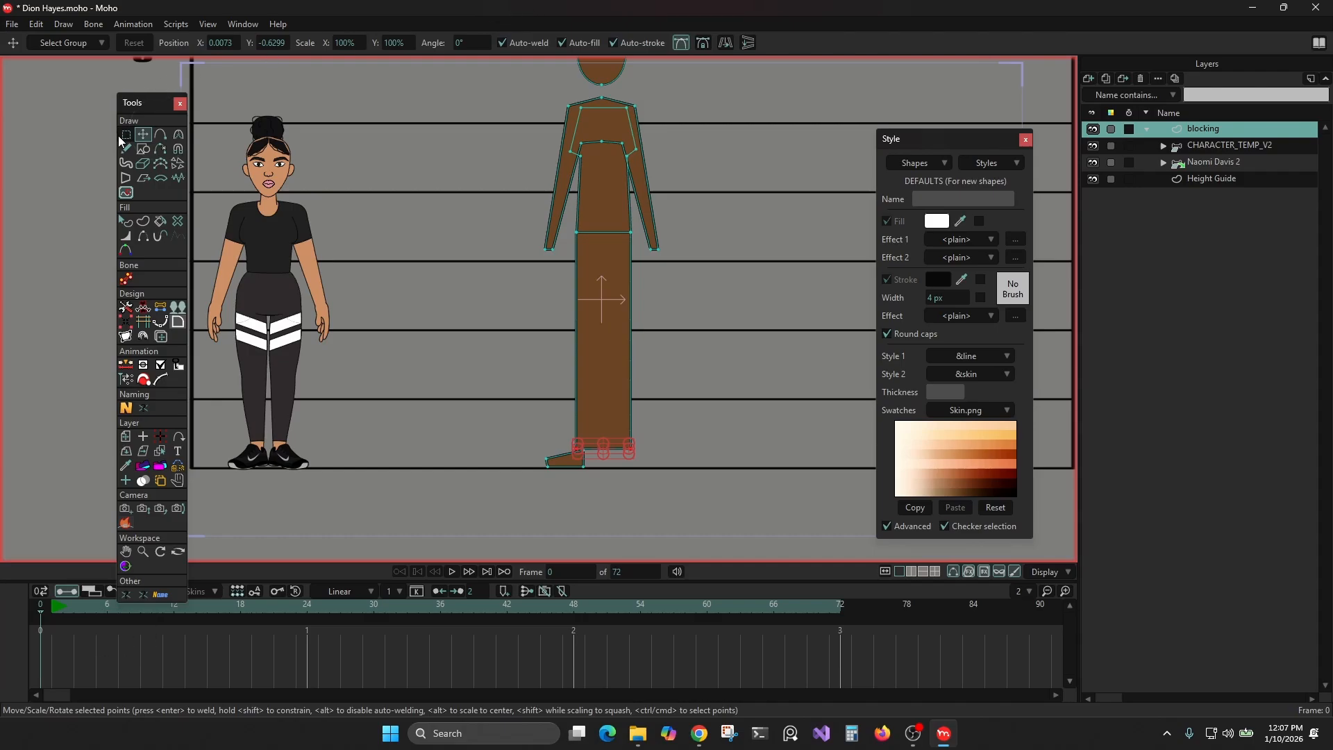
pyautogui.press('g')
pyautogui.click(519, 43)
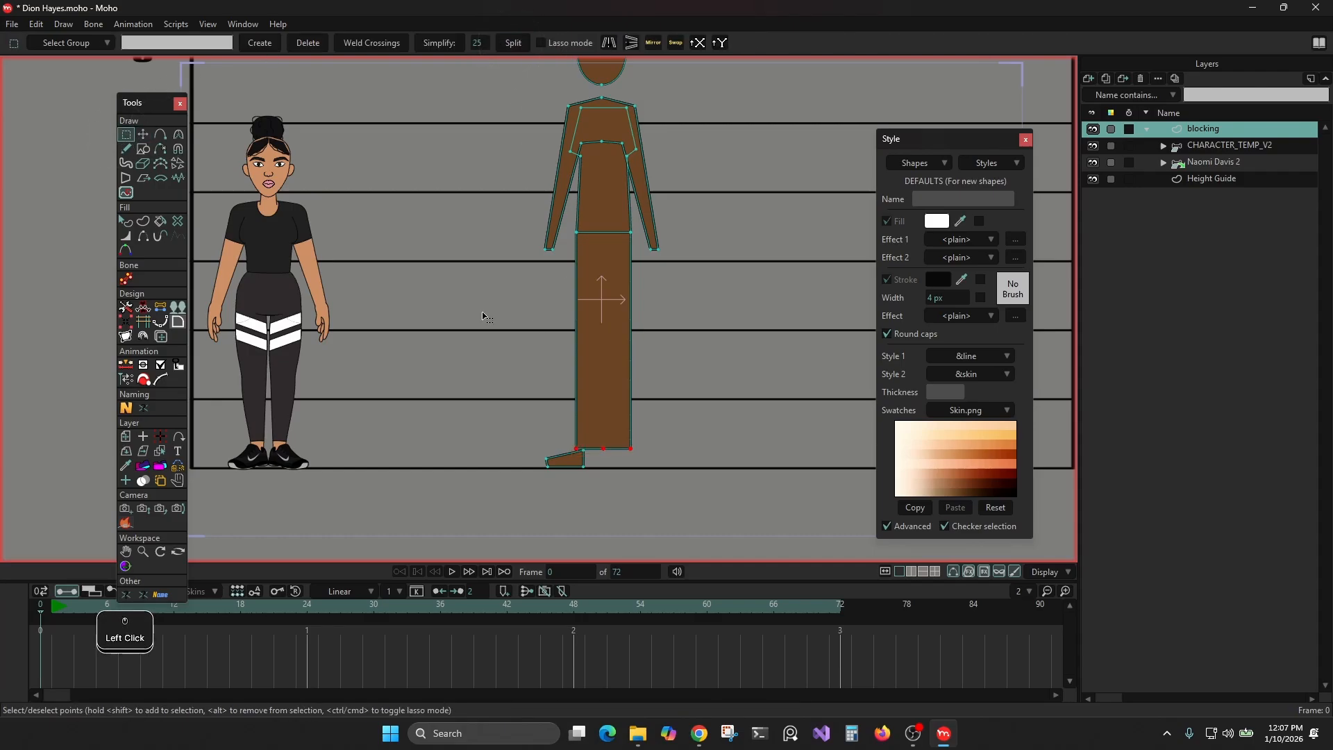
# Raise the midpoint of the leg block's bottom edge to crotch height, just below the waistline, to separate the legs.
pyautogui.click(142, 135)
pyautogui.scroll(3, 551, 431)
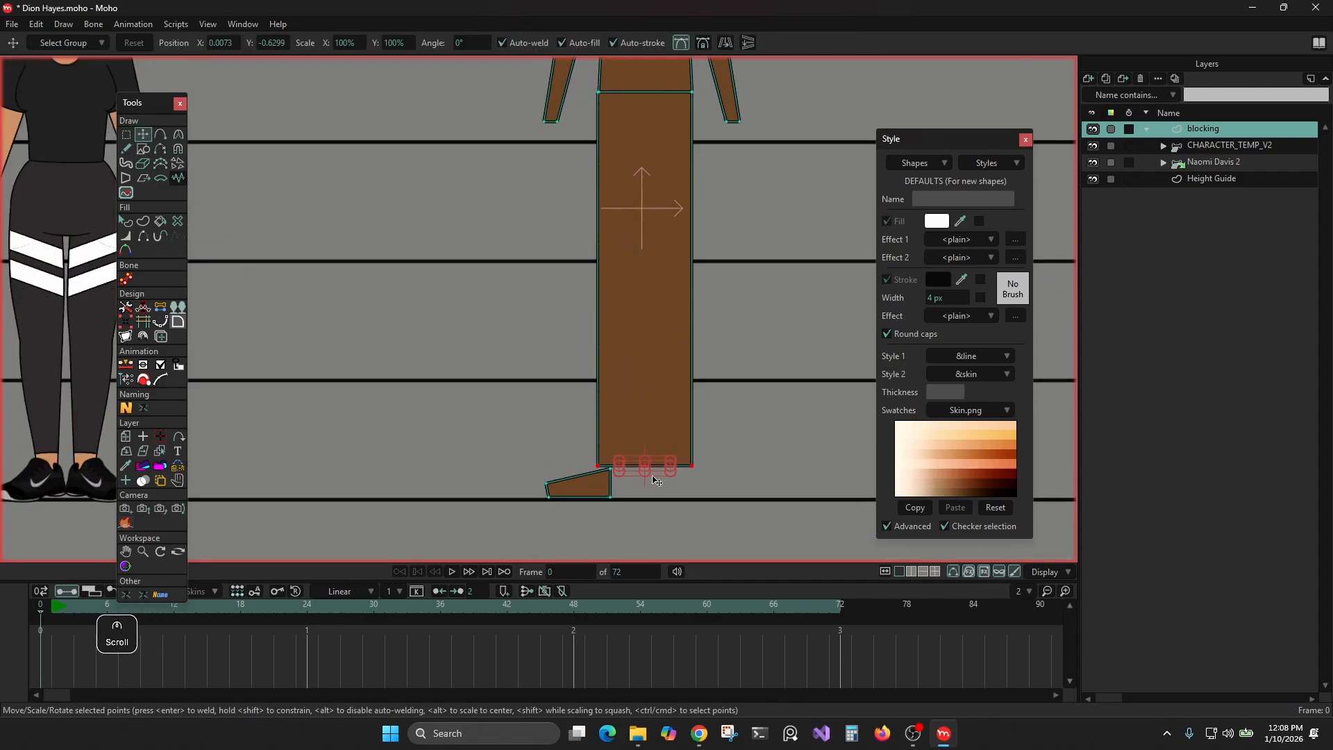
pyautogui.click(663, 480)
pyautogui.click(644, 467)
pyautogui.moveTo(643, 467); pyautogui.dragTo(644, 140)
# Add a point on each leg's inner edge and pull it down to ankle level to give both legs a flat lower end.
pyautogui.click(160, 134)
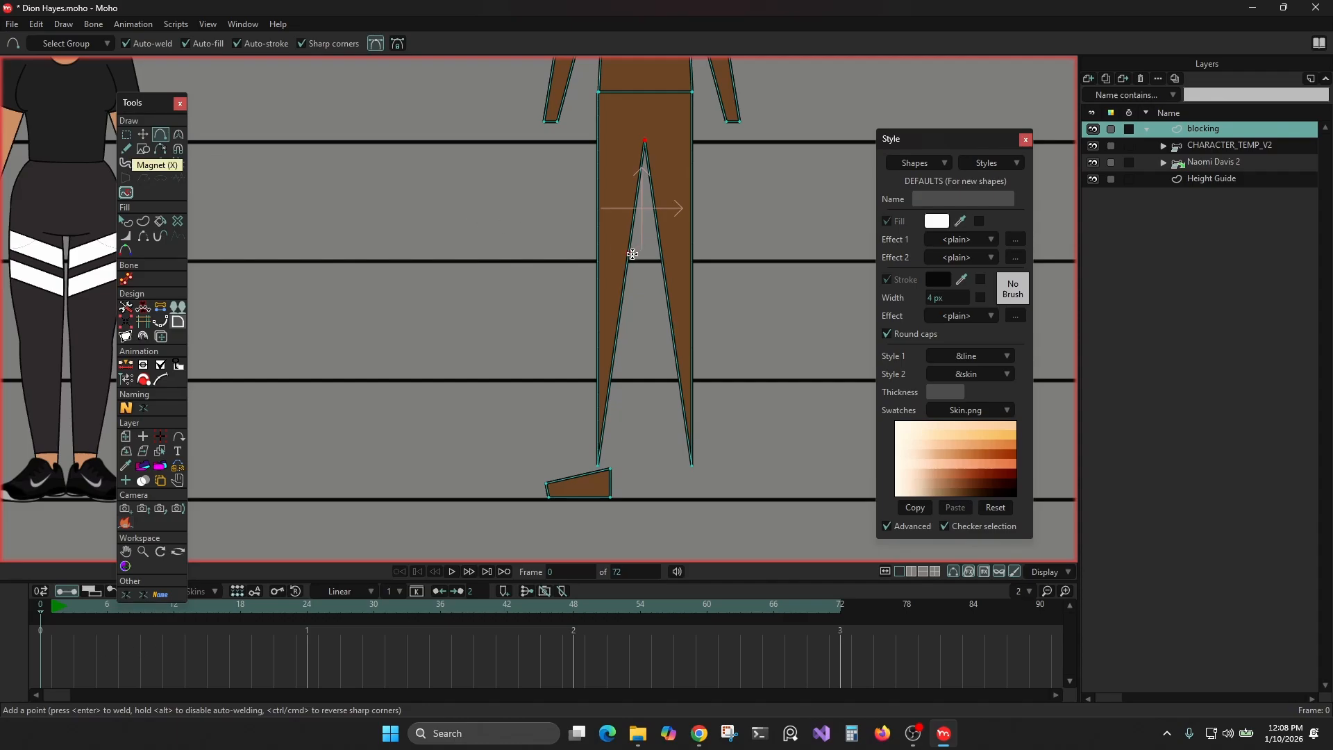
pyautogui.moveTo(621, 305); pyautogui.dragTo(618, 464)
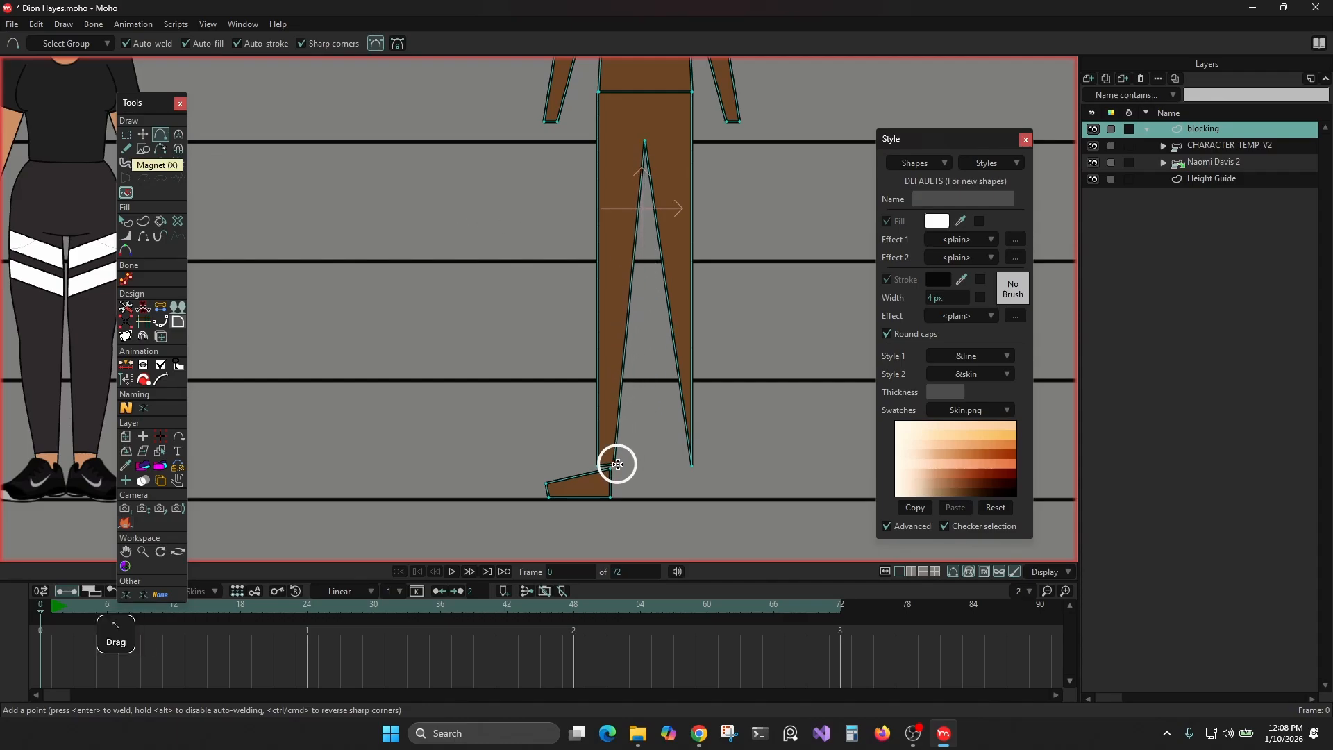
pyautogui.moveTo(681, 396); pyautogui.dragTo(678, 466)
pyautogui.scroll(-3, 458, 260)
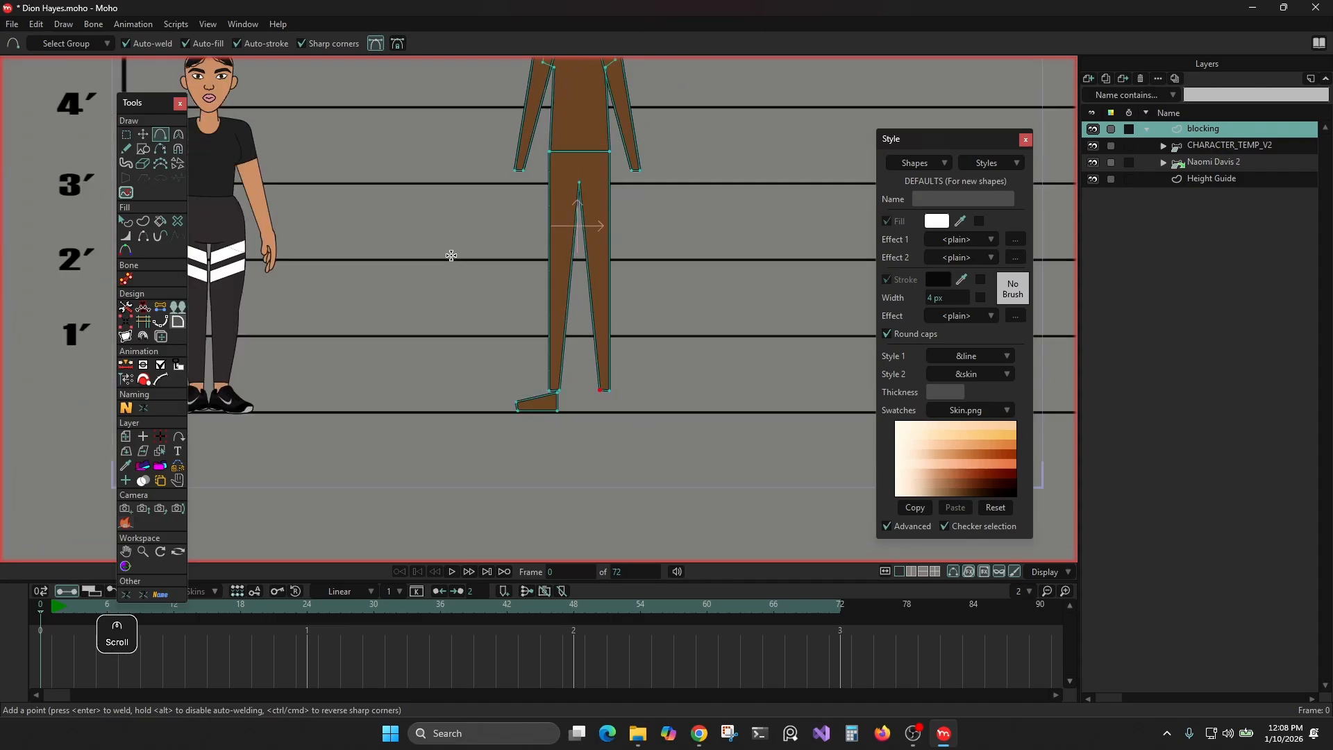
pyautogui.moveTo(439, 266); pyautogui.dragTo(432, 306)
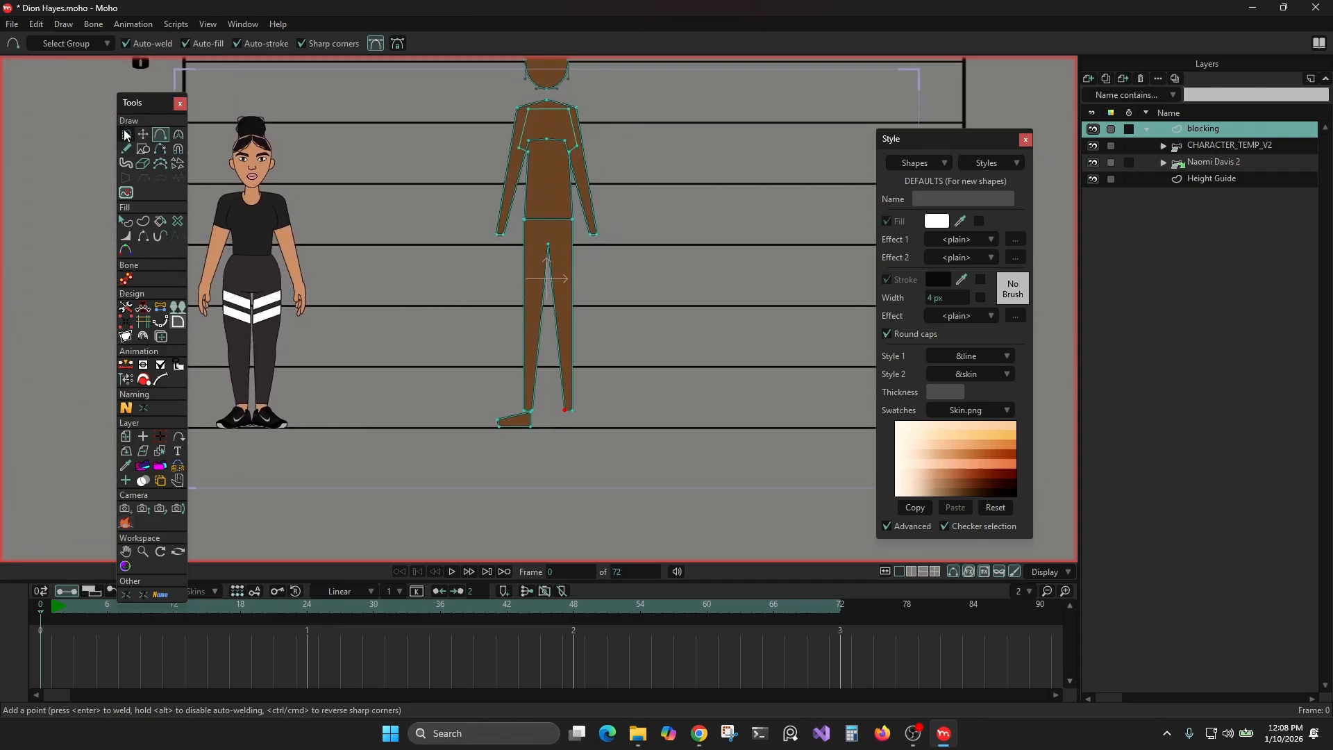
pyautogui.scroll(3, 548, 245)
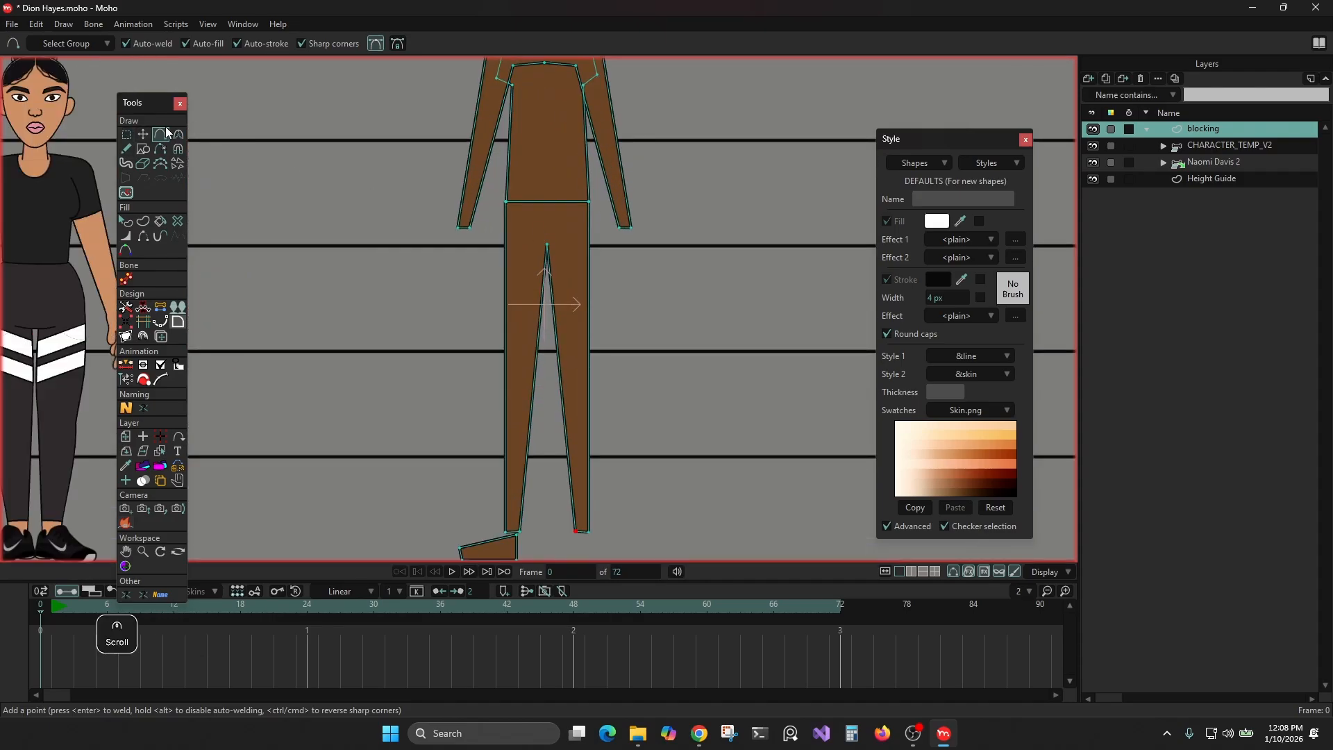
# Add a second point beside the crotch peak so the gap between the legs has a narrow flat top.
pyautogui.click(144, 134)
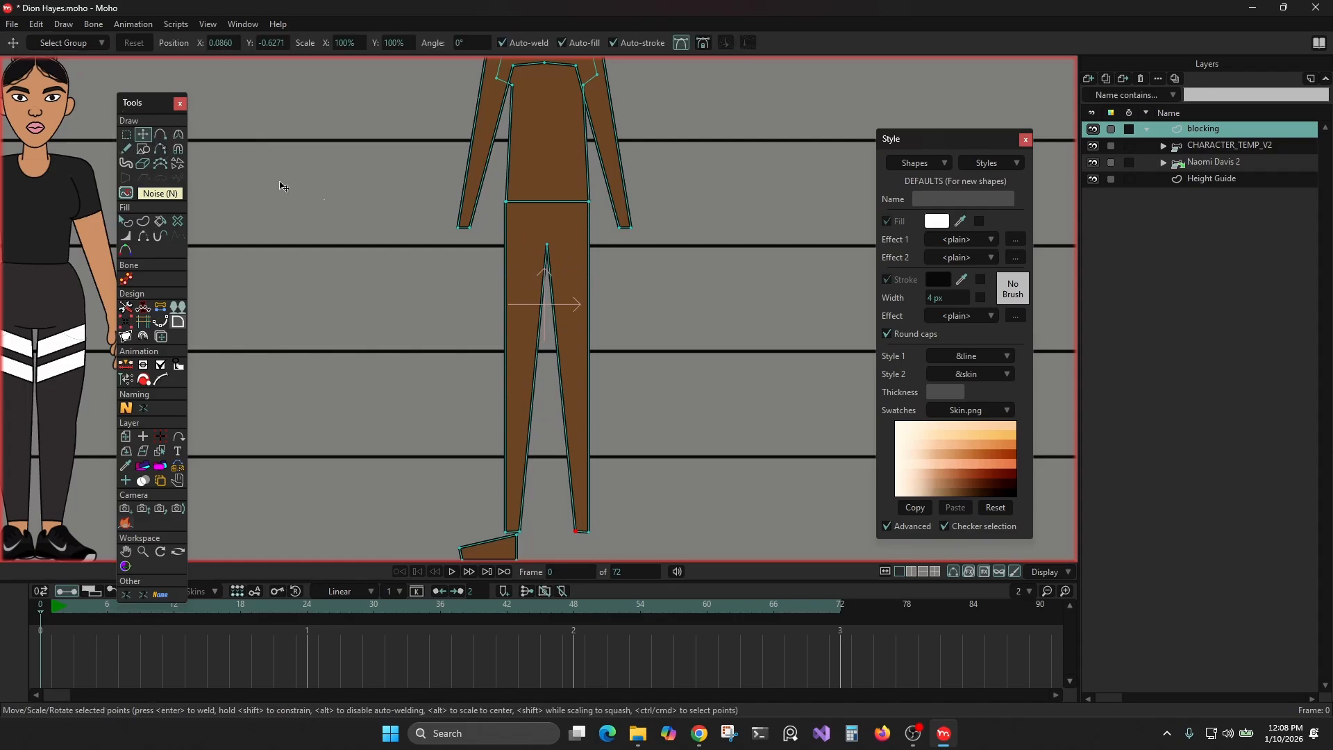
pyautogui.click(161, 134)
pyautogui.scroll(3, 561, 284)
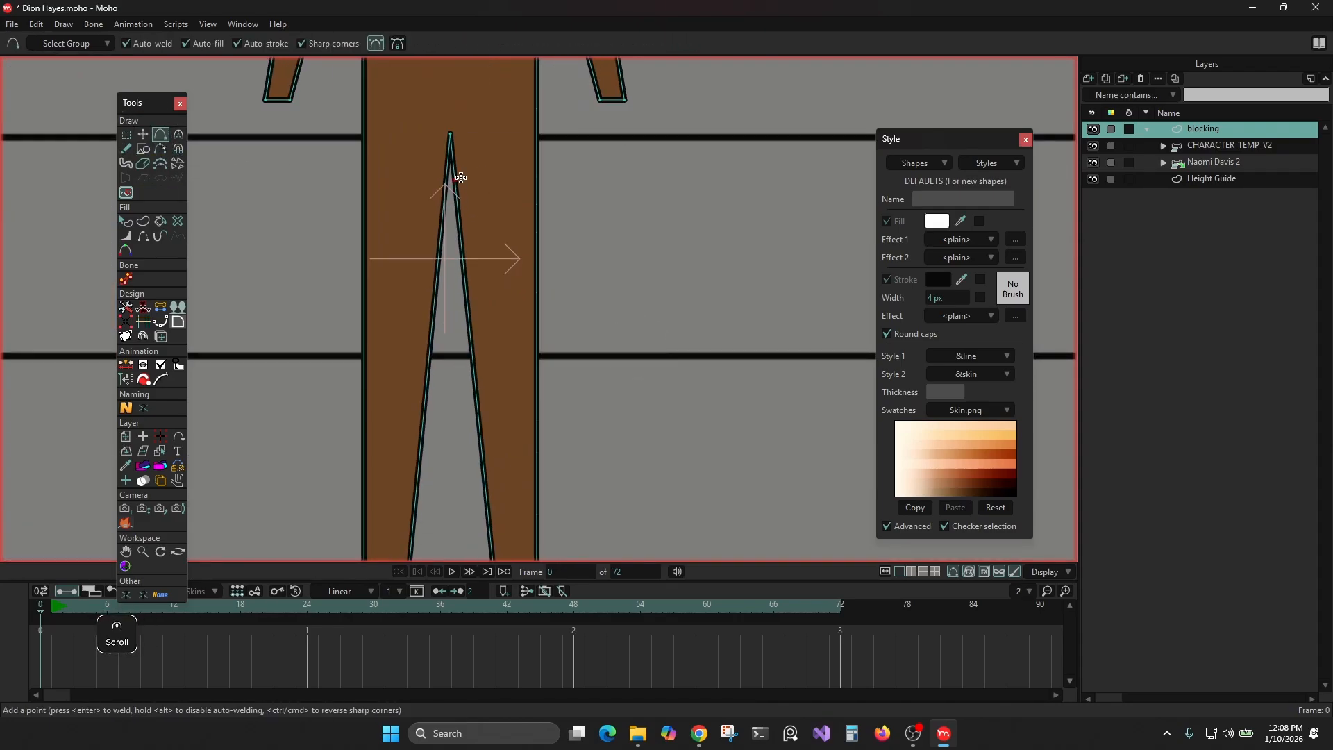
pyautogui.moveTo(457, 149)
pyautogui.mouseDown()
pyautogui.moveTo(461, 134)
pyautogui.moveTo(445, 136)
pyautogui.mouseUp()
pyautogui.click(151, 136)
pyautogui.scroll(-3, 495, 332)
pyautogui.moveTo(532, 331); pyautogui.dragTo(567, 232)
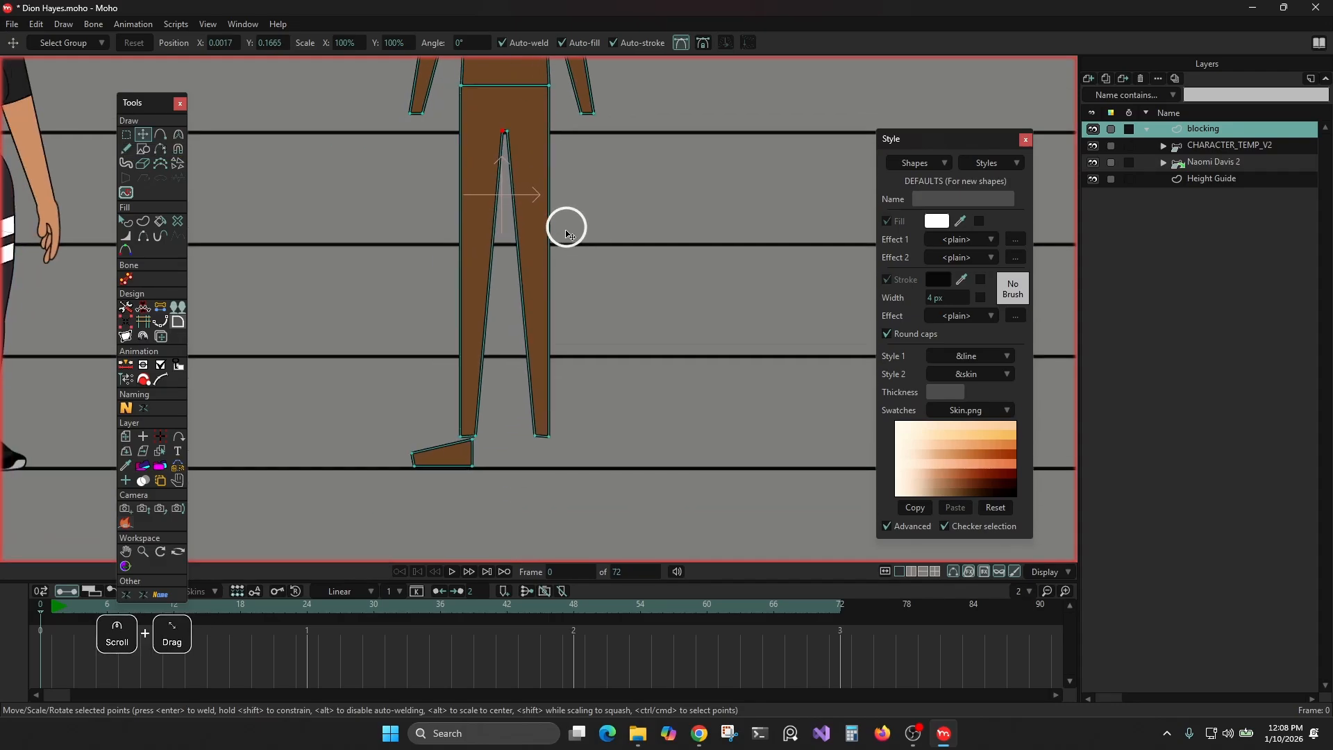
# Select the four bottom points of both legs, align them vertically to their shared centre, and clear the selection.
pyautogui.scroll(2, 587, 417)
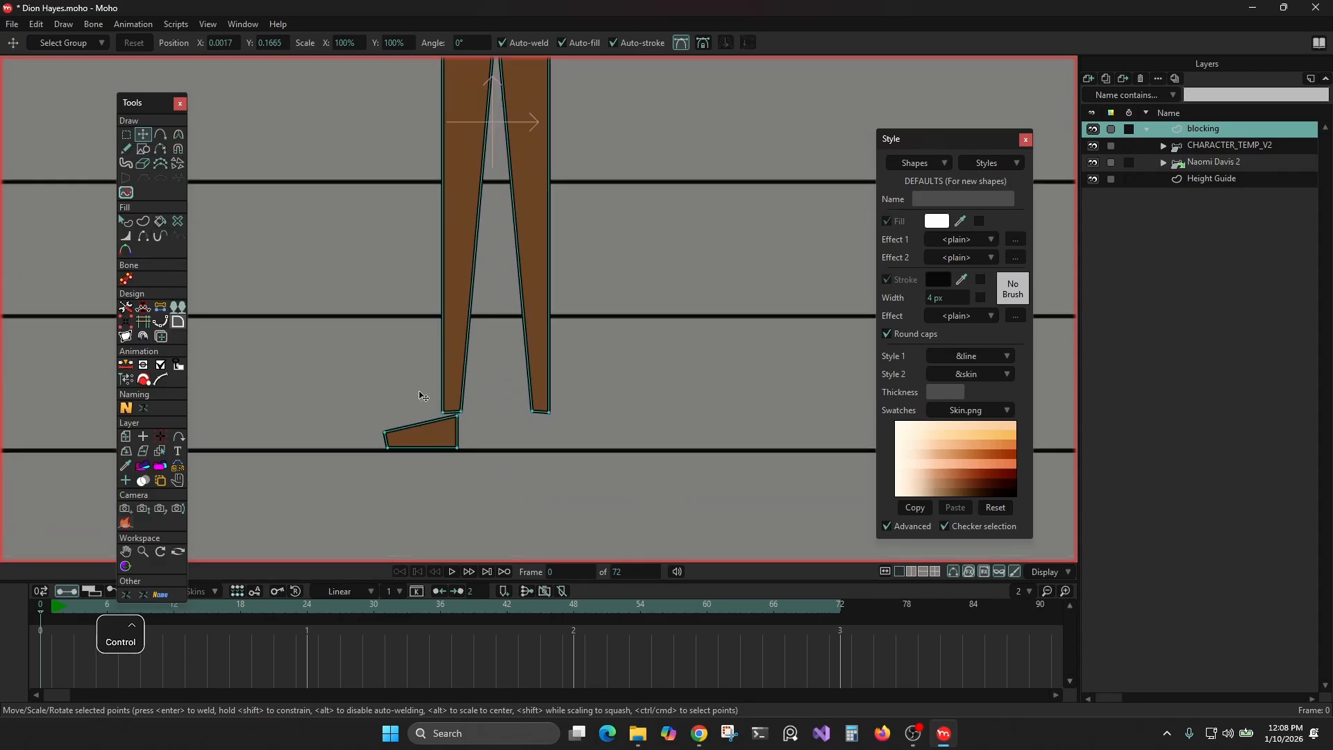
pyautogui.keyDown('ctrl'); pyautogui.moveTo(418, 391); pyautogui.dragTo(587, 412); pyautogui.keyUp('ctrl')
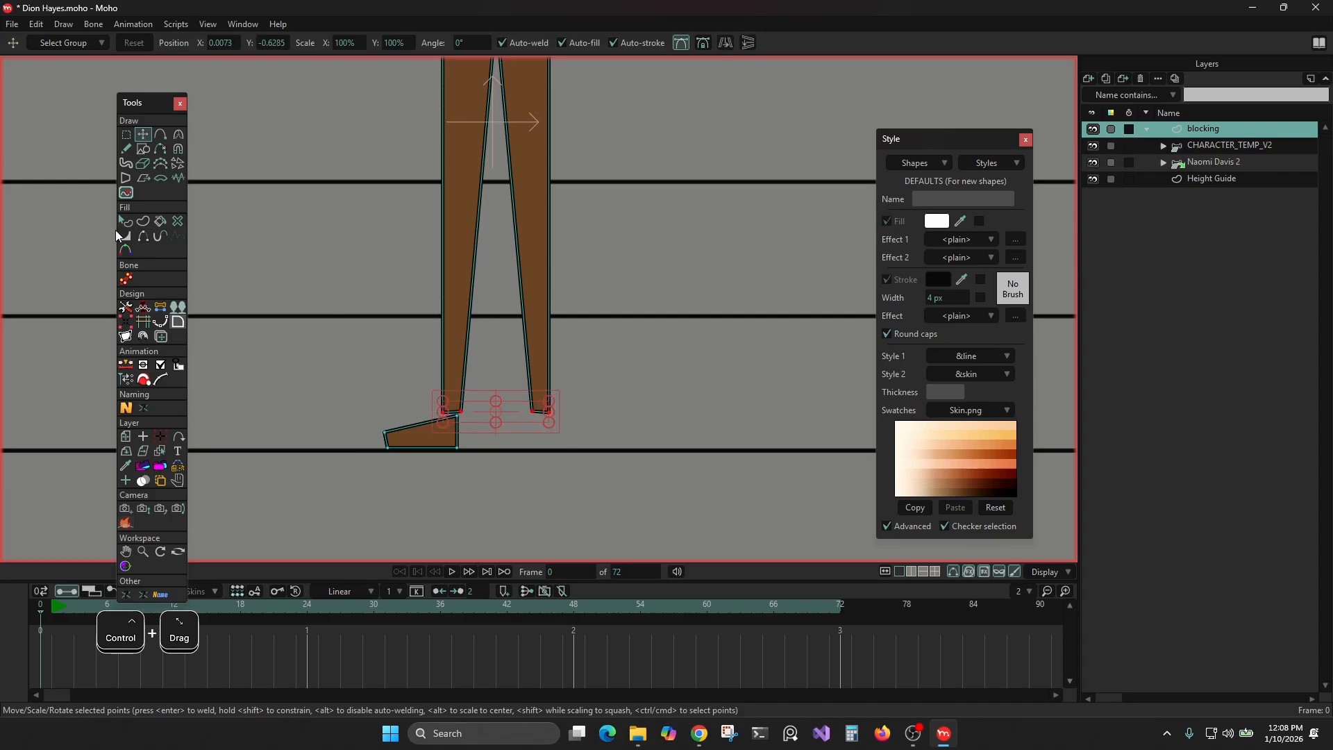
pyautogui.click(161, 336)
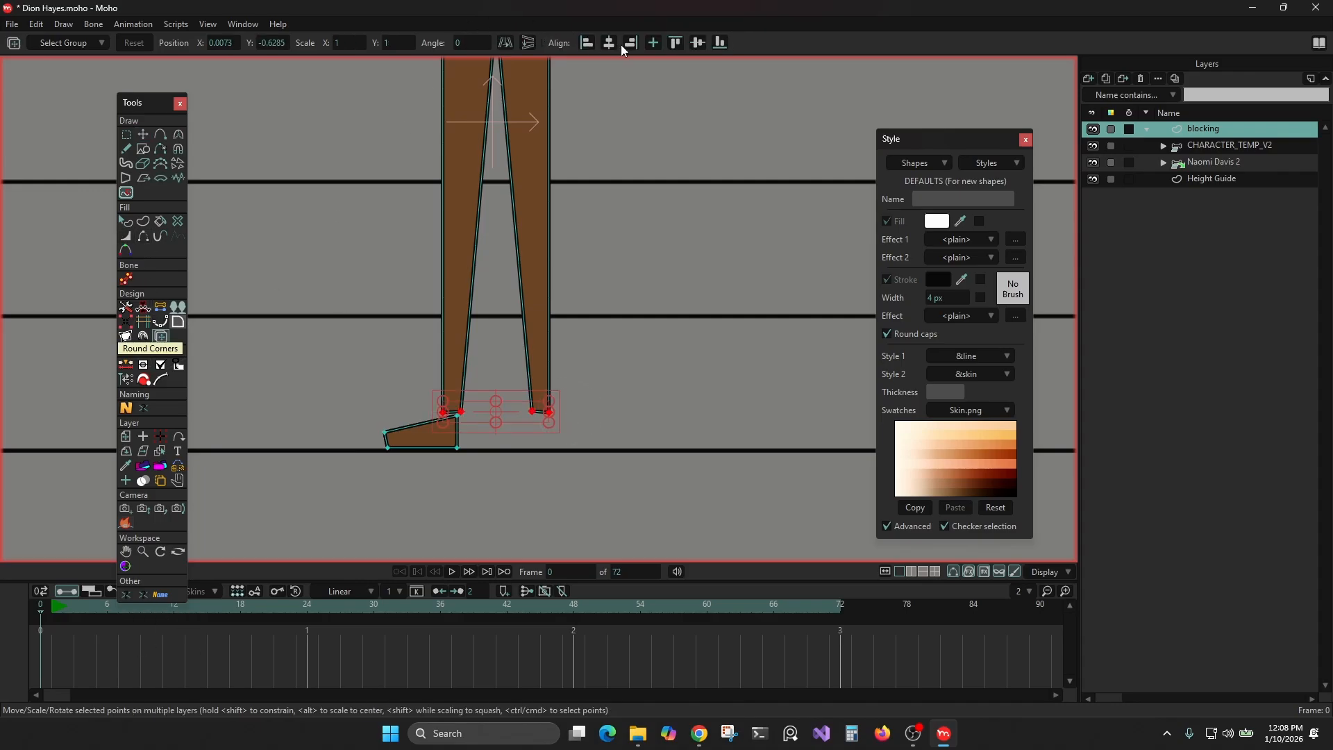
pyautogui.click(699, 45)
pyautogui.click(126, 134)
pyautogui.click(275, 207)
# Draw a narrow rectangle as the neck, overlapping the bottom of the head and the top of the torso.
pyautogui.scroll(1, 497, 408)
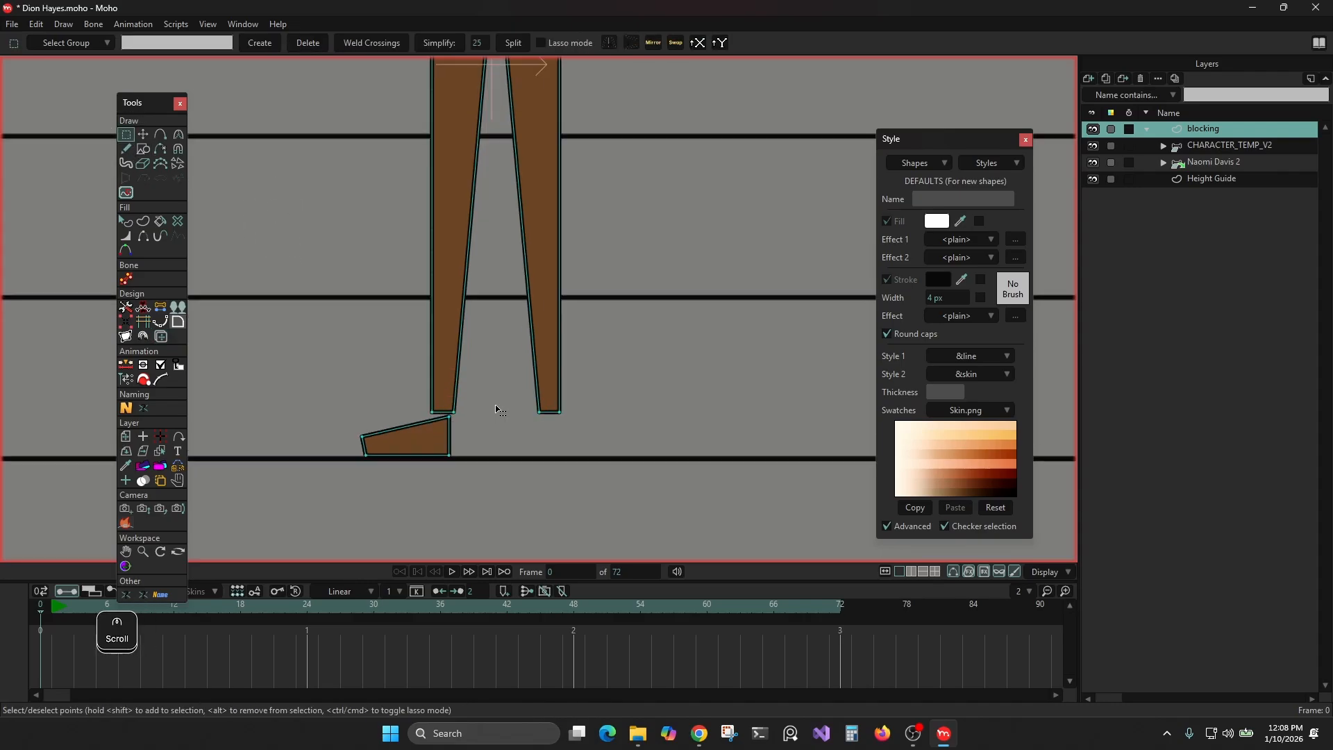
pyautogui.scroll(-3, 425, 388)
pyautogui.rightClick(459, 344)
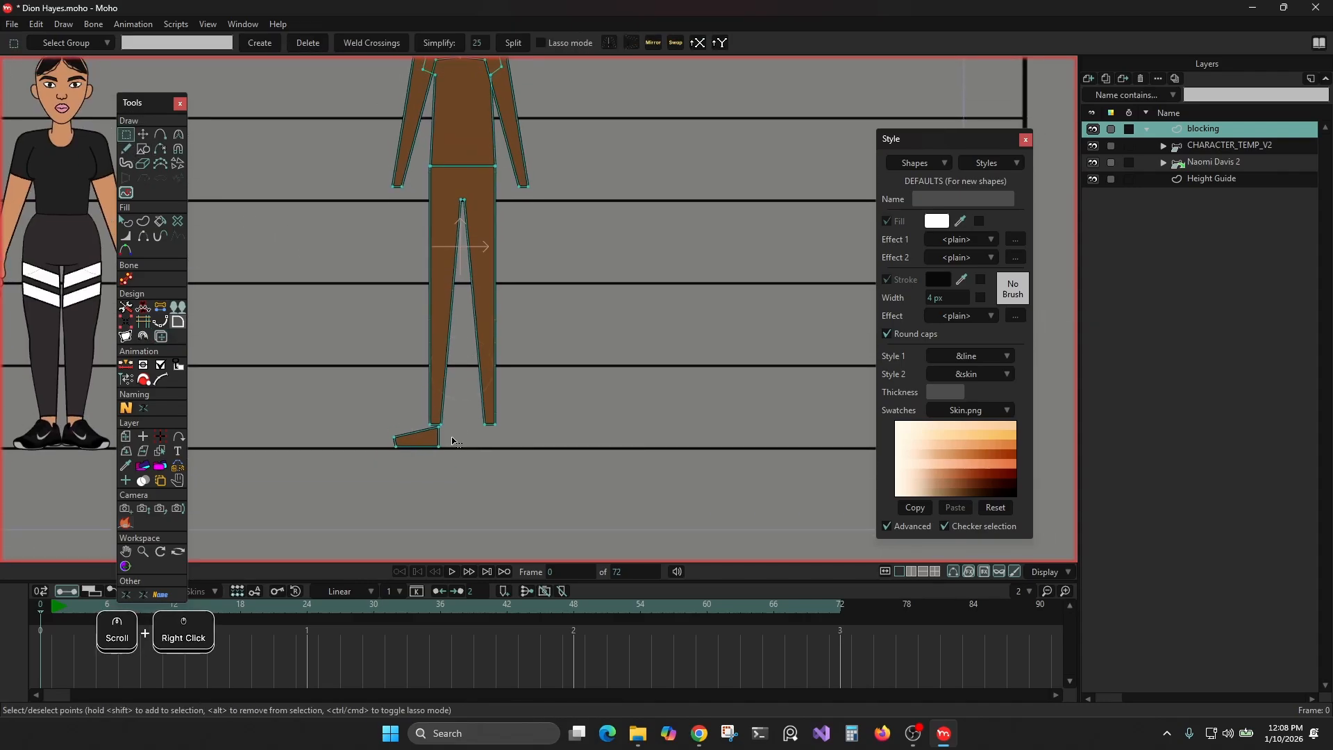
pyautogui.scroll(-3, 444, 424)
pyautogui.scroll(2, 477, 401)
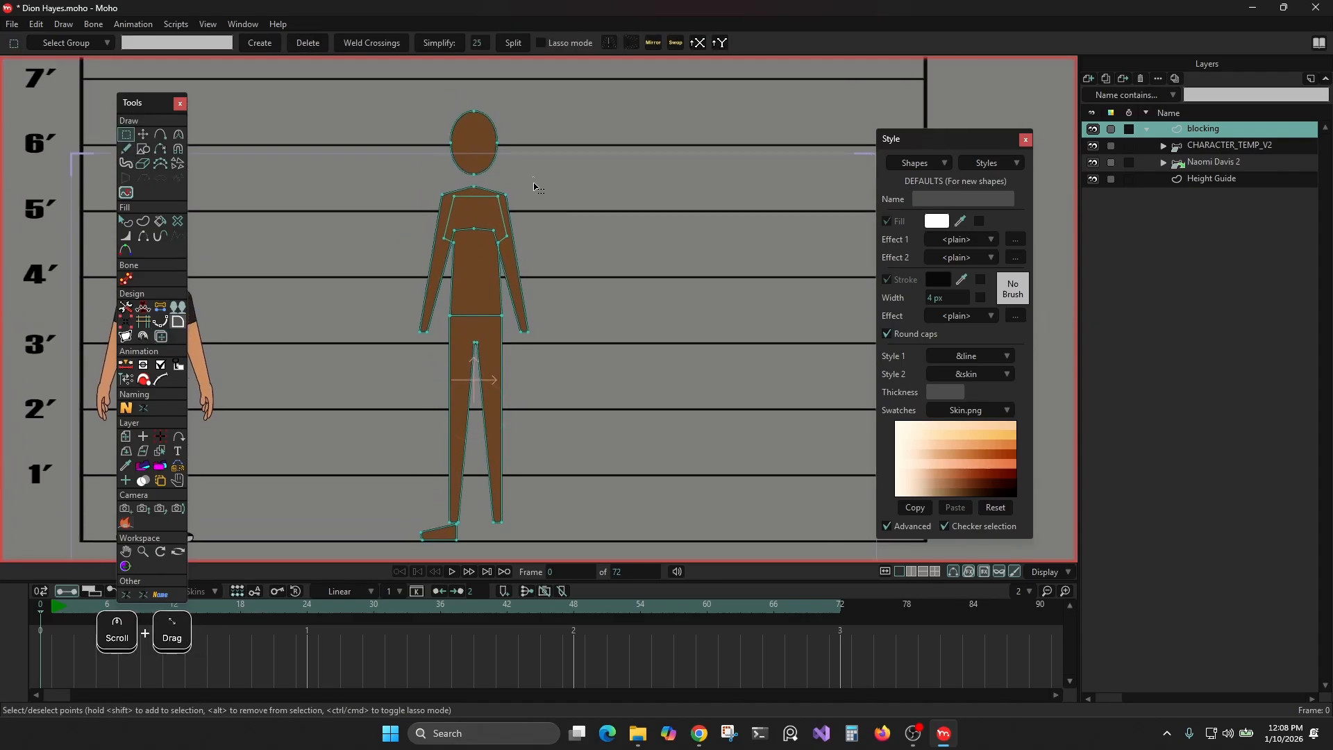
pyautogui.click(142, 148)
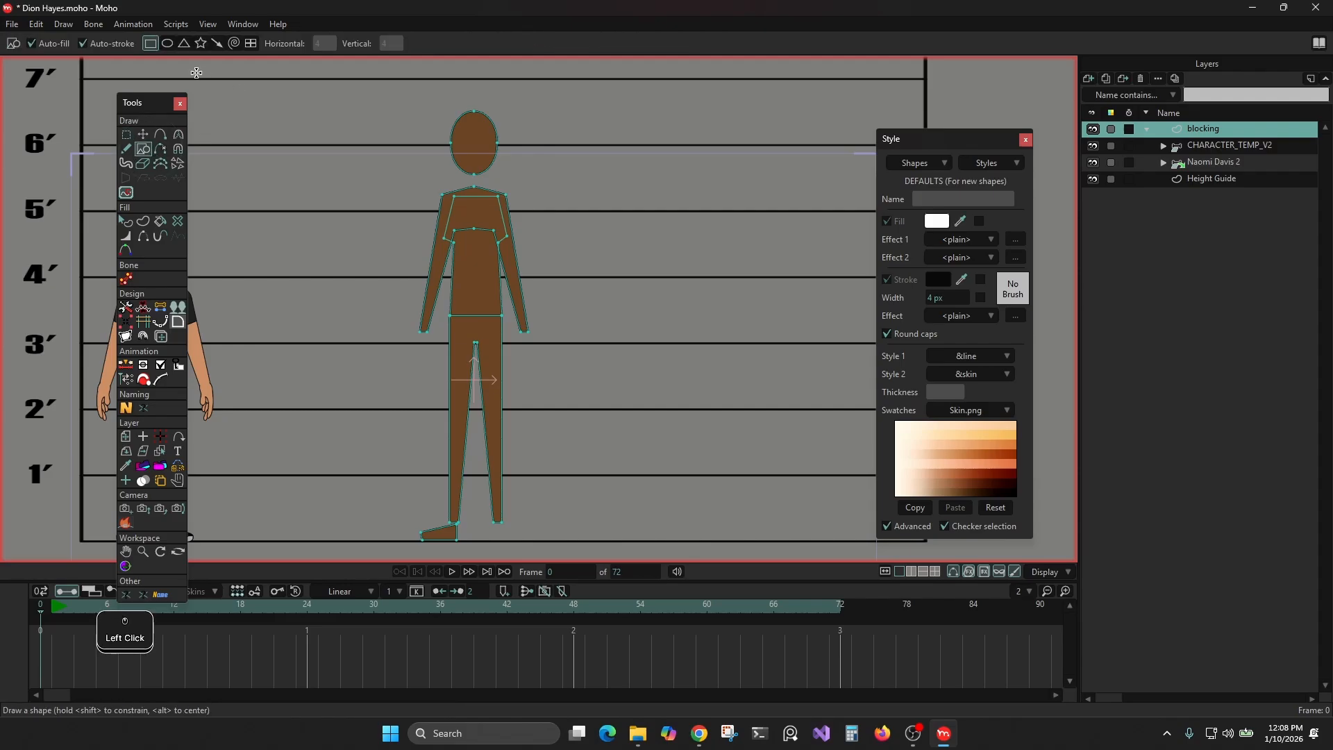
pyautogui.scroll(2, 609, 225)
pyautogui.moveTo(505, 259); pyautogui.dragTo(527, 307)
# Select the neck rectangle and widen it slightly about its centre.
pyautogui.click(125, 221)
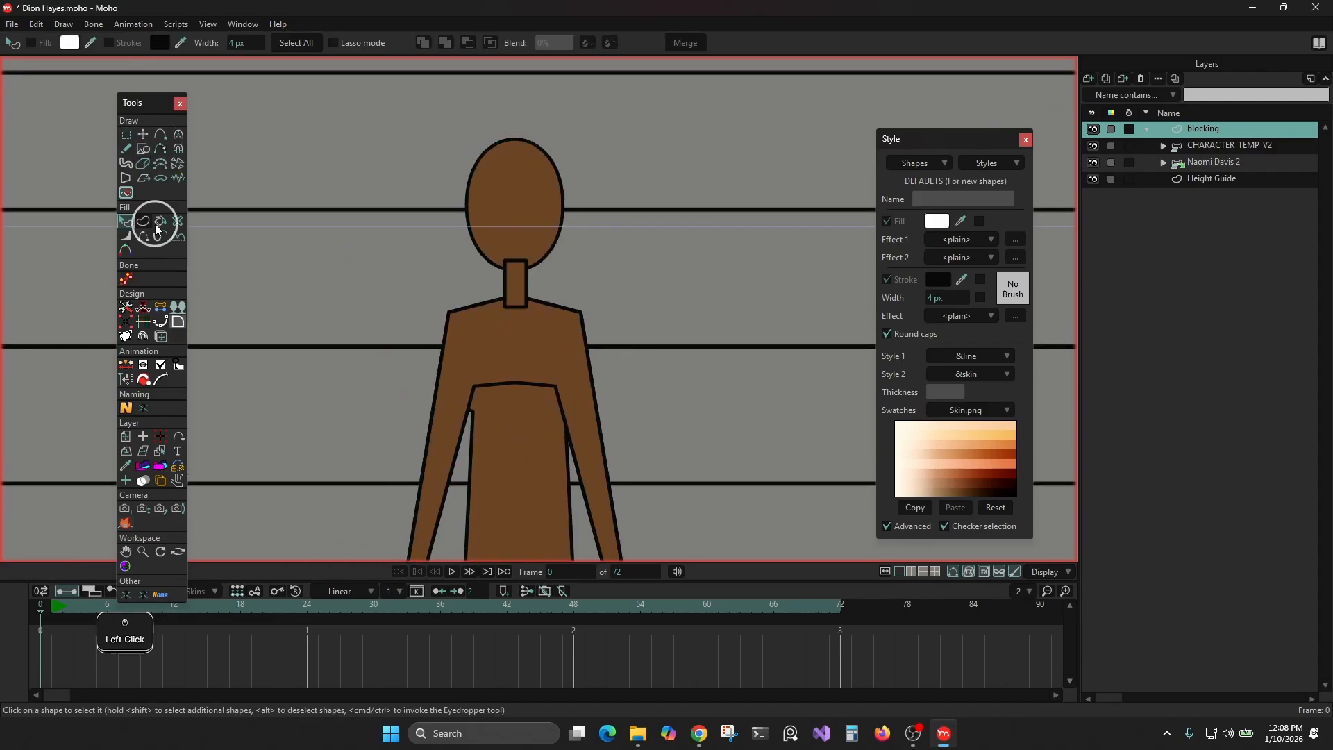
pyautogui.click(515, 263)
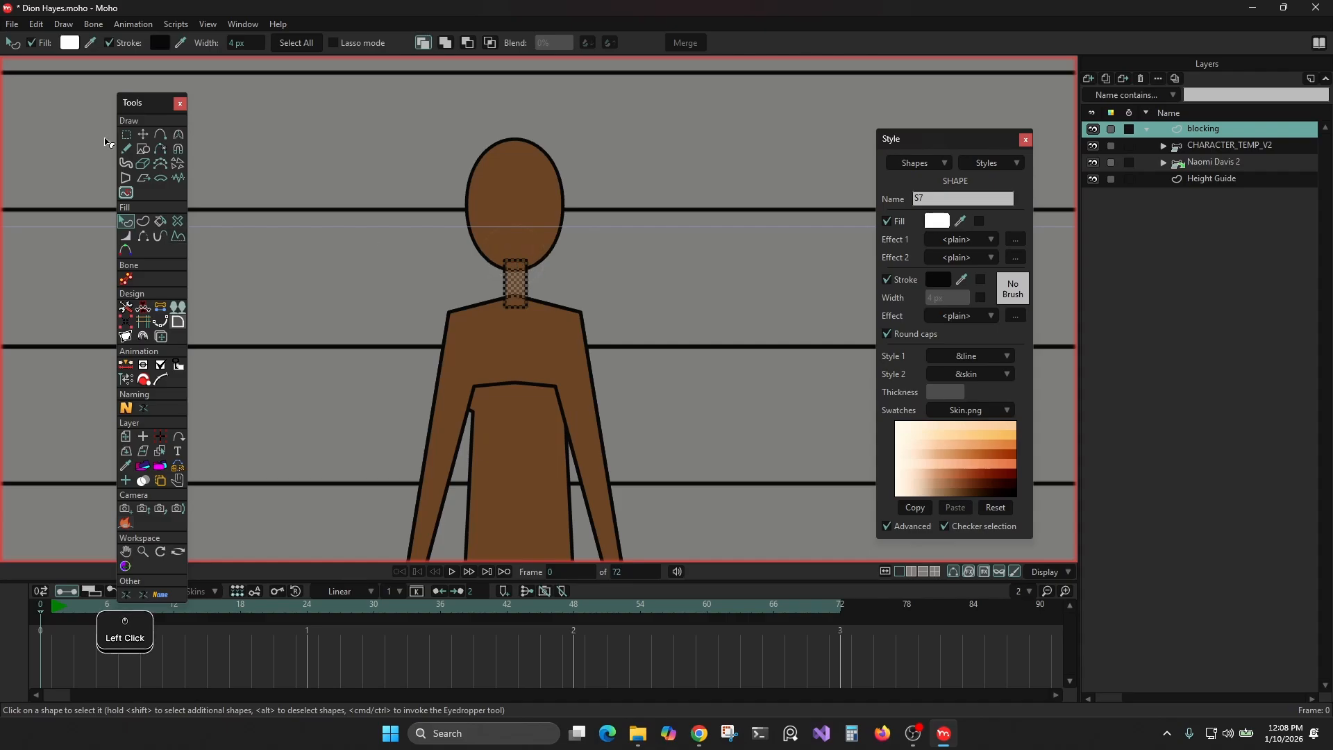
pyautogui.click(143, 133)
pyautogui.keyDown('alt'); pyautogui.click(533, 281); pyautogui.keyUp('alt')
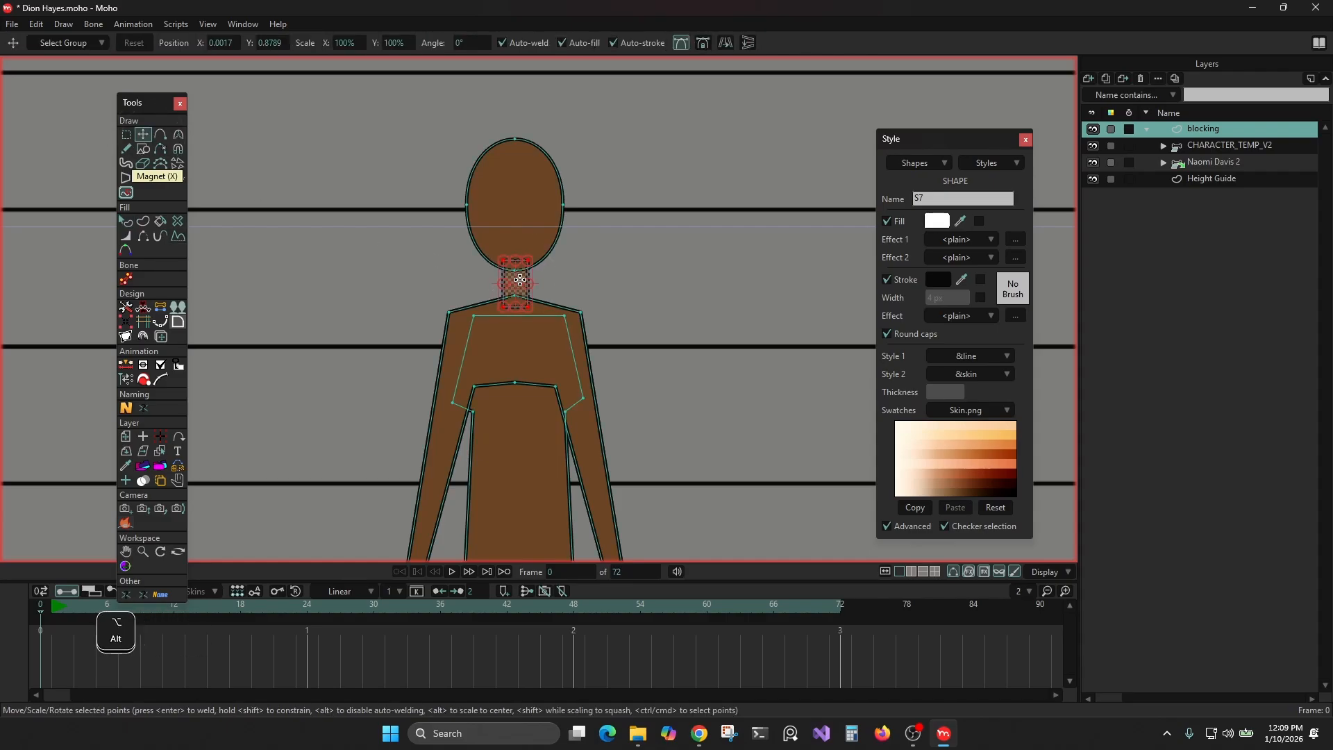
pyautogui.keyDown('alt'); pyautogui.click(528, 281); pyautogui.keyUp('alt')
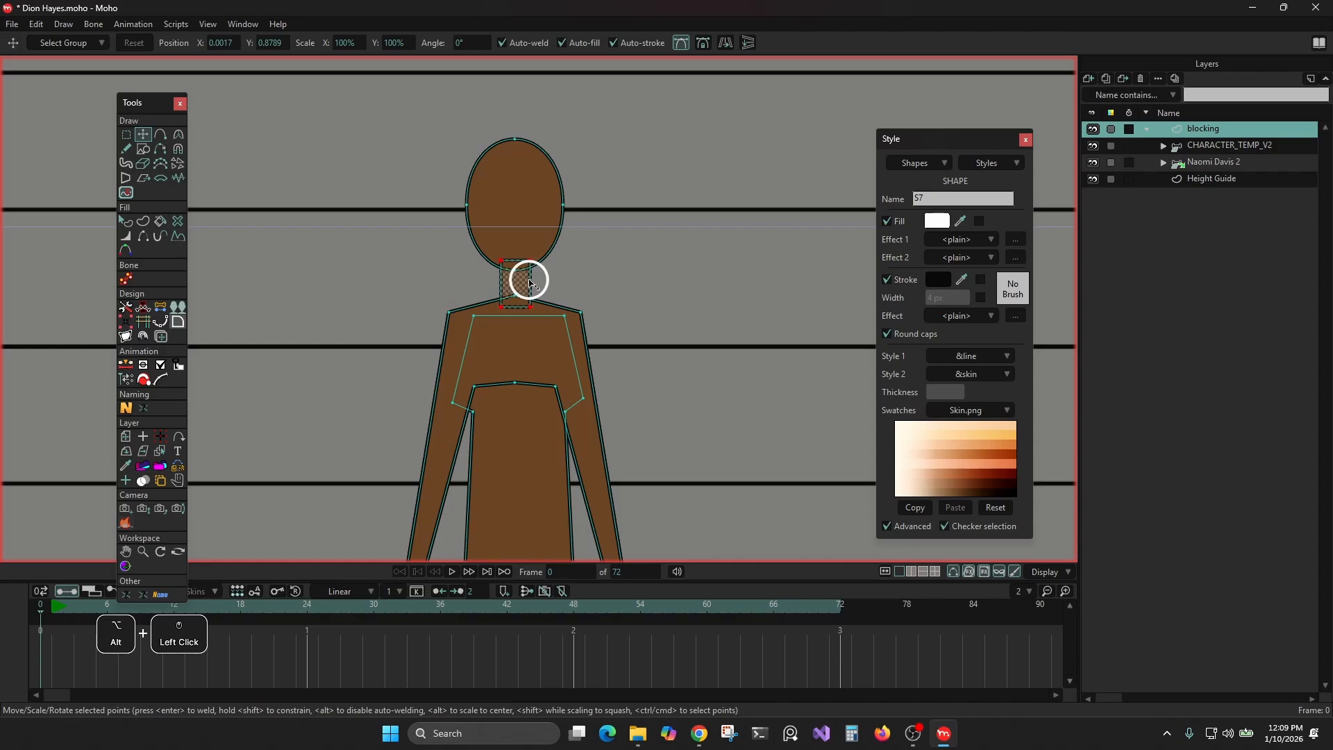
# Try to narrow the neck's top edge by scaling its two upper corner points about their centre.
pyautogui.moveTo(492, 247); pyautogui.dragTo(539, 270)
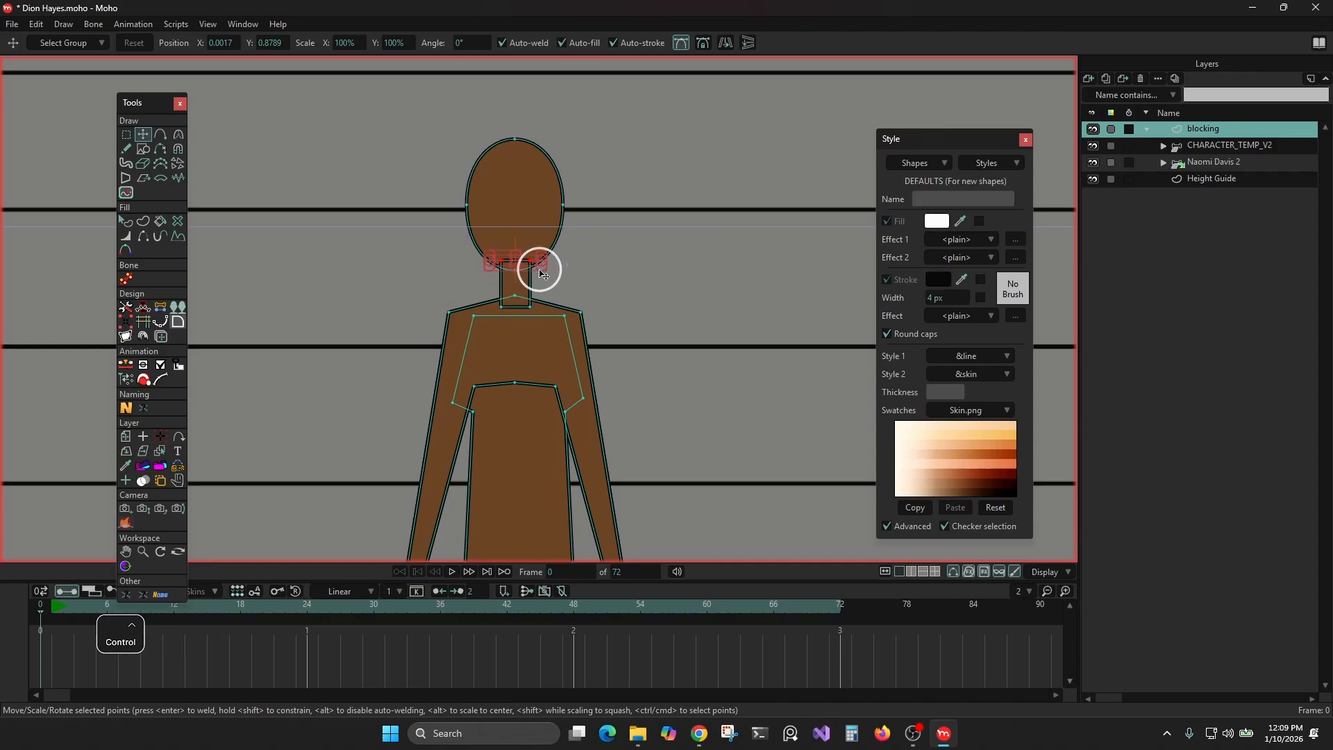
pyautogui.keyDown('alt'); pyautogui.click(543, 263); pyautogui.keyUp('alt')
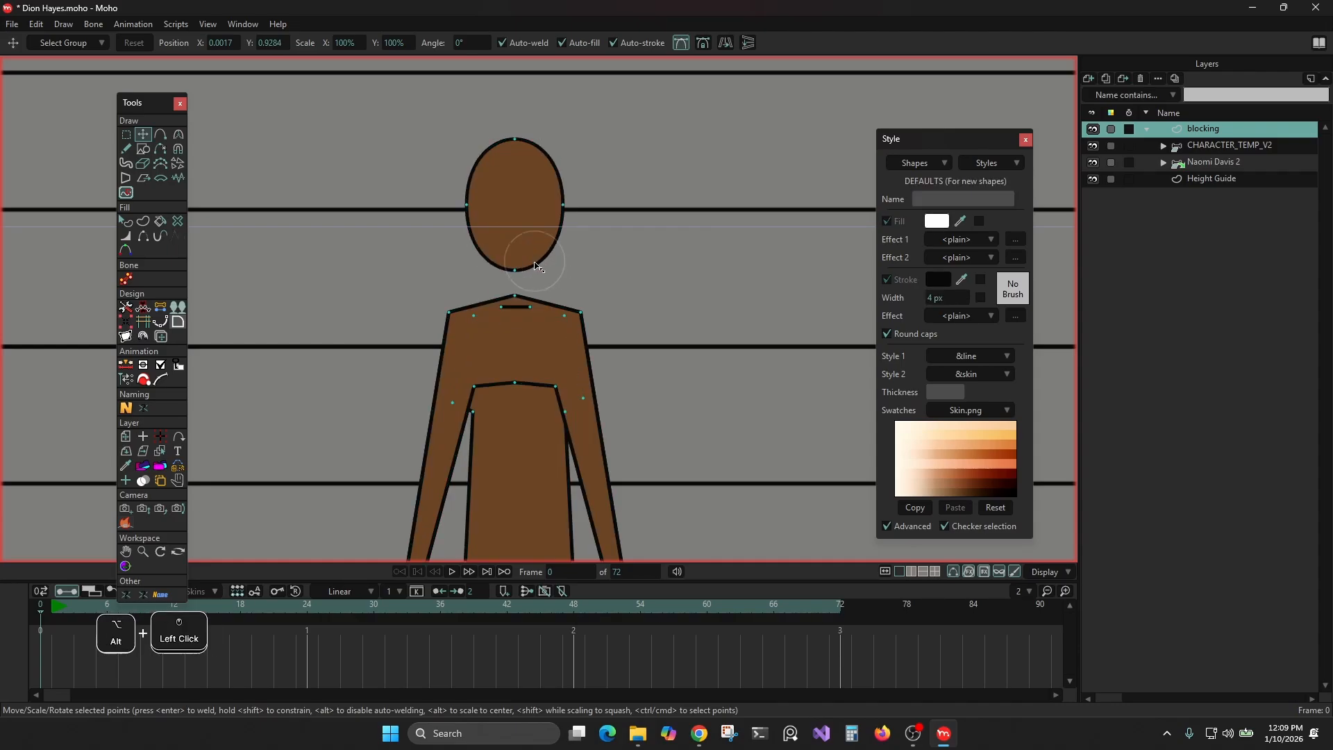
pyautogui.hotkey('ctrl', 'z')
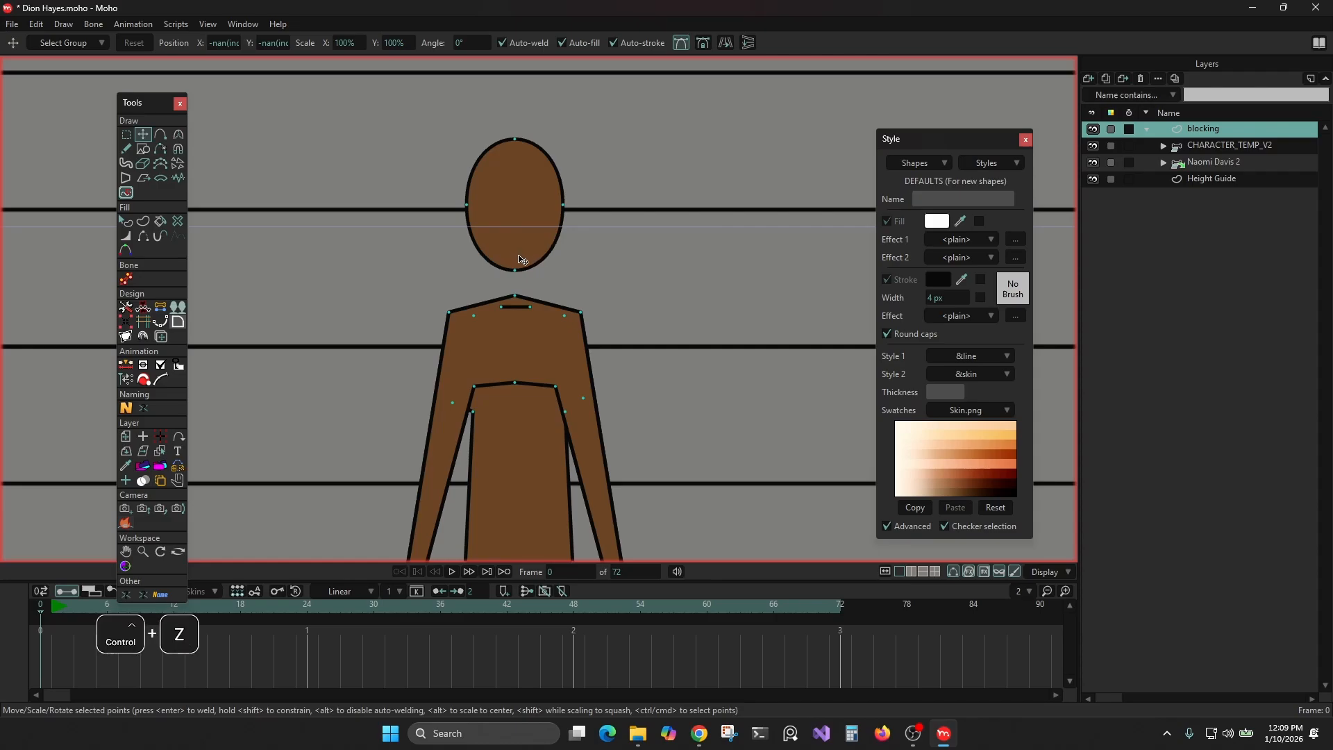
# Retry resizing the neck's top edge by moving and scaling its upper corner points, and undo the change.
pyautogui.scroll(2, 541, 250)
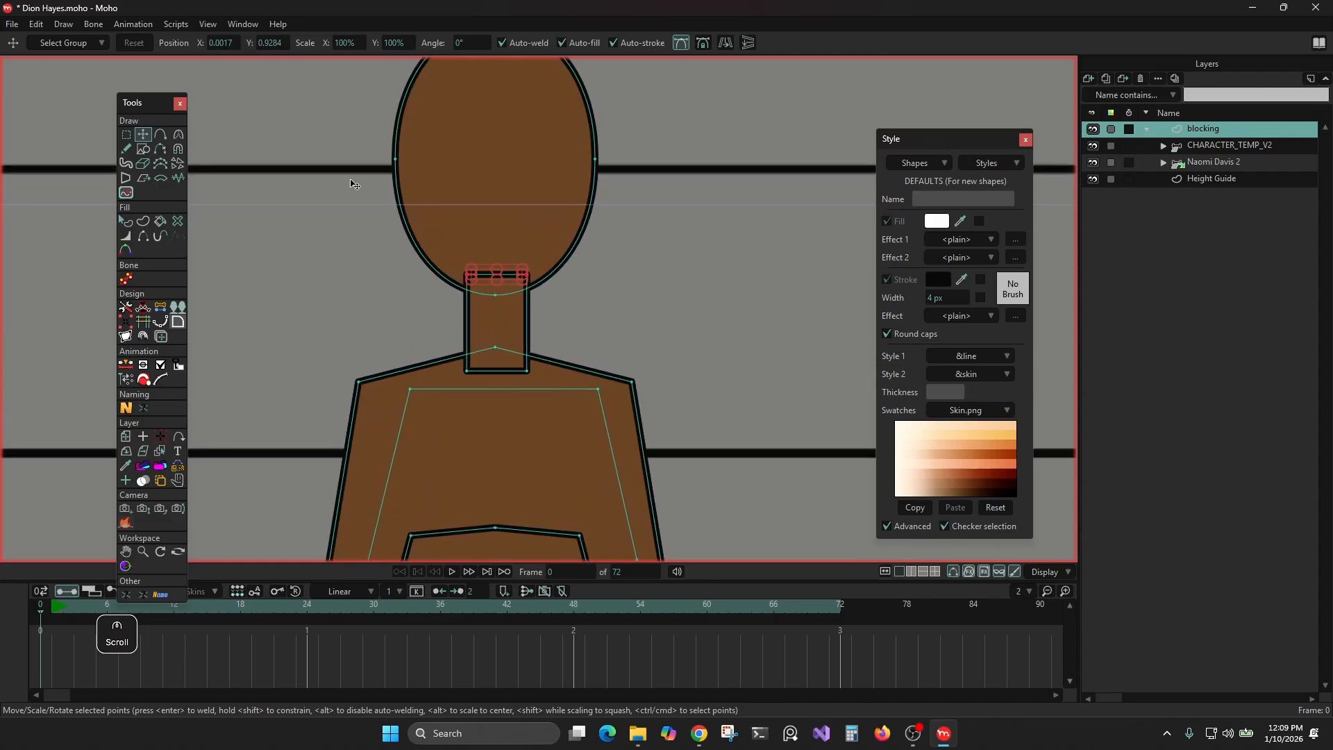
pyautogui.scroll(2, 547, 291)
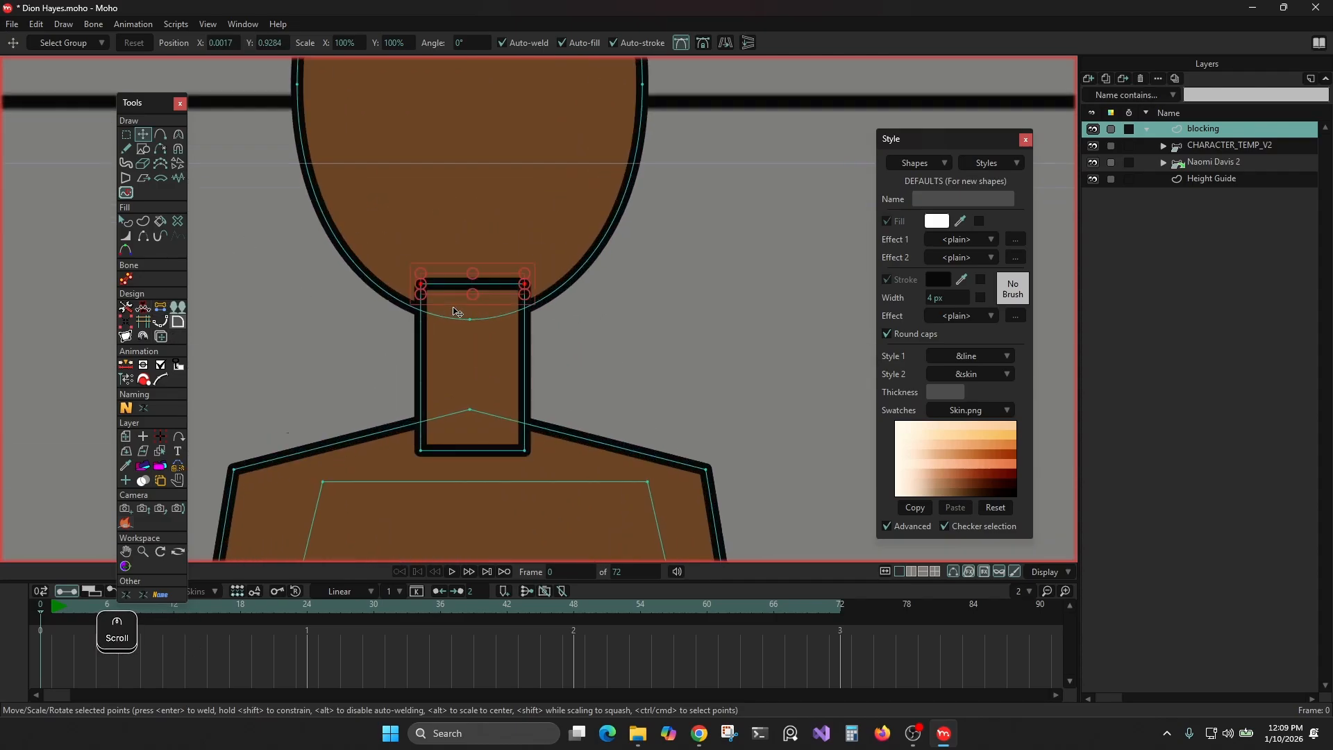
pyautogui.moveTo(548, 279)
pyautogui.mouseDown()
pyautogui.moveTo(523, 280)
pyautogui.moveTo(671, 288)
pyautogui.moveTo(470, 284)
pyautogui.moveTo(651, 296)
pyautogui.moveTo(566, 292)
pyautogui.mouseUp()
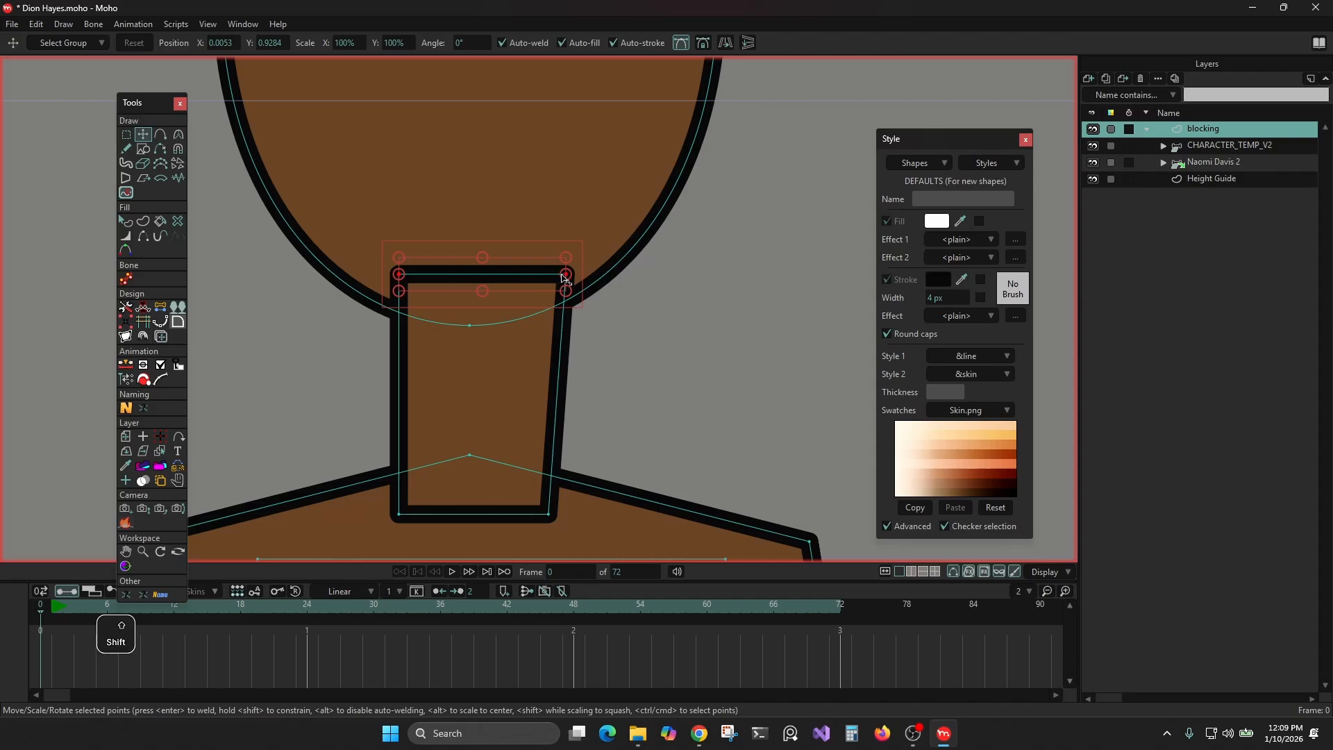
pyautogui.moveTo(566, 278); pyautogui.dragTo(512, 283)
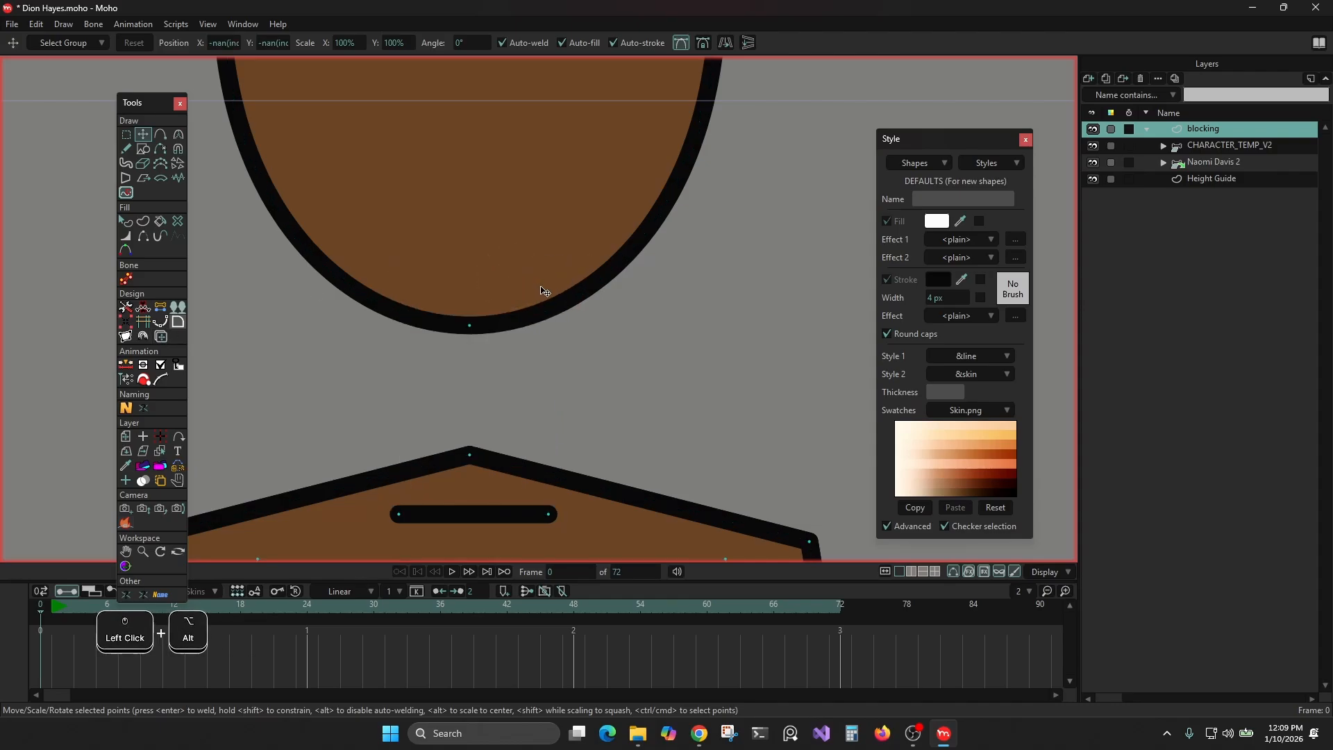
pyautogui.scroll(-4, 546, 303)
pyautogui.scroll(3, 545, 303)
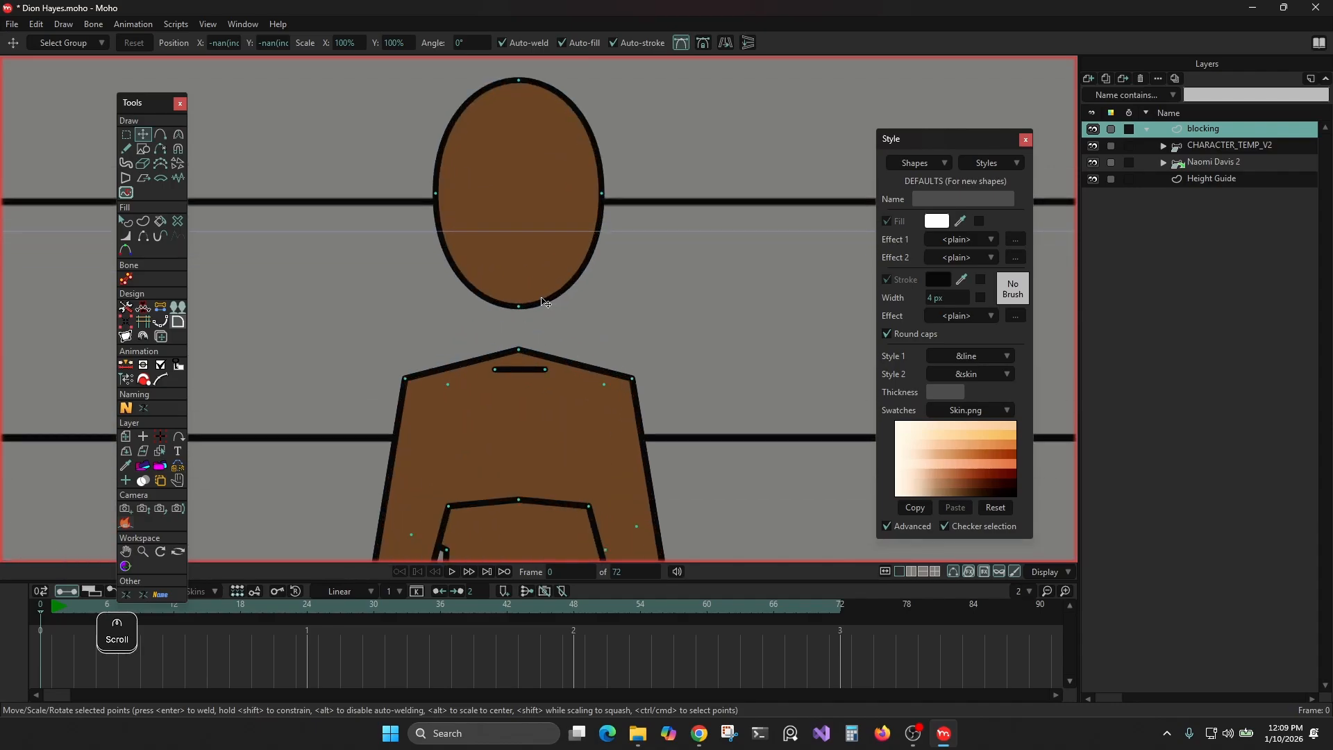
pyautogui.scroll(-1, 546, 303)
pyautogui.click(125, 134)
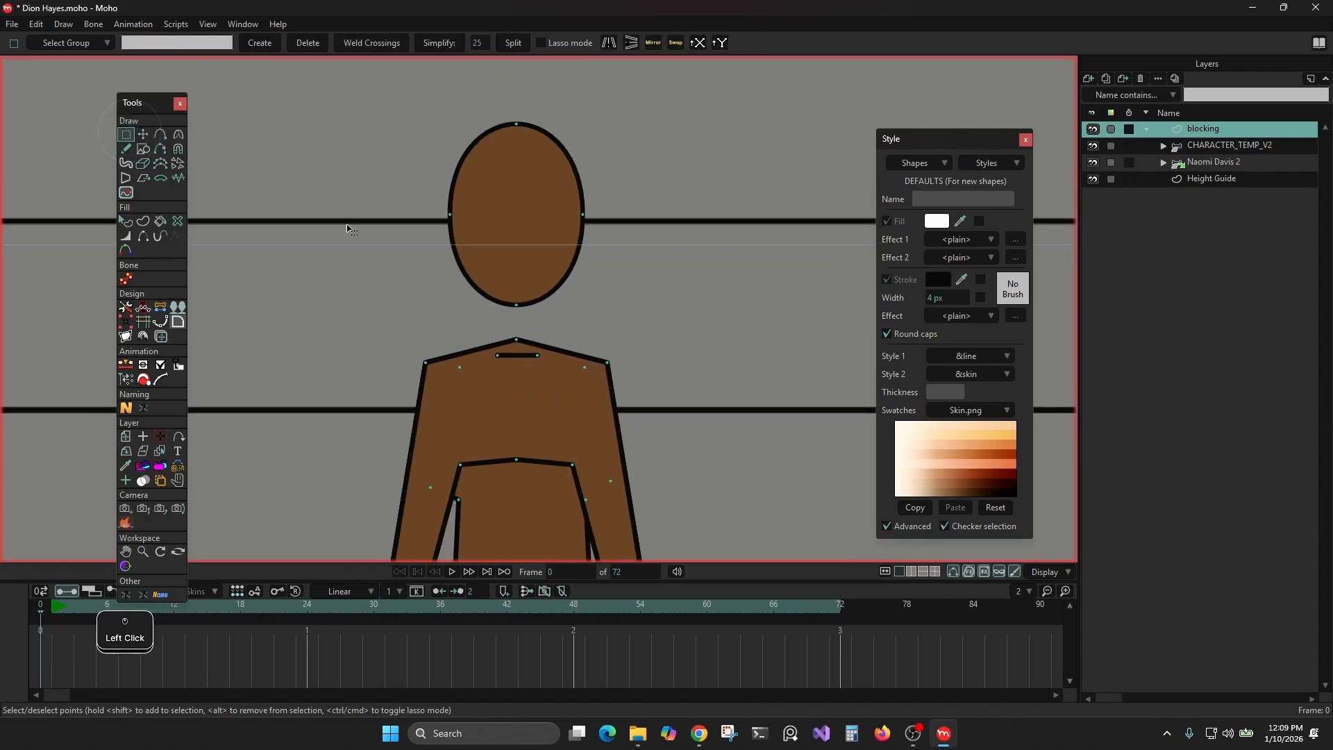
pyautogui.keyDown('alt'); pyautogui.click(459, 318); pyautogui.keyUp('alt')
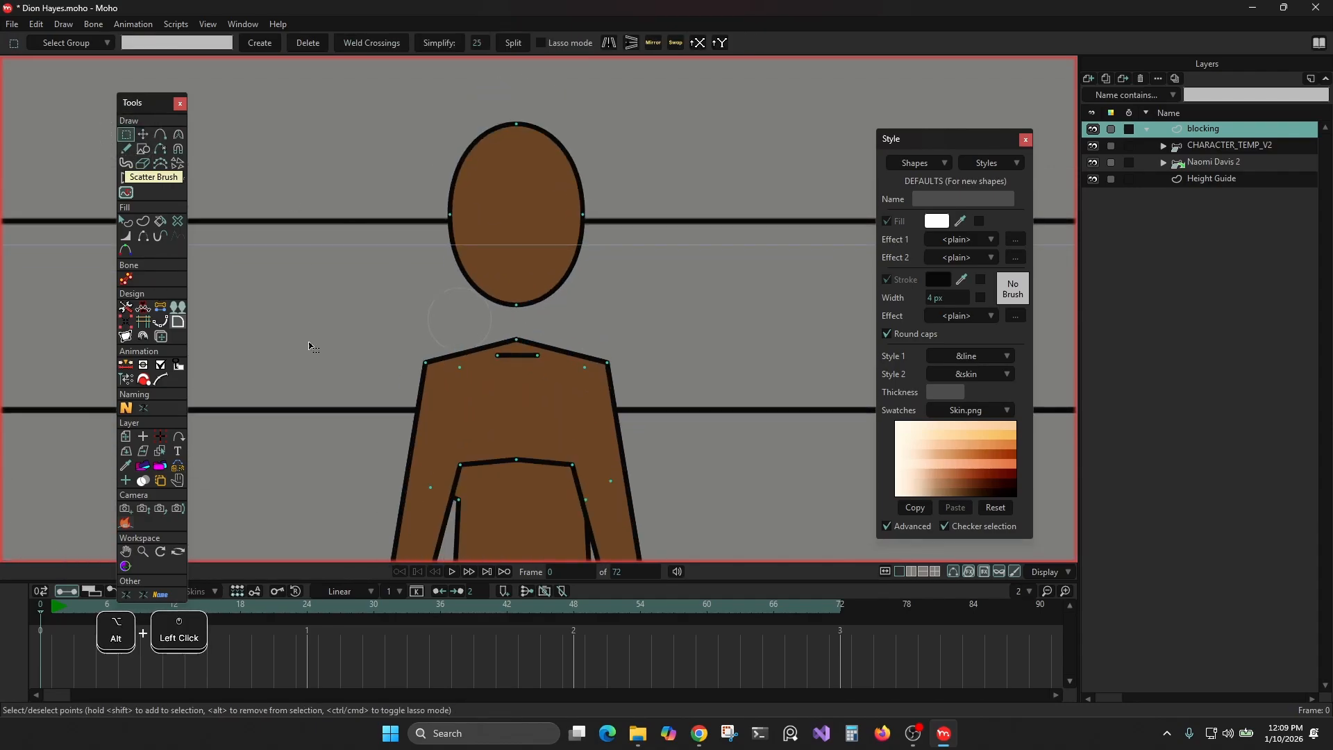
pyautogui.click(164, 335)
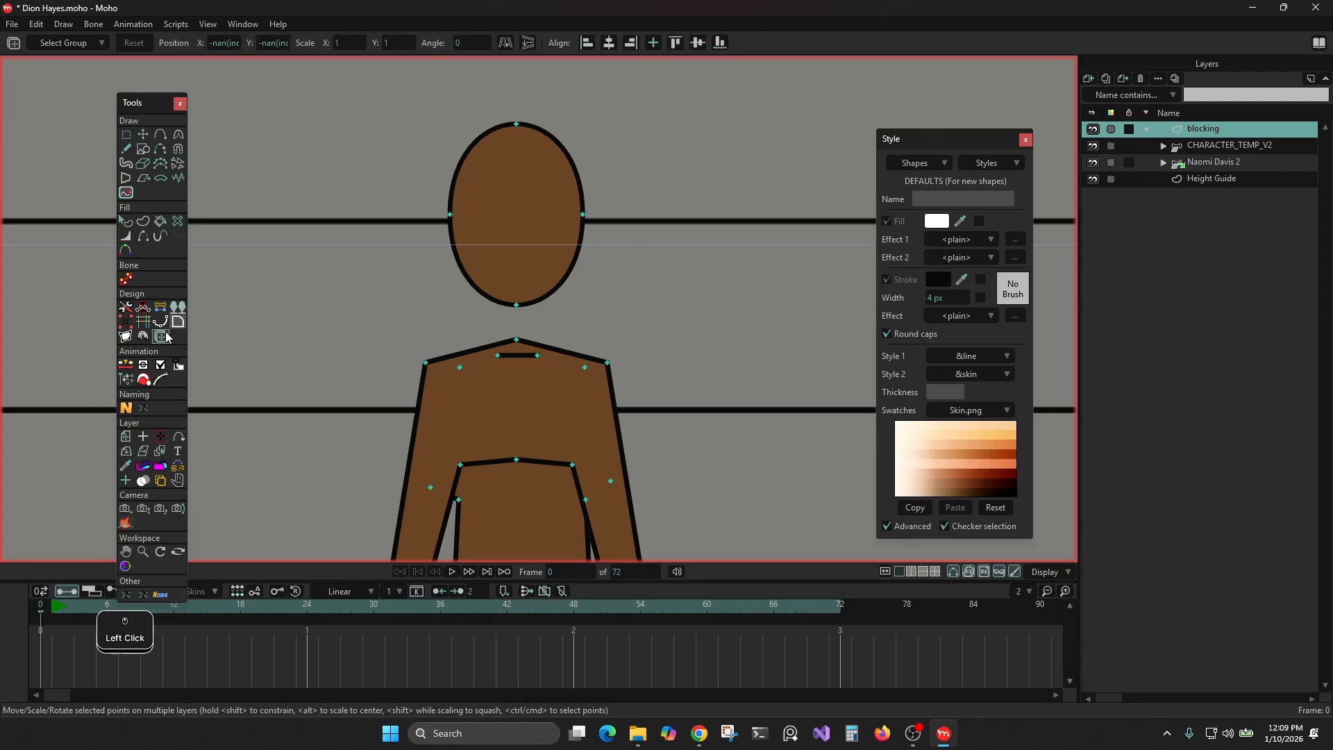
pyautogui.click(125, 134)
pyautogui.click(330, 245)
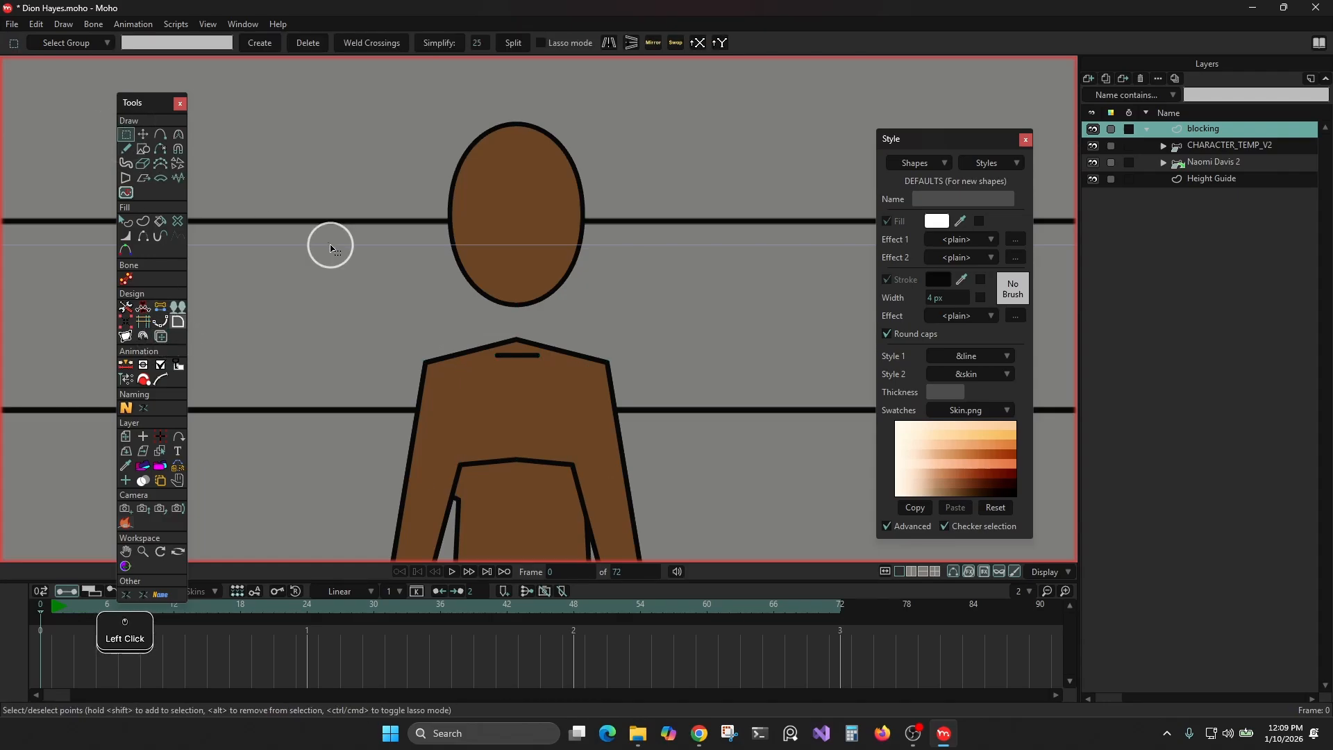
pyautogui.click(161, 336)
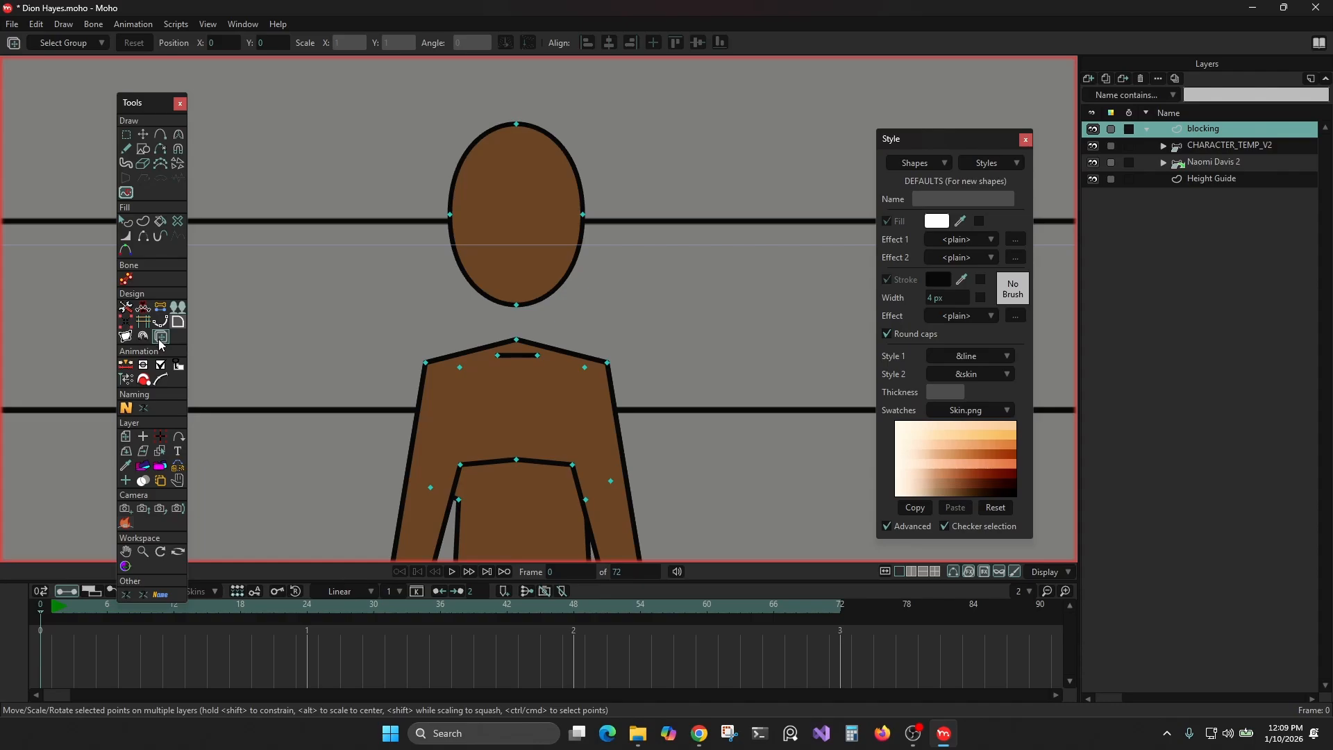
pyautogui.click(161, 337)
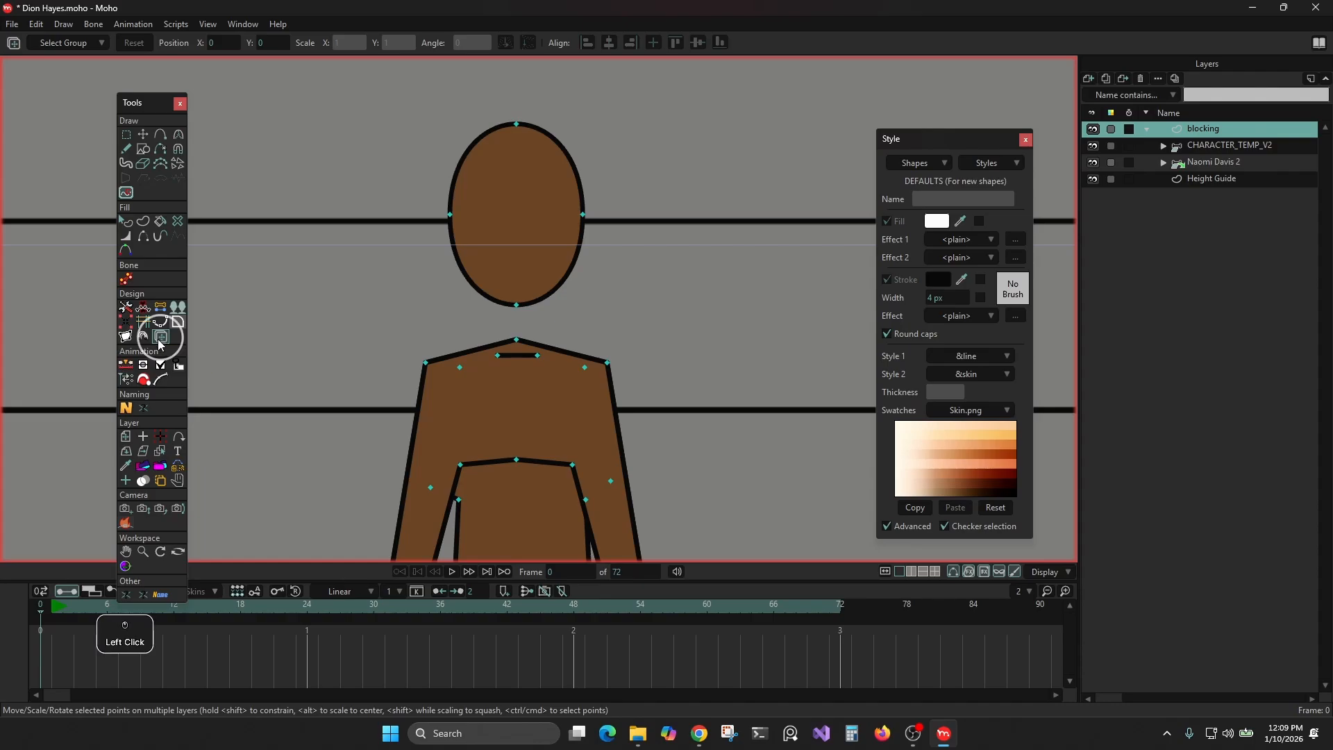
pyautogui.click(125, 134)
pyautogui.hotkey('ctrl', 'z')
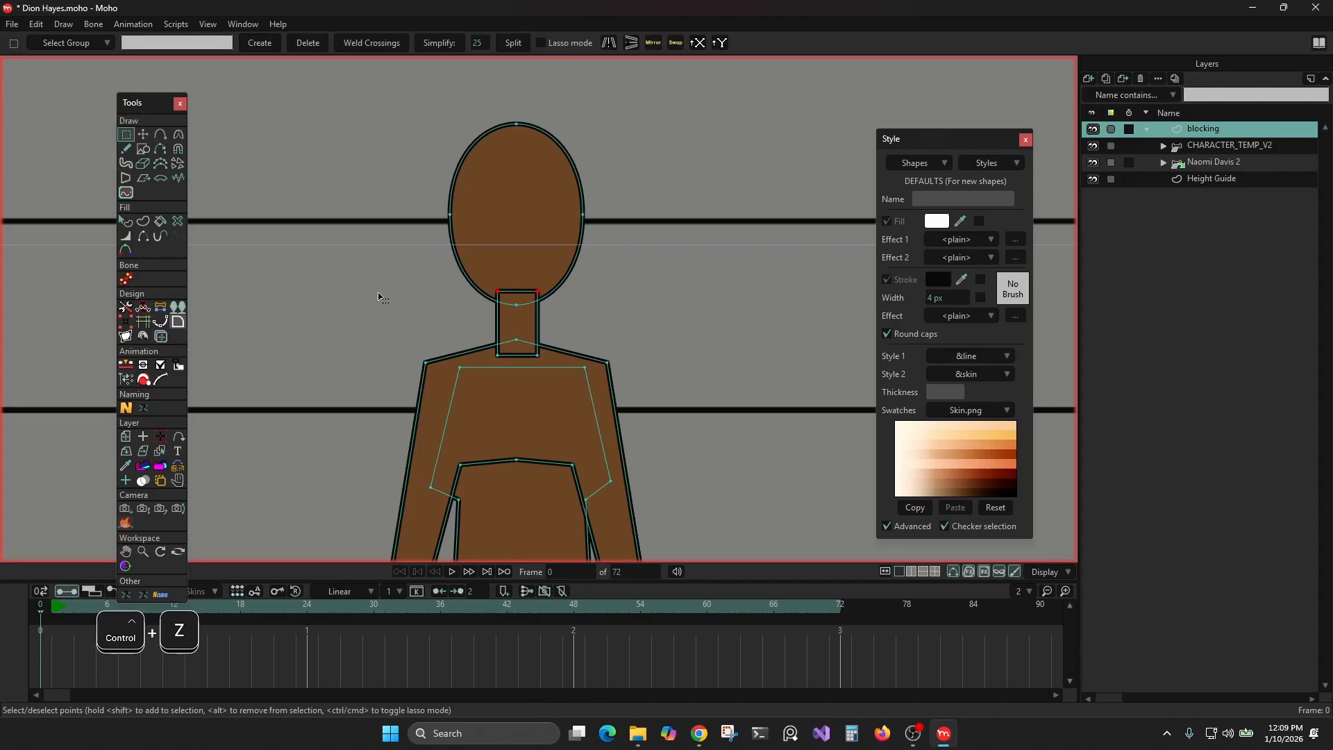
# Move the neck's two upper corner points inward one at a time so the neck tapers toward the head.
pyautogui.click(143, 134)
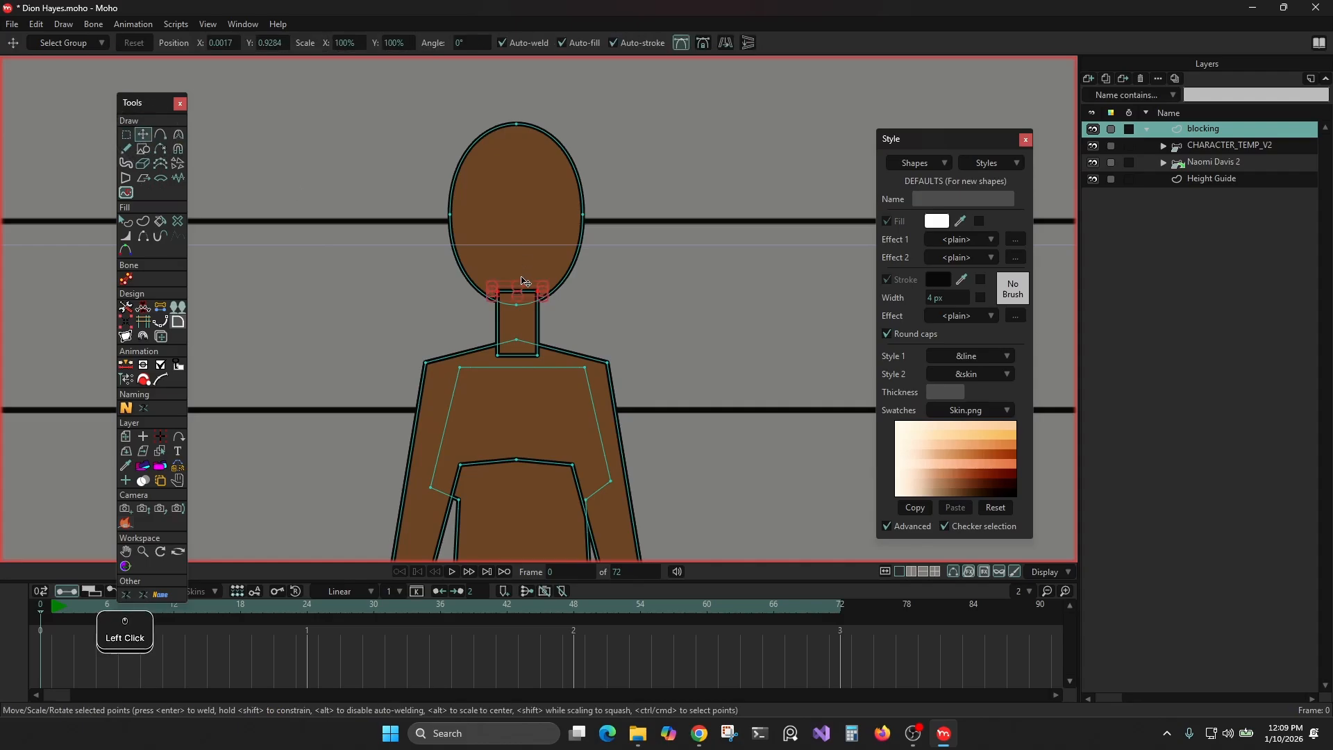
pyautogui.scroll(3, 528, 280)
pyautogui.moveTo(534, 307)
pyautogui.mouseDown()
pyautogui.moveTo(511, 307)
pyautogui.moveTo(535, 304)
pyautogui.mouseUp()
pyautogui.moveTo(451, 280); pyautogui.dragTo(531, 305)
pyautogui.click(517, 306)
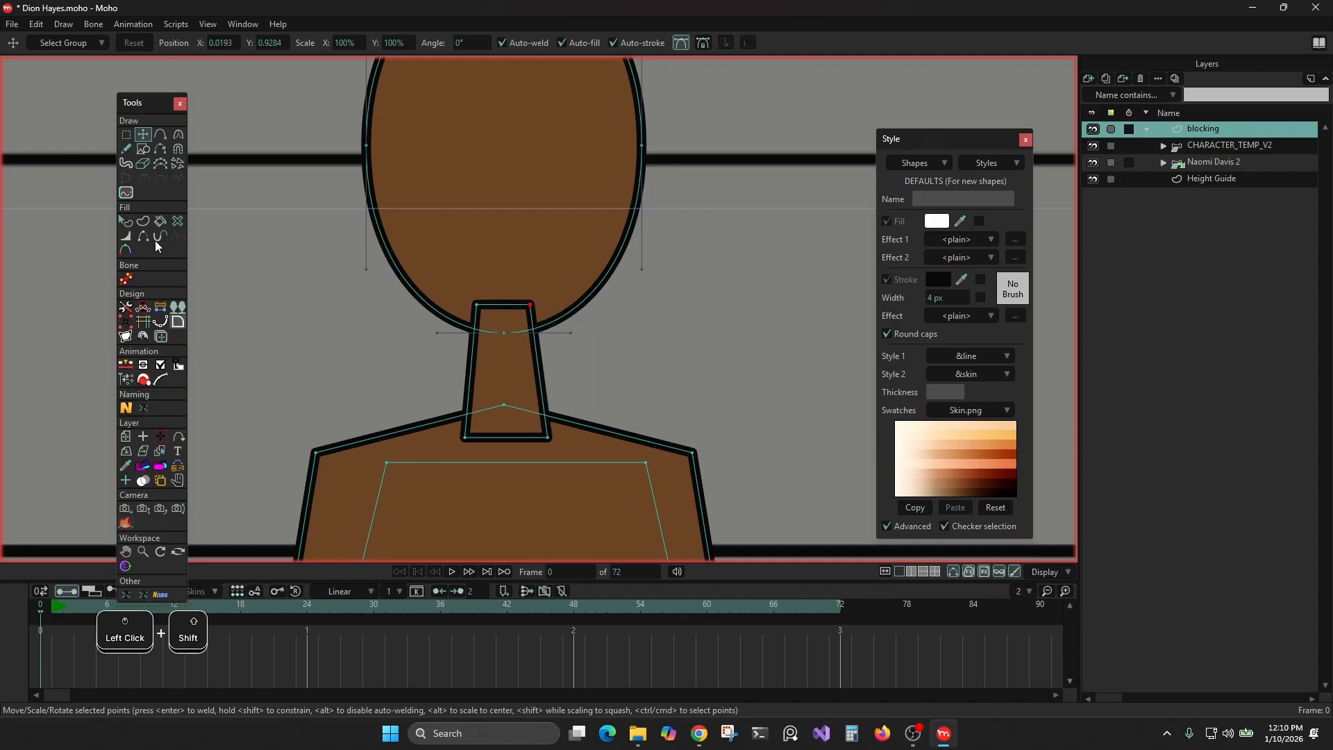
# Hide the outline along the neck's bottom edge where it overlaps the torso.
pyautogui.click(143, 236)
pyautogui.click(521, 437)
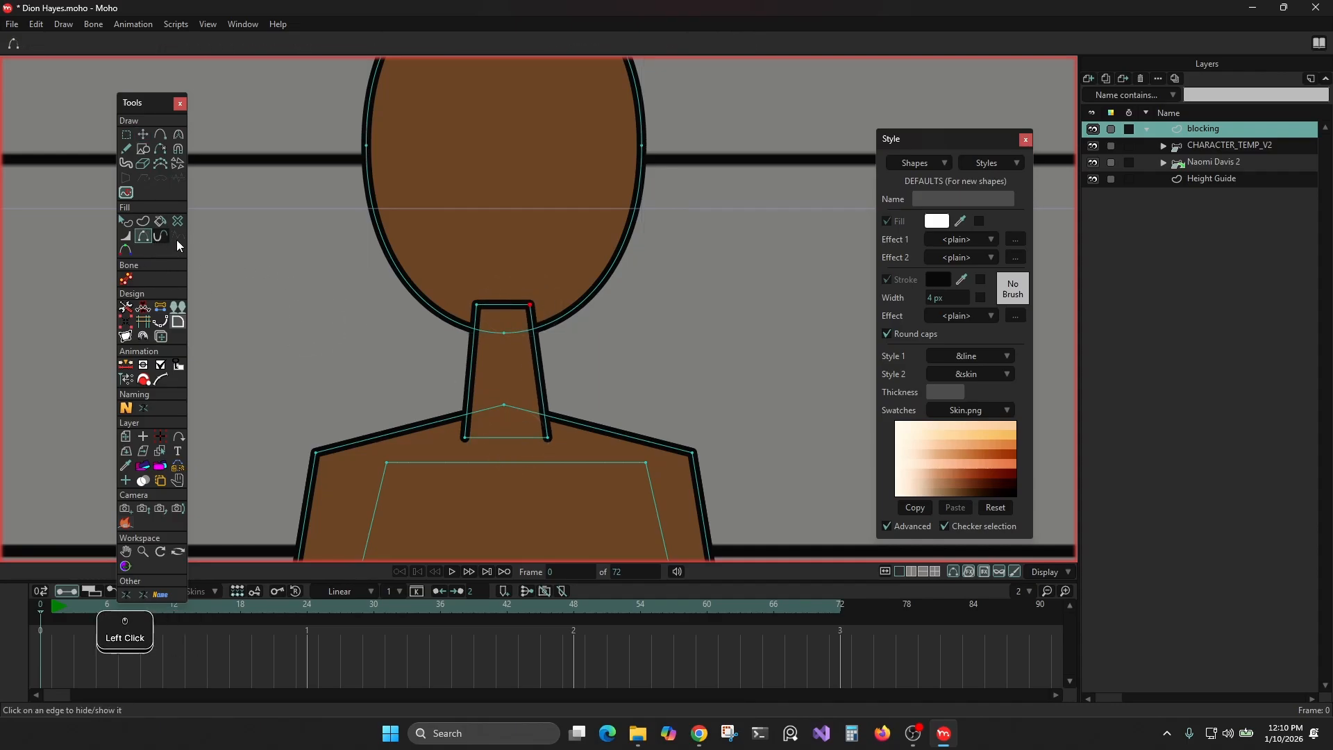
pyautogui.click(161, 336)
pyautogui.scroll(-3, 562, 245)
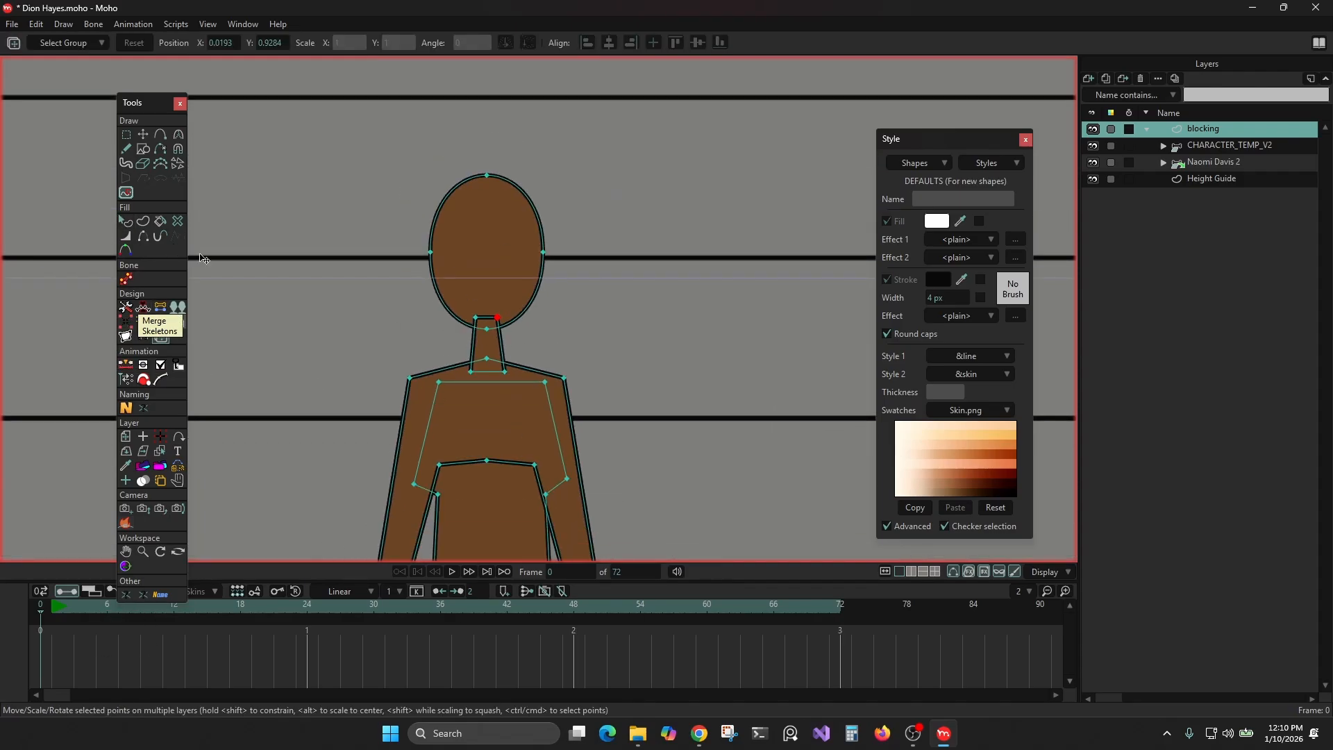
pyautogui.scroll(-2, 472, 340)
pyautogui.moveTo(629, 386); pyautogui.dragTo(662, 253)
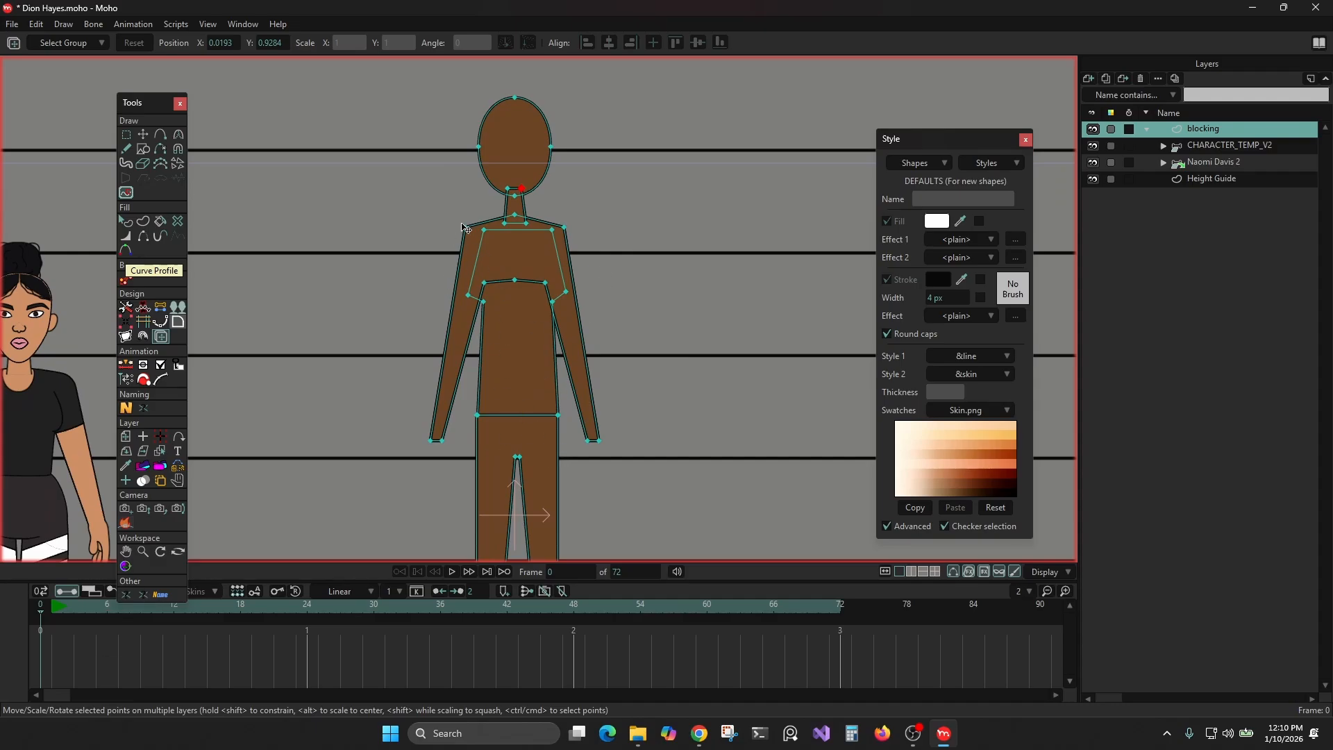
pyautogui.scroll(2, 492, 170)
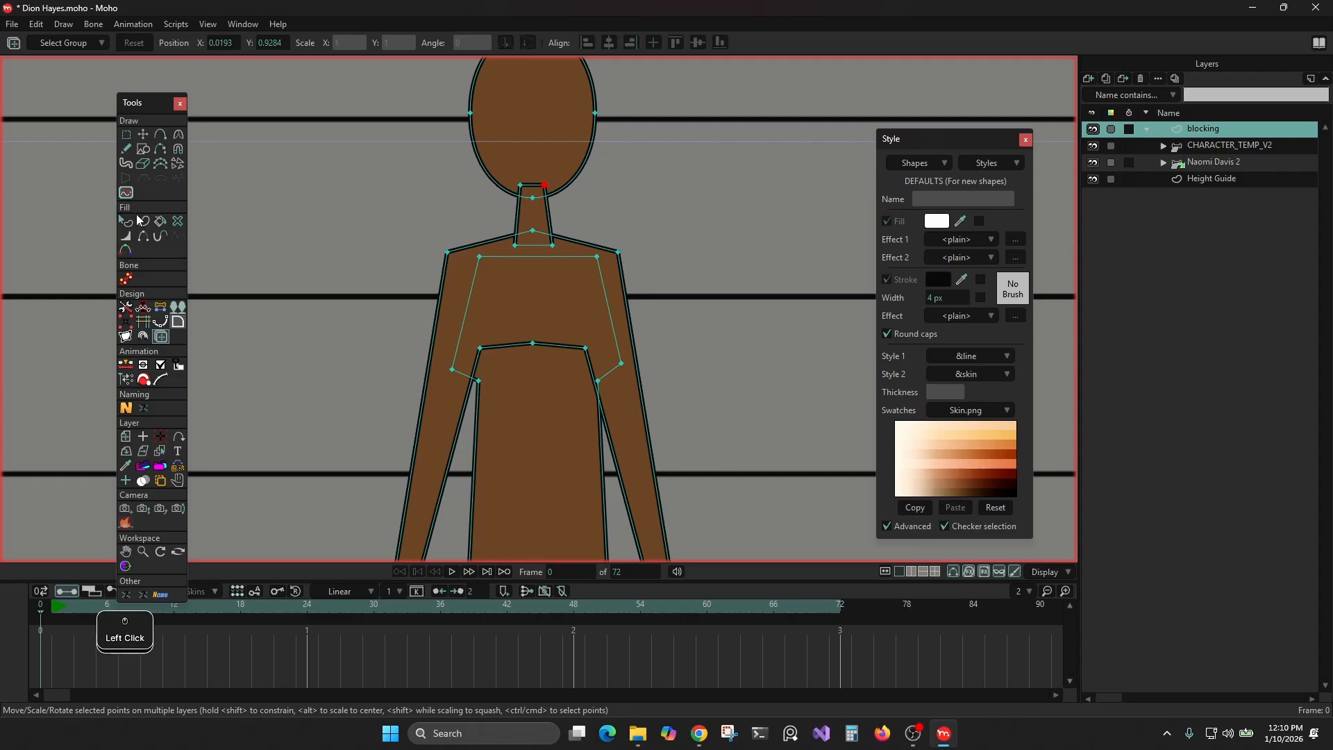
# Bring the head shape in front of the neck in the stacking order.
pyautogui.click(128, 222)
pyautogui.click(360, 223)
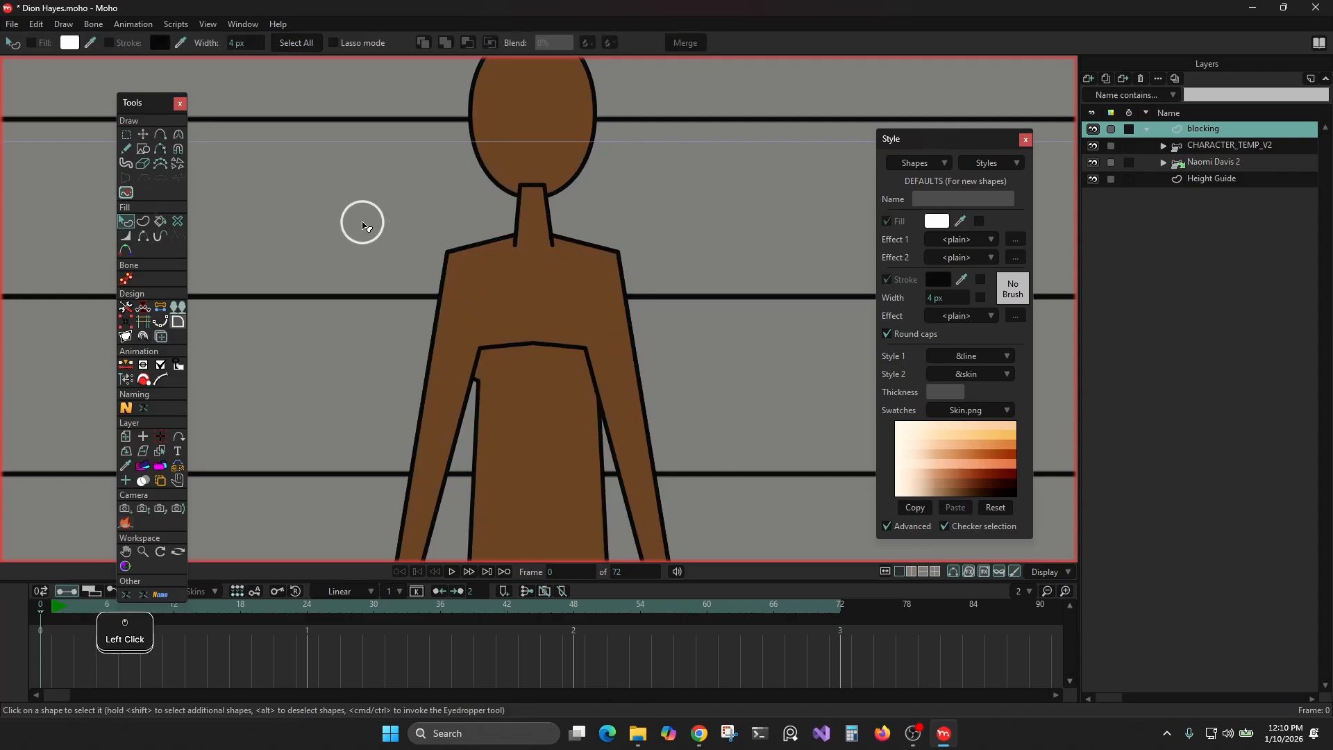
pyautogui.click(527, 228)
pyautogui.click(539, 137)
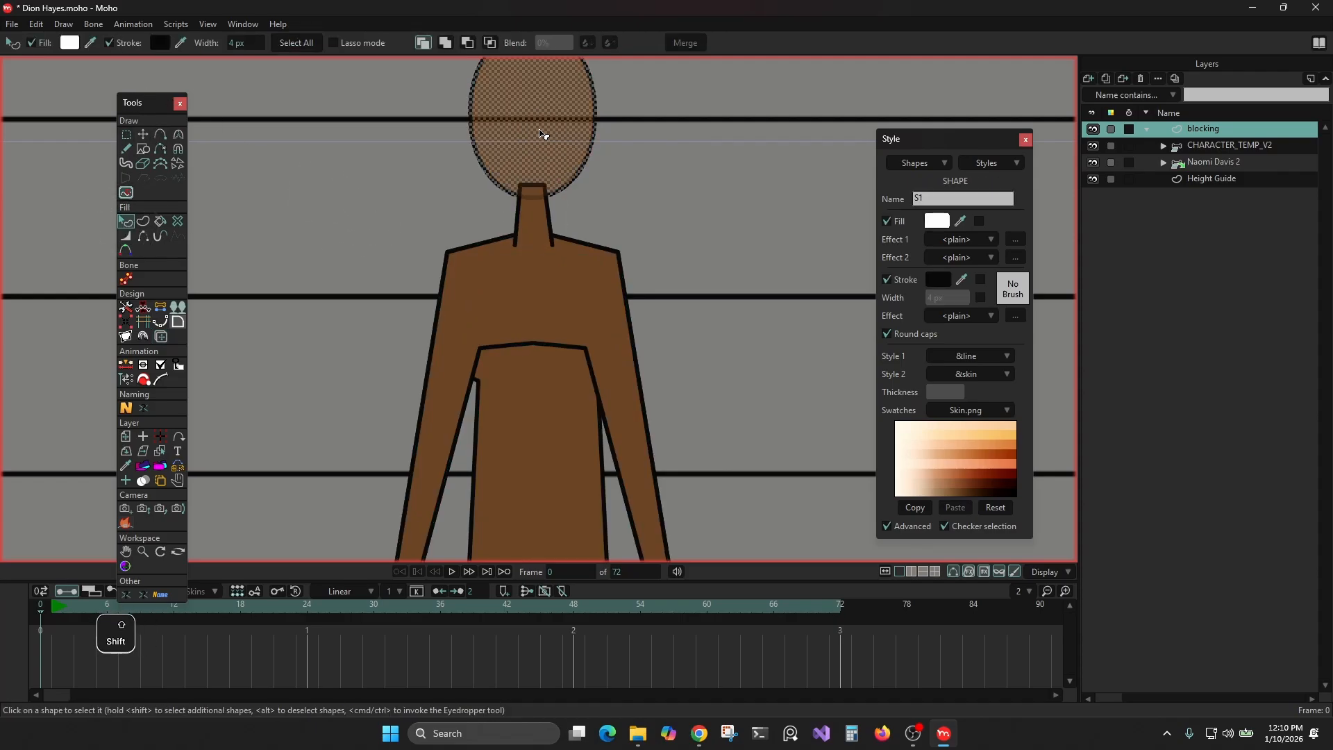
pyautogui.hotkey('shift', 'Up')
pyautogui.click(740, 236)
pyautogui.scroll(-5, 686, 307)
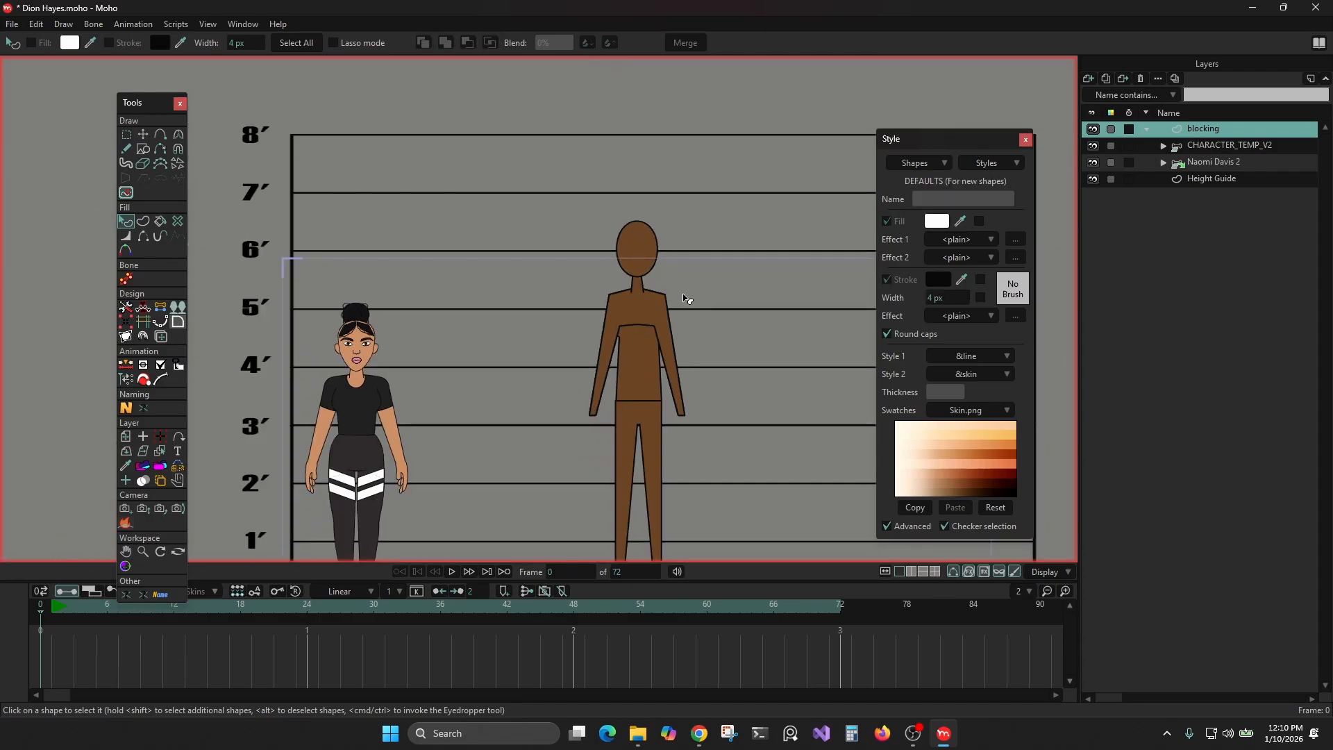
# Send the combined shoulder-and-arm shape behind the torso in the stacking order.
pyautogui.scroll(3, 684, 298)
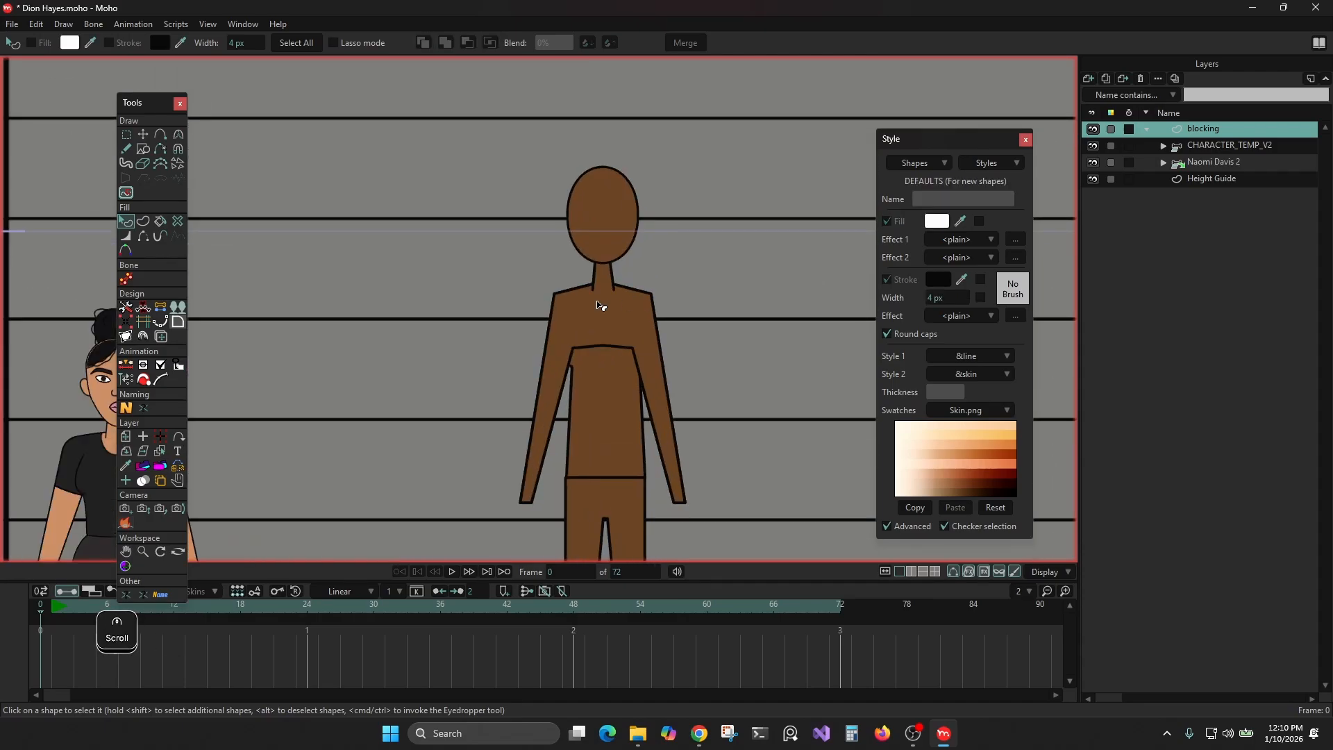
pyautogui.click(583, 314)
pyautogui.hotkey('shift', 'Down')
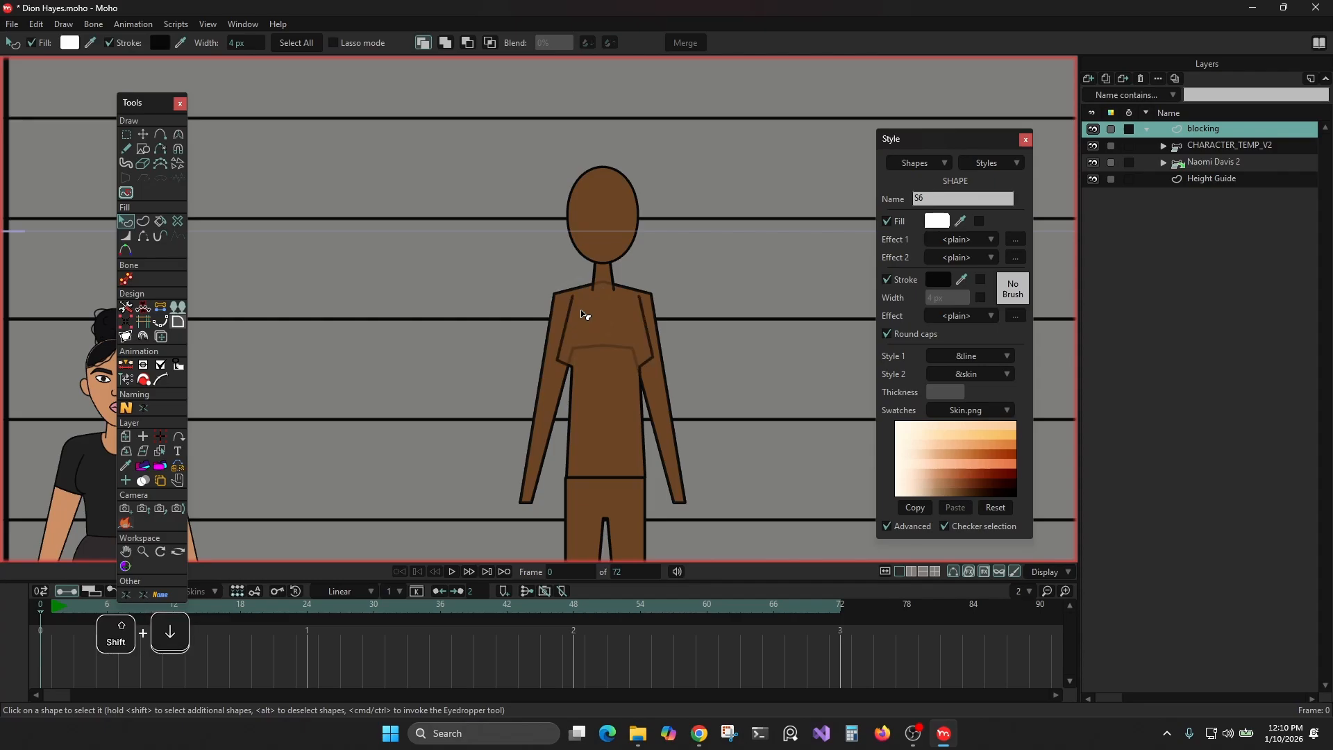
pyautogui.click(765, 271)
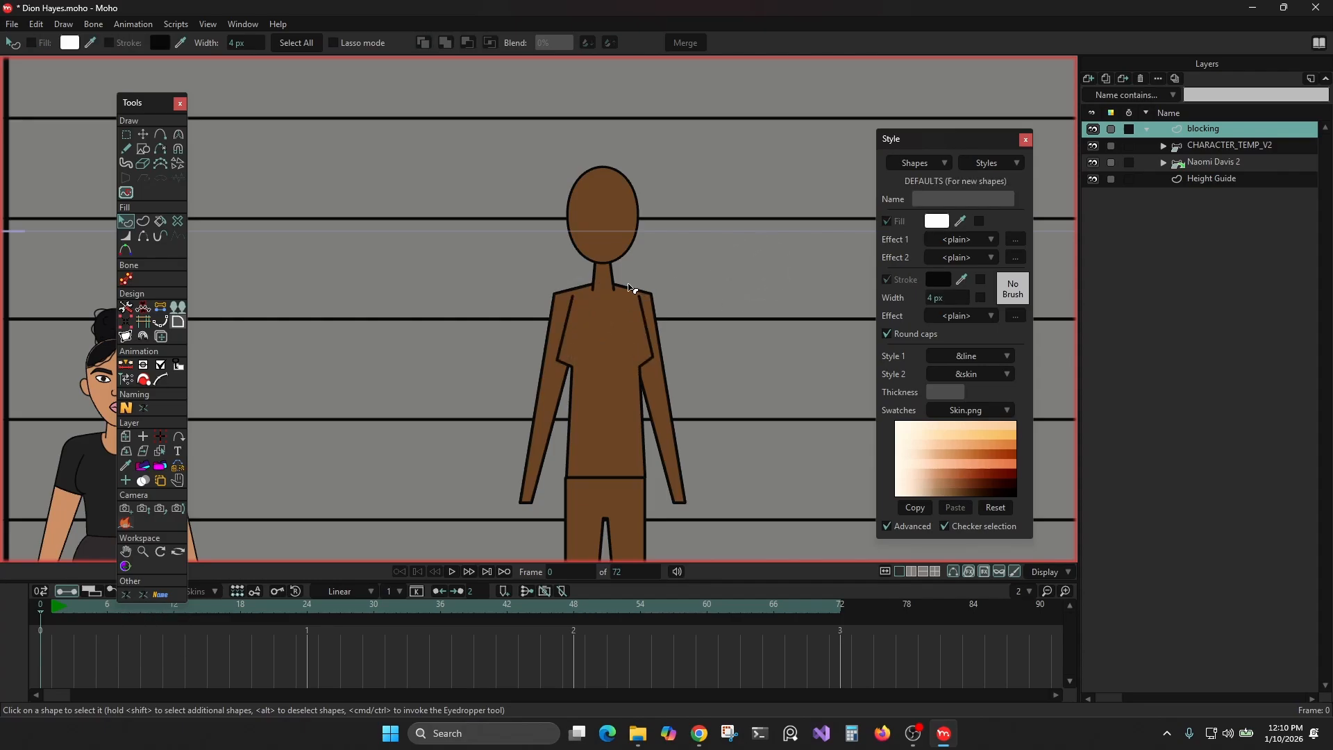
# Round the torso's two outer side points at armpit level to a curvature of 0.1457.
pyautogui.click(126, 134)
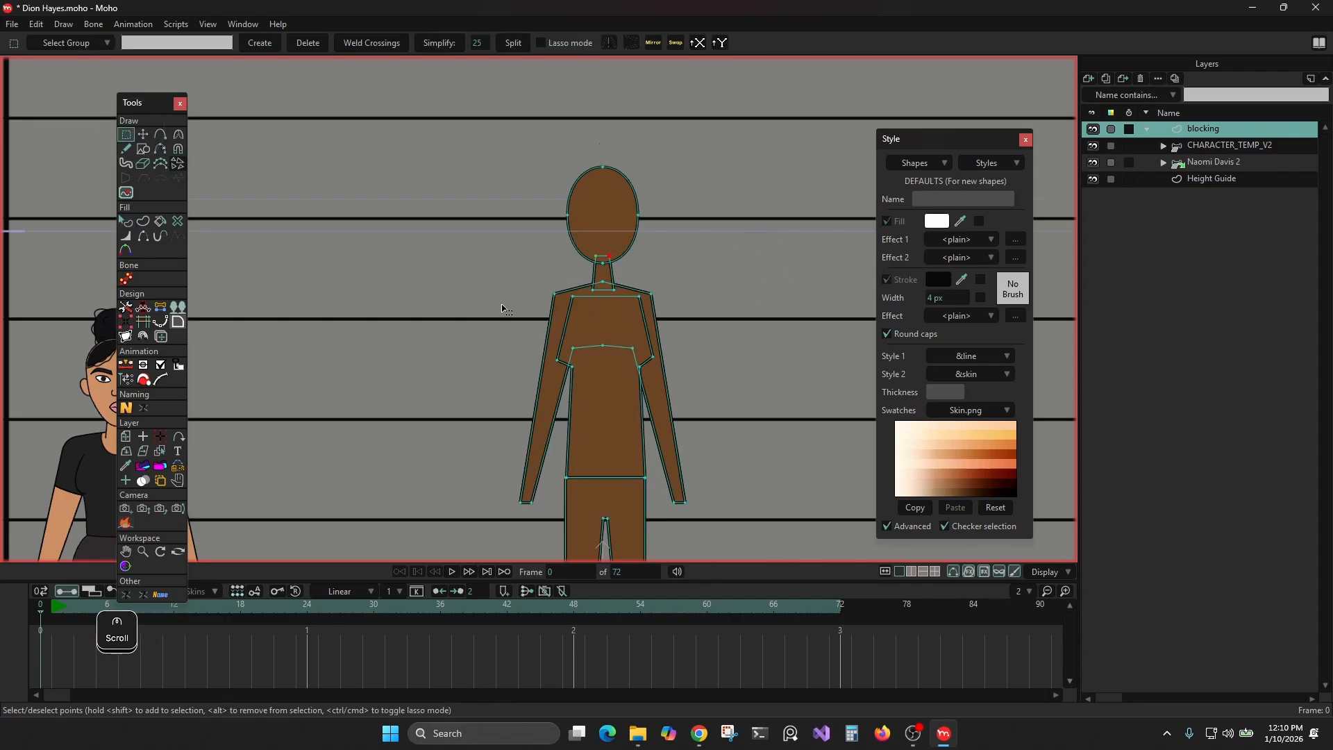
pyautogui.scroll(2, 506, 311)
pyautogui.moveTo(620, 288); pyautogui.dragTo(711, 315)
pyautogui.click(152, 134)
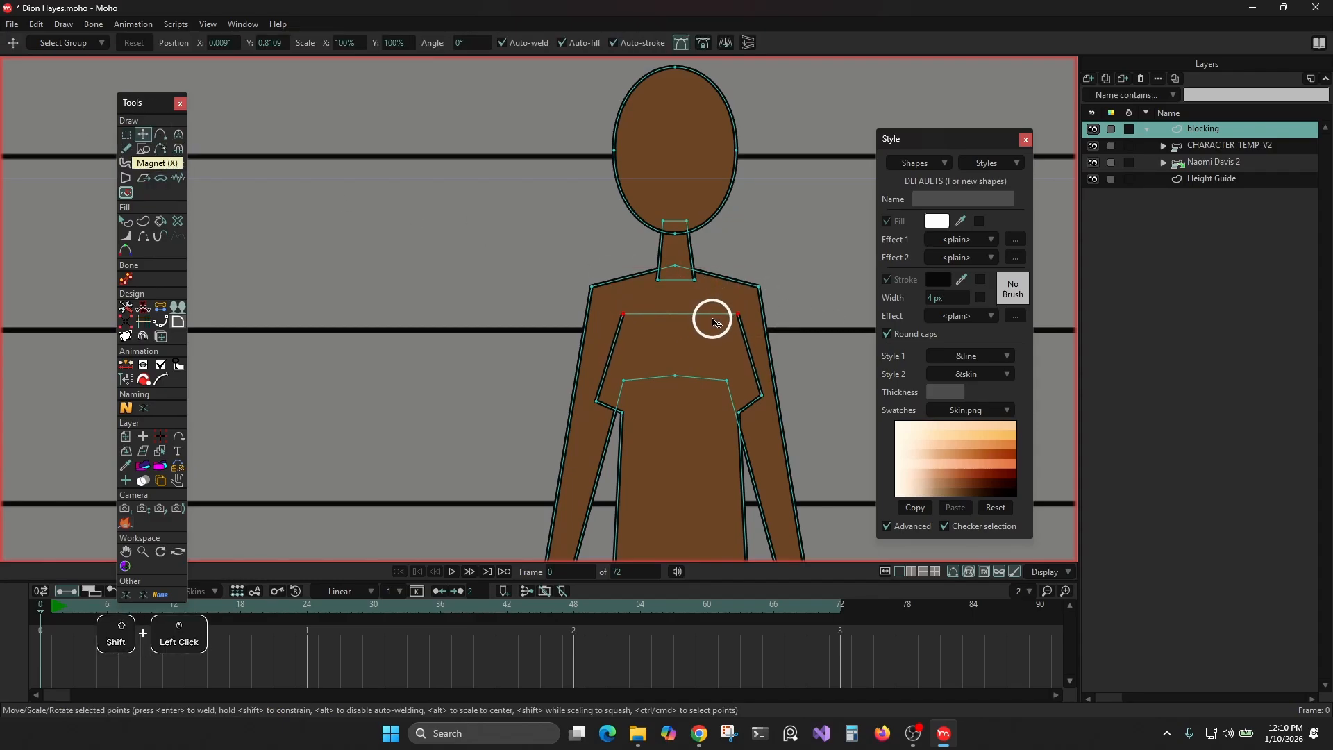
pyautogui.click(125, 134)
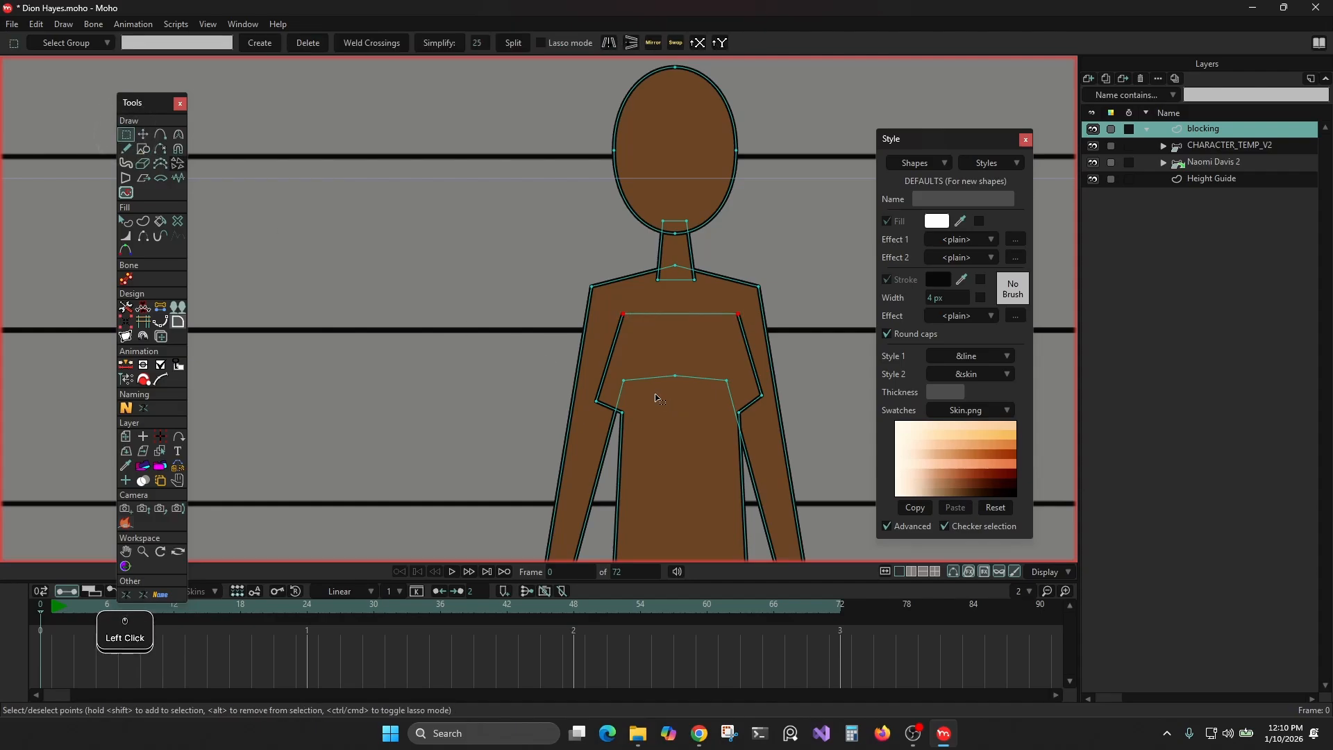
pyautogui.moveTo(588, 391); pyautogui.dragTo(767, 405)
pyautogui.click(177, 135)
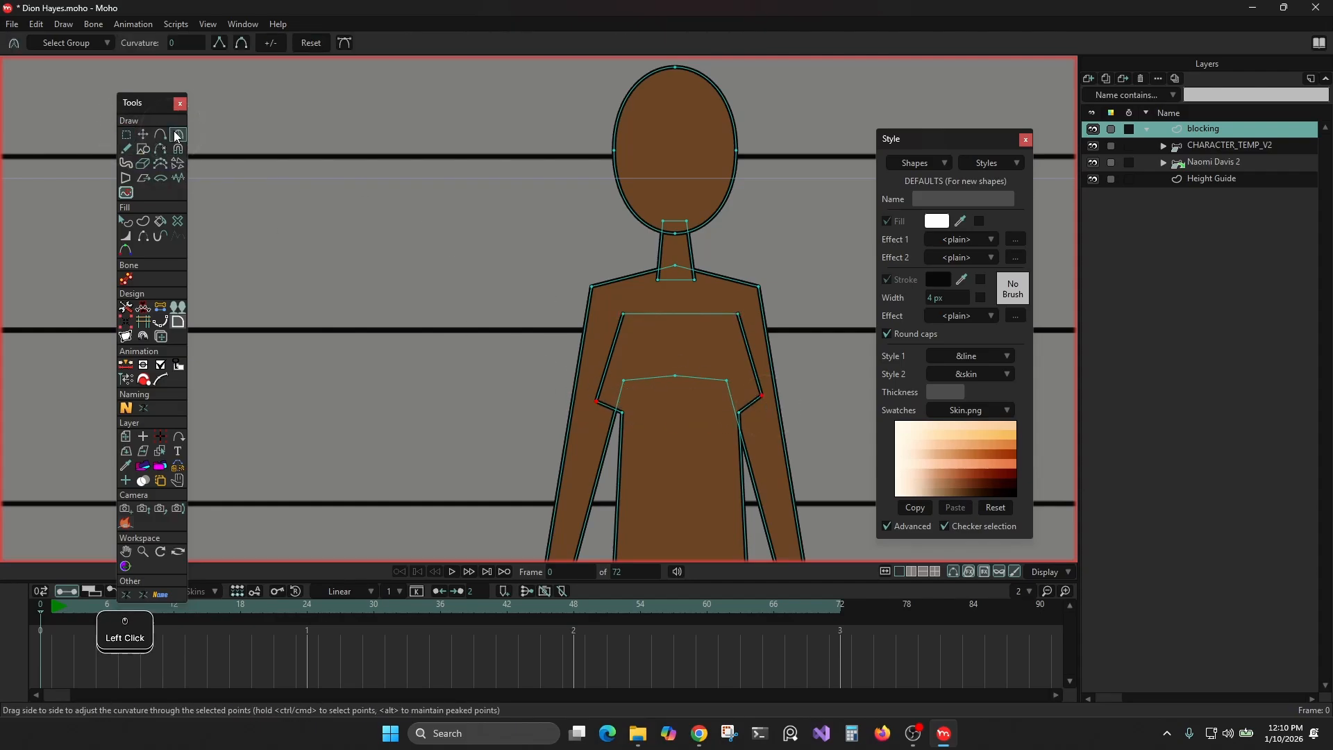
pyautogui.click(869, 391)
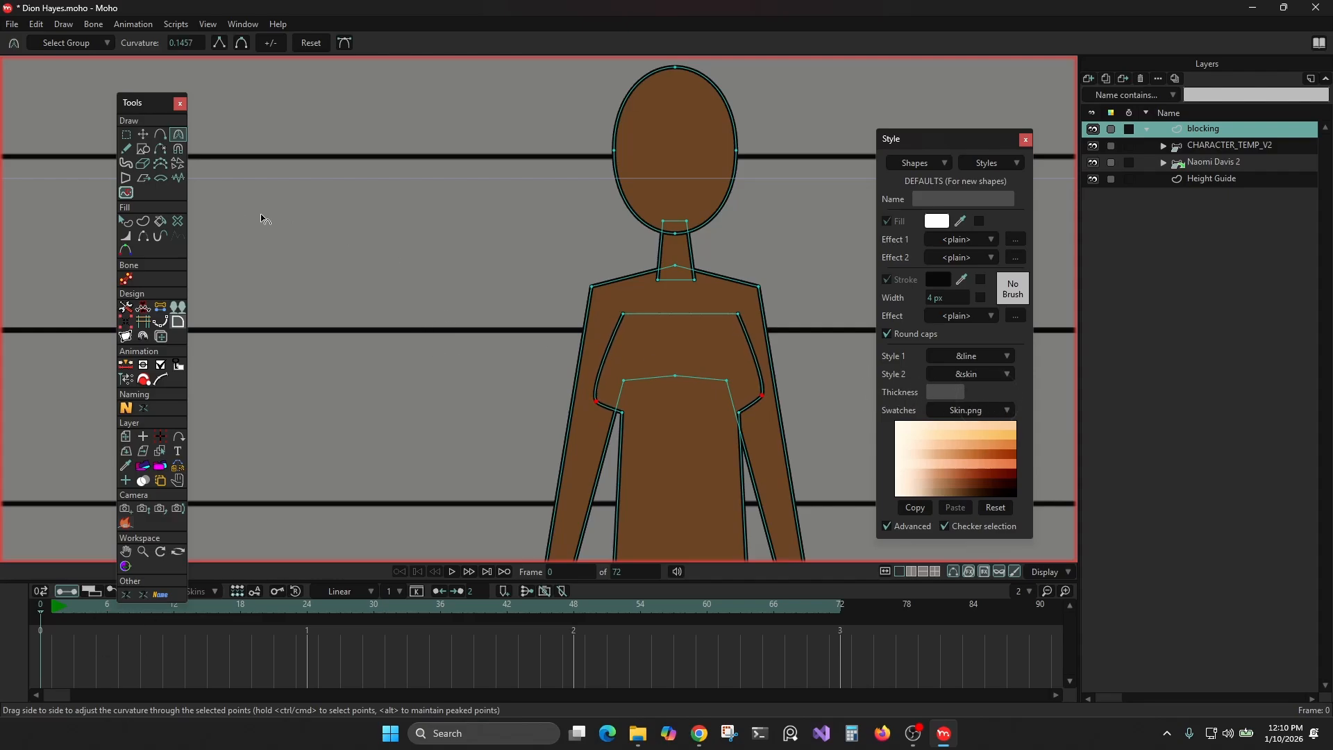
# Scale the torso's two rounded side points inward to narrow the chest between the arms.
pyautogui.click(143, 134)
pyautogui.moveTo(764, 399); pyautogui.dragTo(744, 396)
pyautogui.click(126, 221)
pyautogui.scroll(-3, 503, 329)
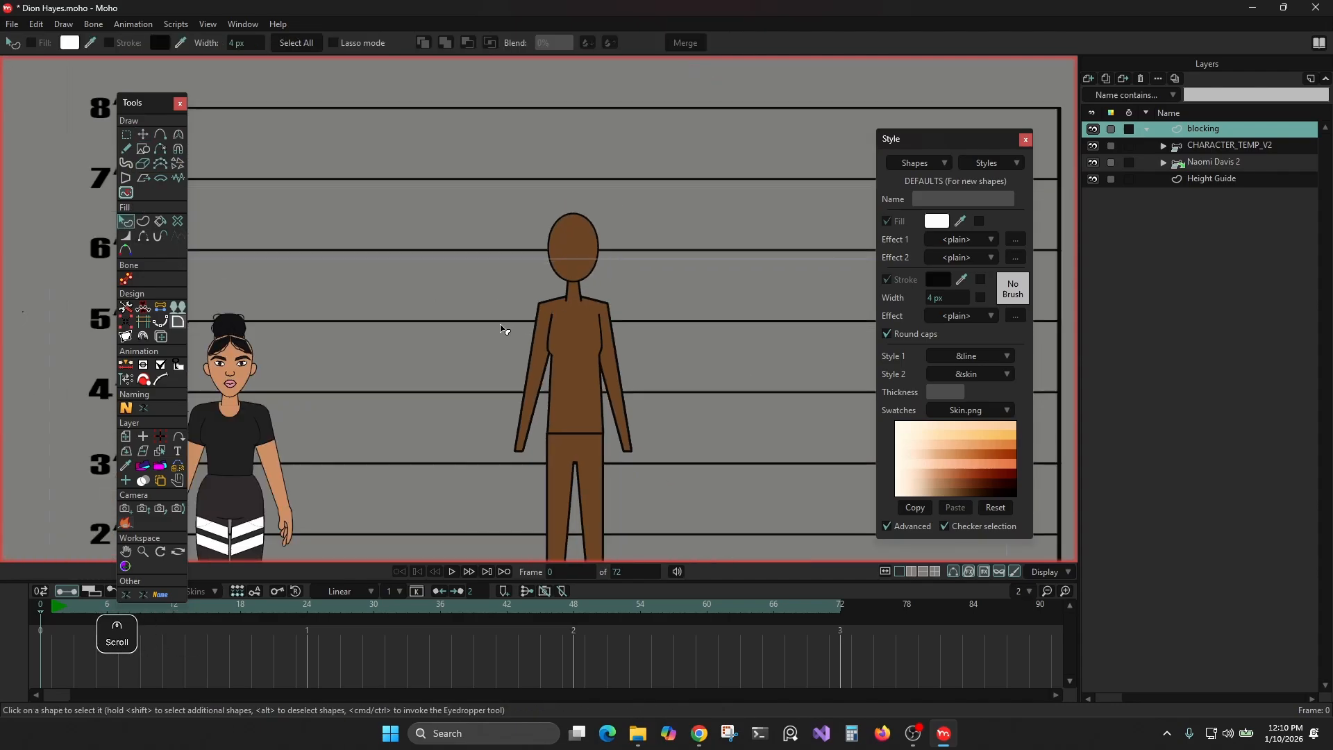
pyautogui.scroll(-4, 498, 336)
pyautogui.scroll(5, 486, 358)
pyautogui.scroll(-3, 489, 371)
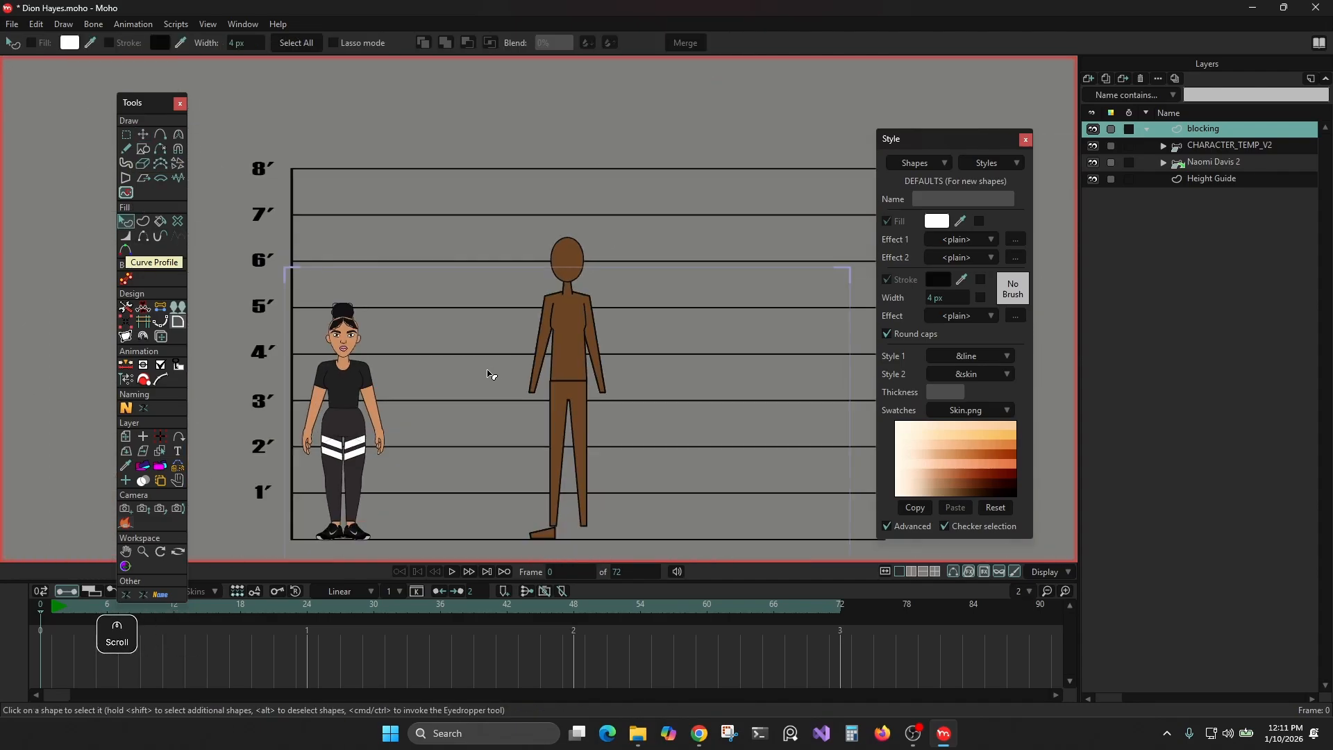
pyautogui.scroll(2, 610, 411)
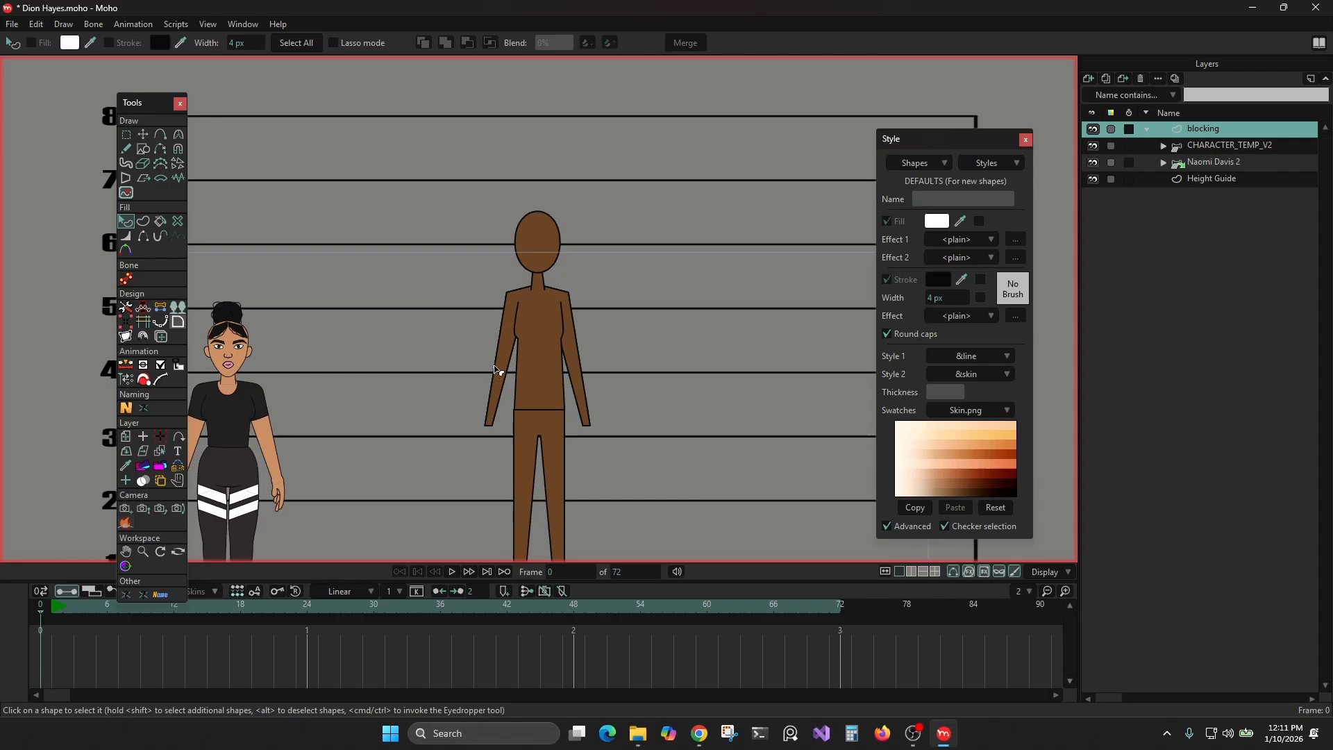
pyautogui.moveTo(658, 448); pyautogui.dragTo(685, 355)
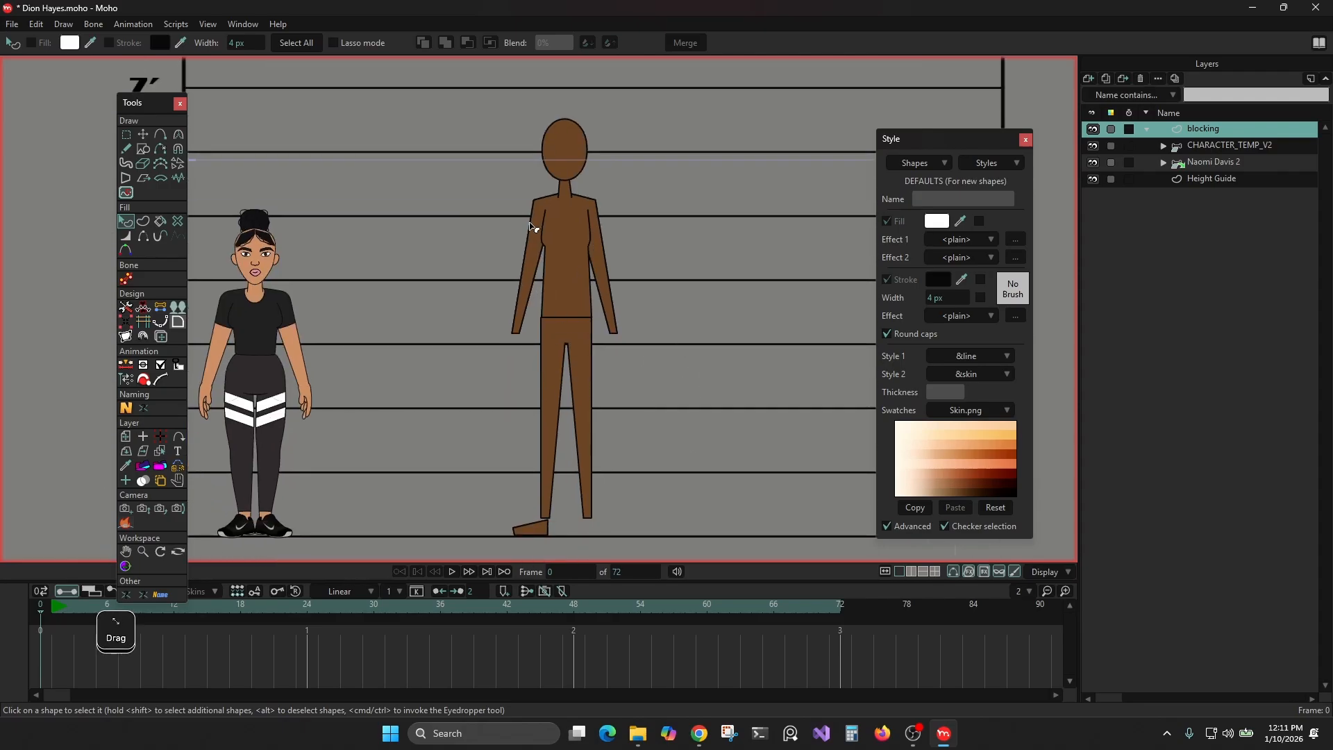
pyautogui.scroll(2, 552, 257)
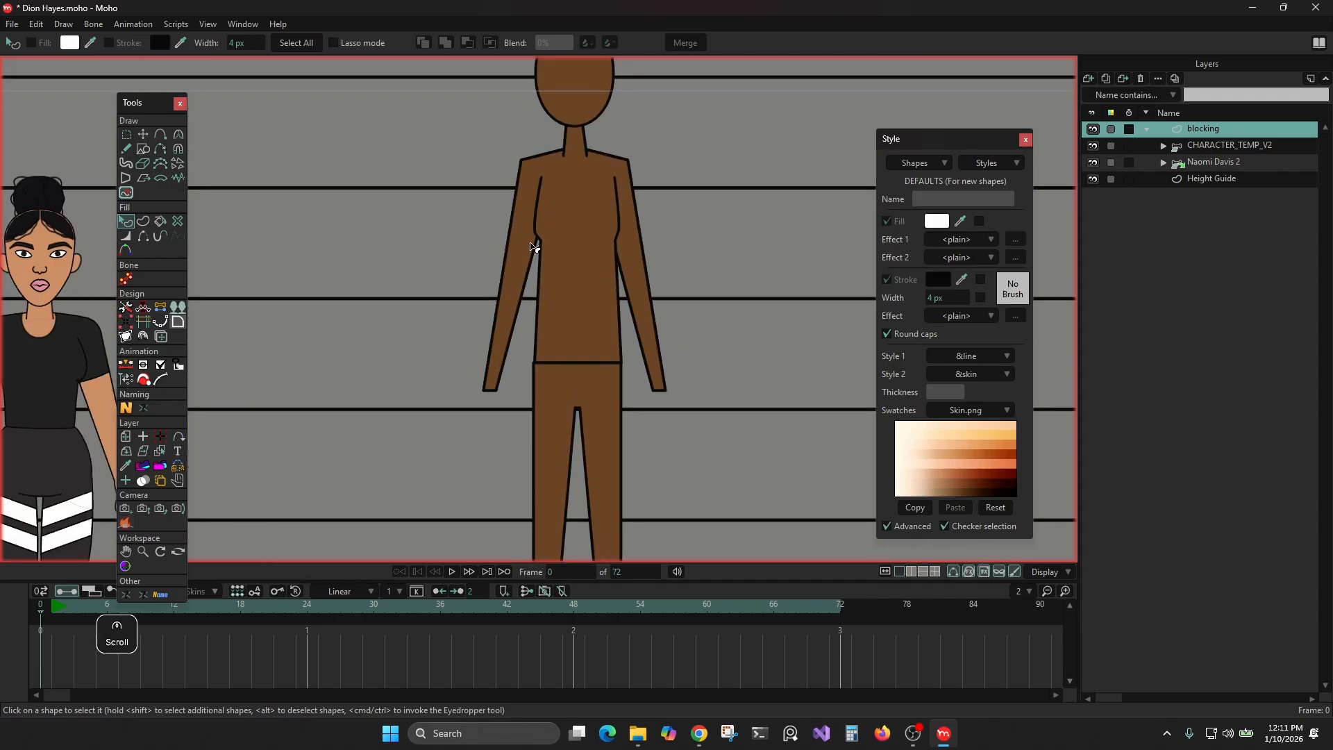